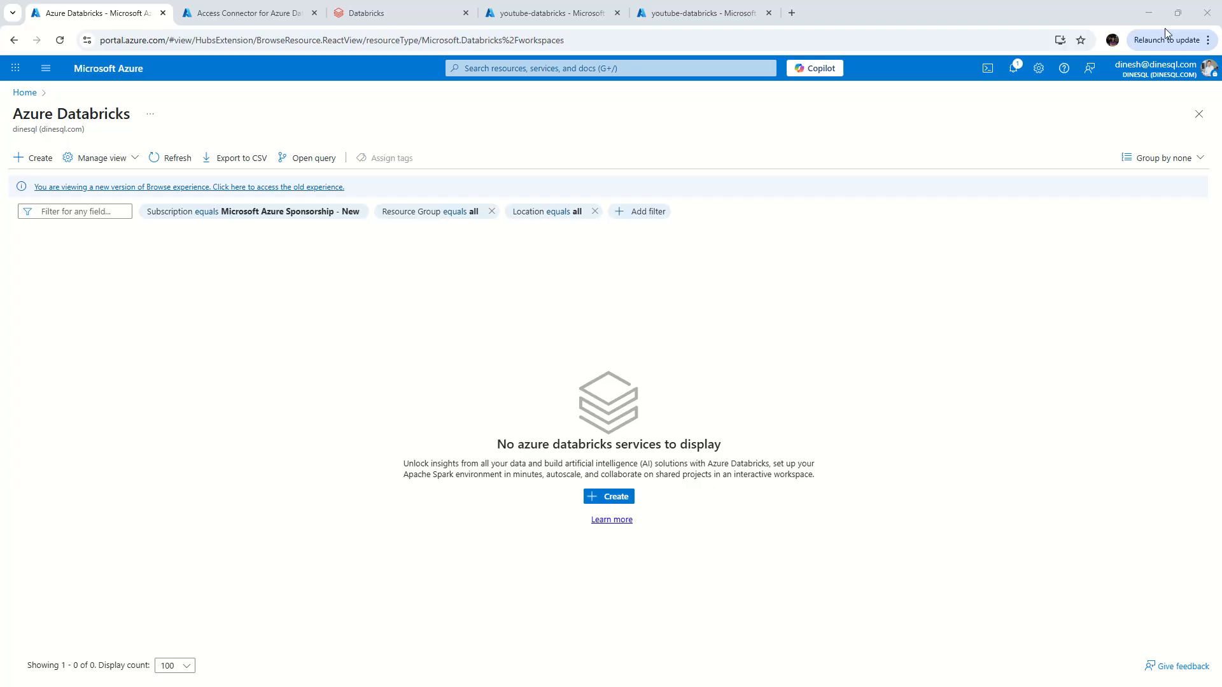
Check the Databricks access connectors, the account console's workspaces and metastores, and the youtube-databricks resource group for existing resources.
click(213, 19)
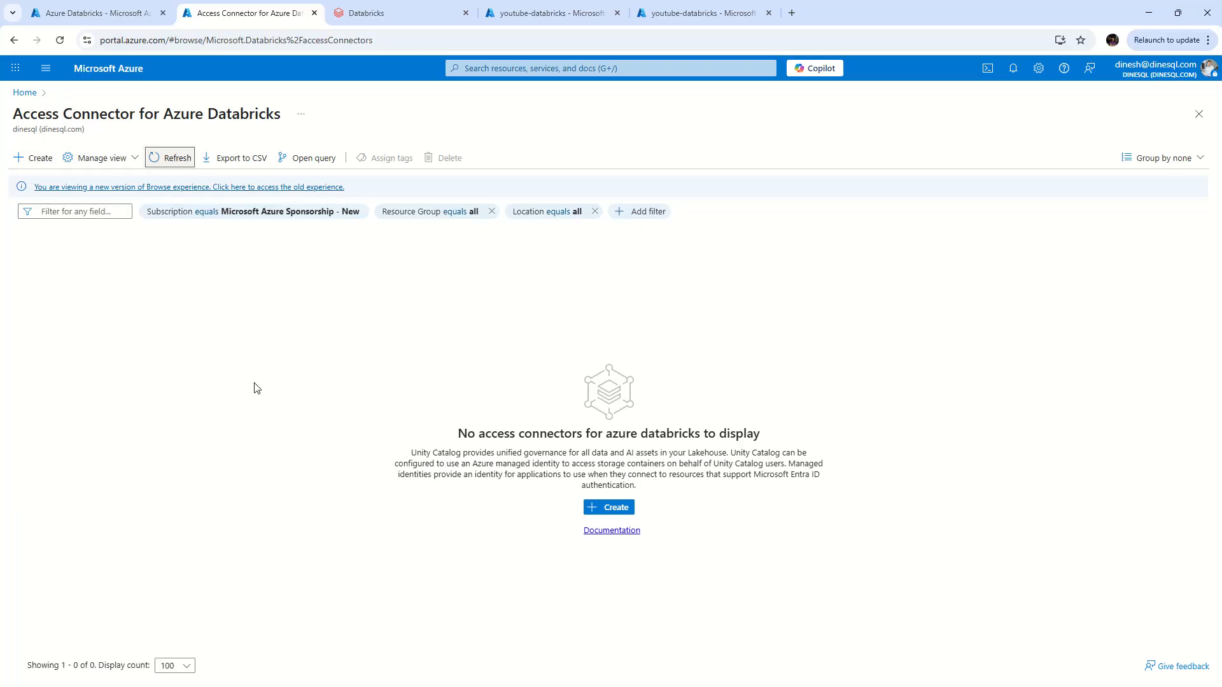
click(397, 18)
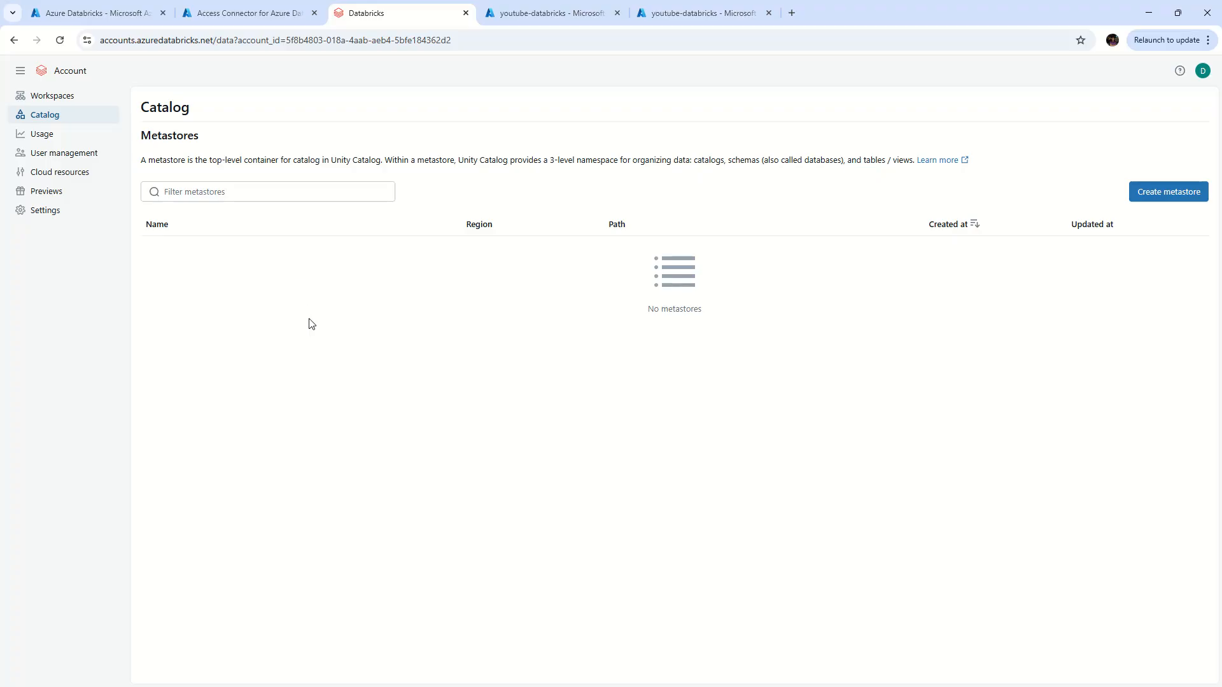
click(70, 102)
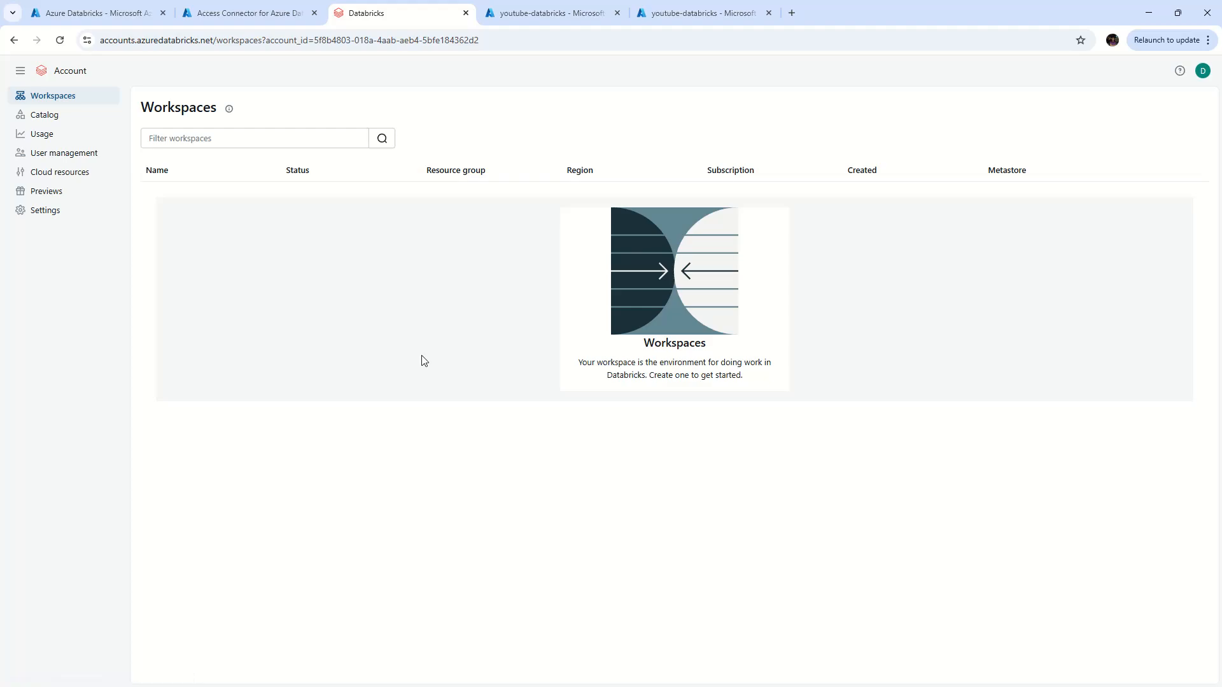
click(69, 123)
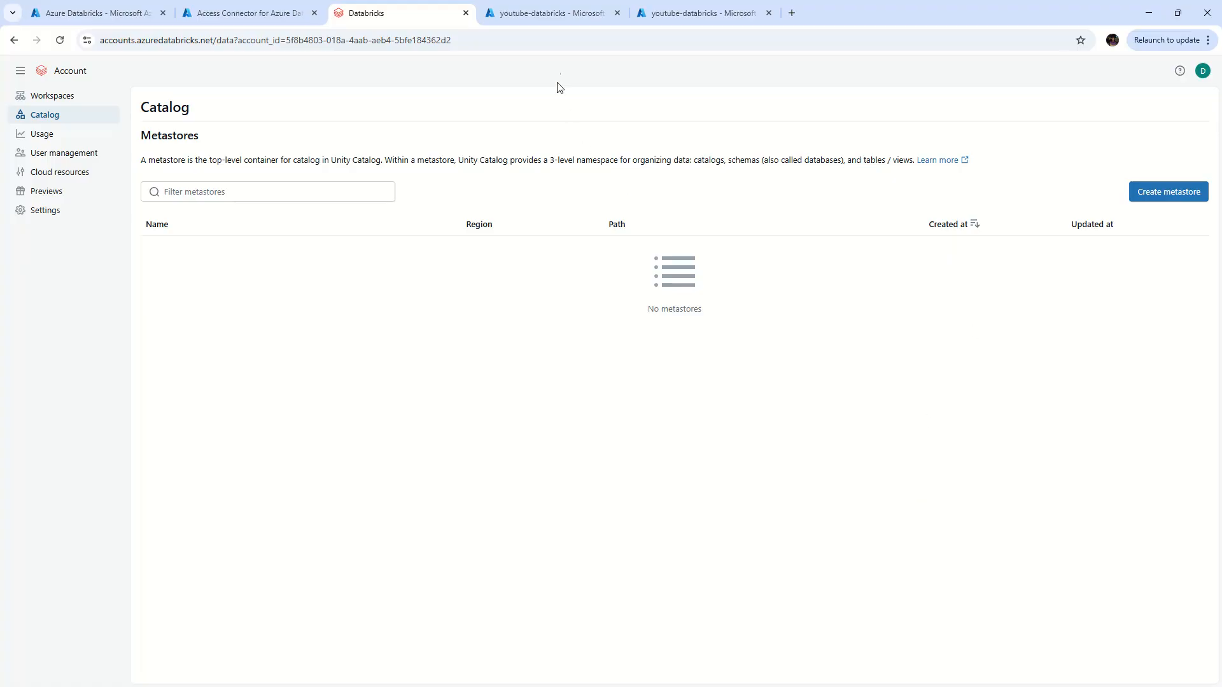
click(549, 12)
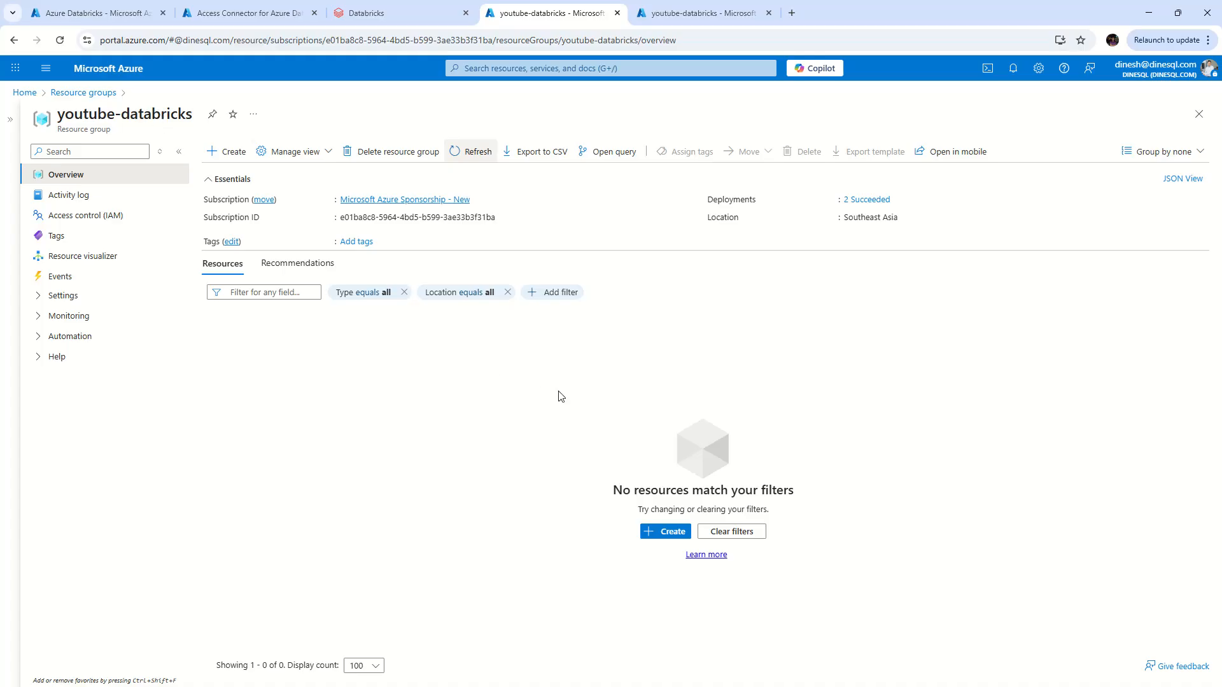
Start a new Azure Databricks workspace in the youtube-databricks resource group and name it dinesqldatabricks01.
click(103, 16)
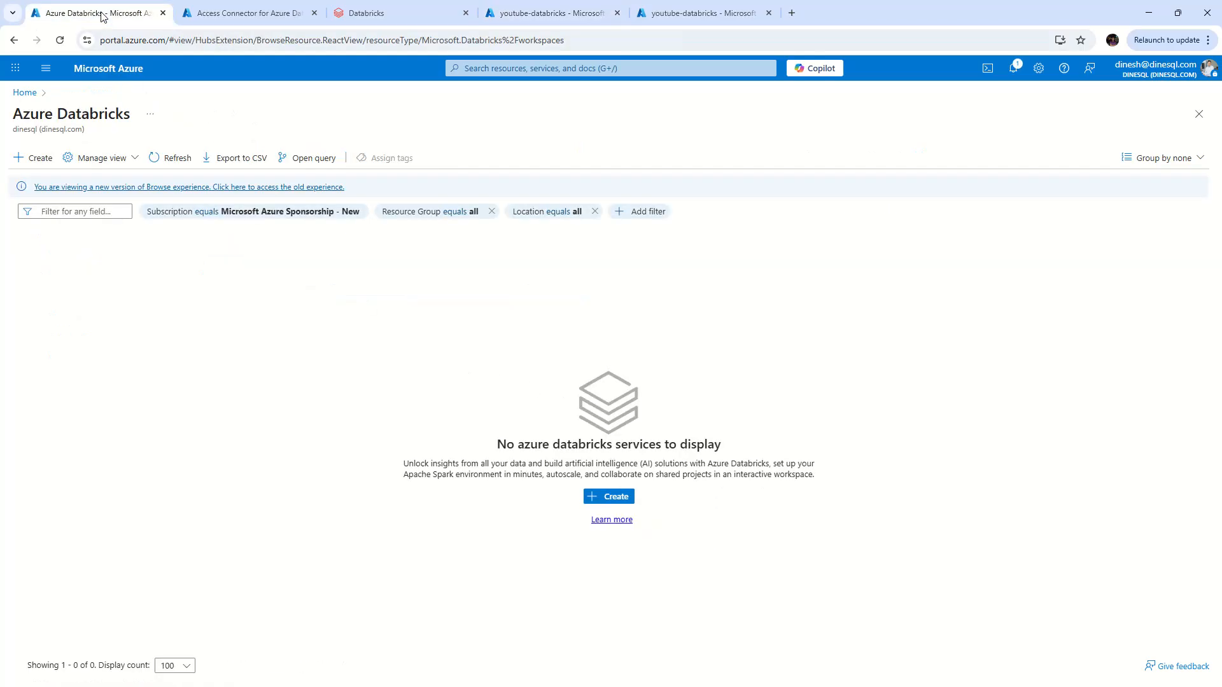
click(39, 165)
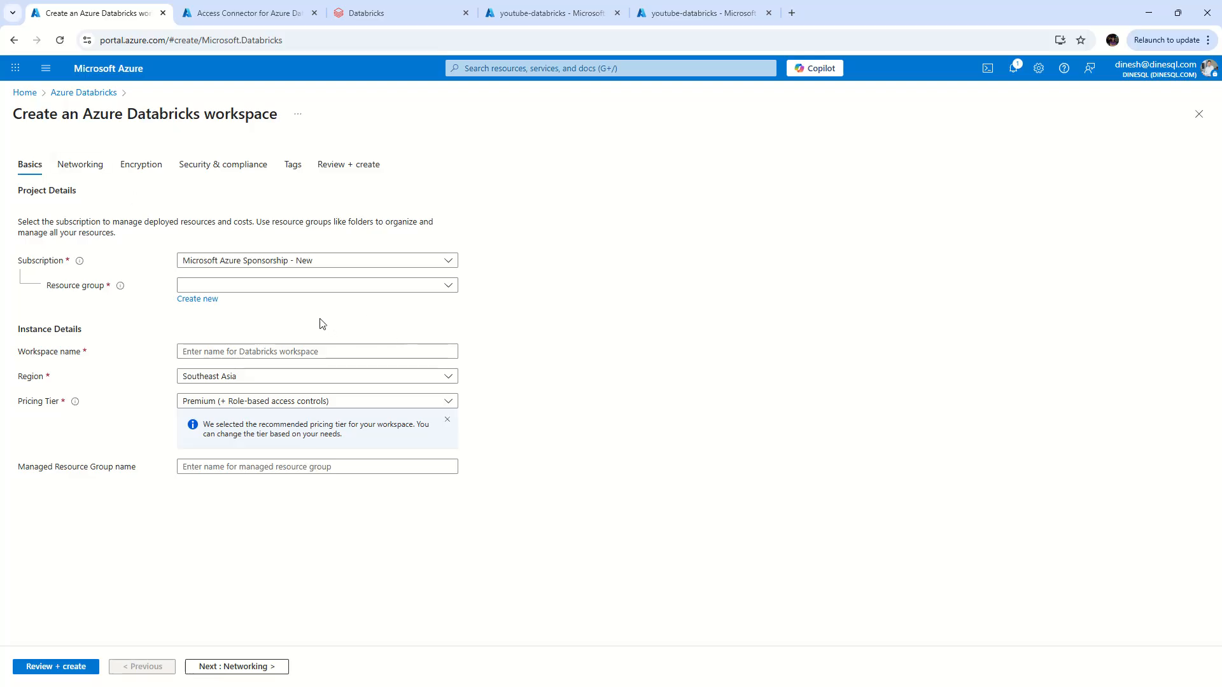
click(449, 286)
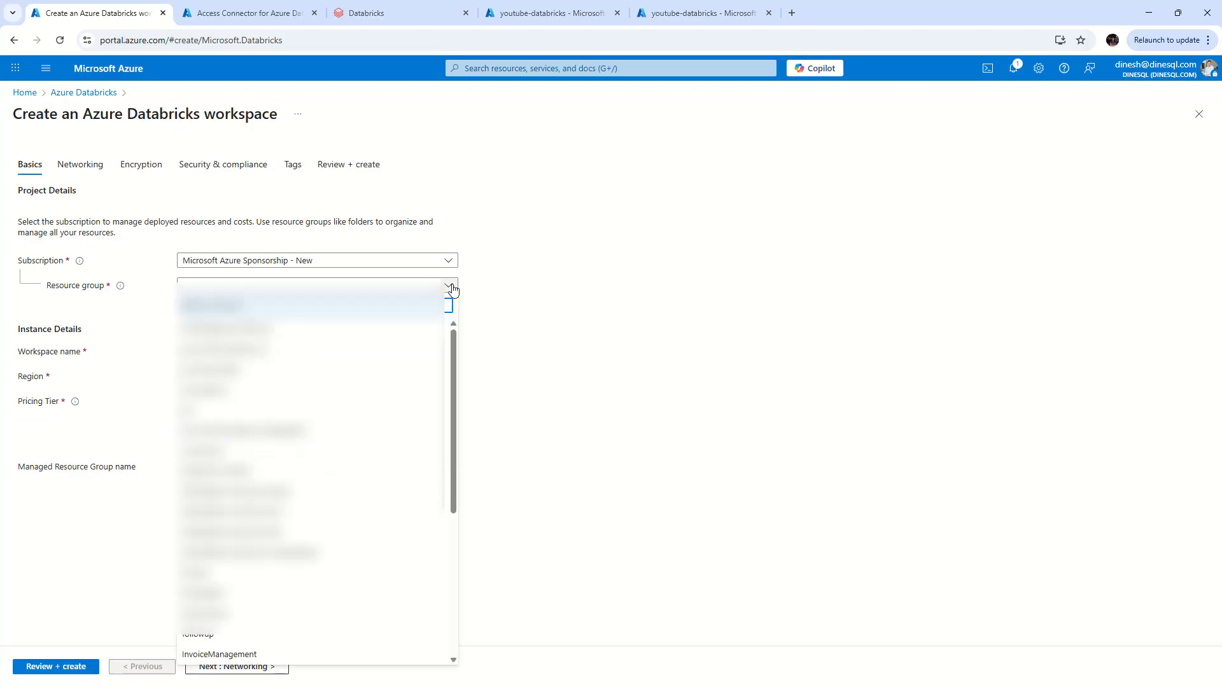
scroll(409, 476, down, 10)
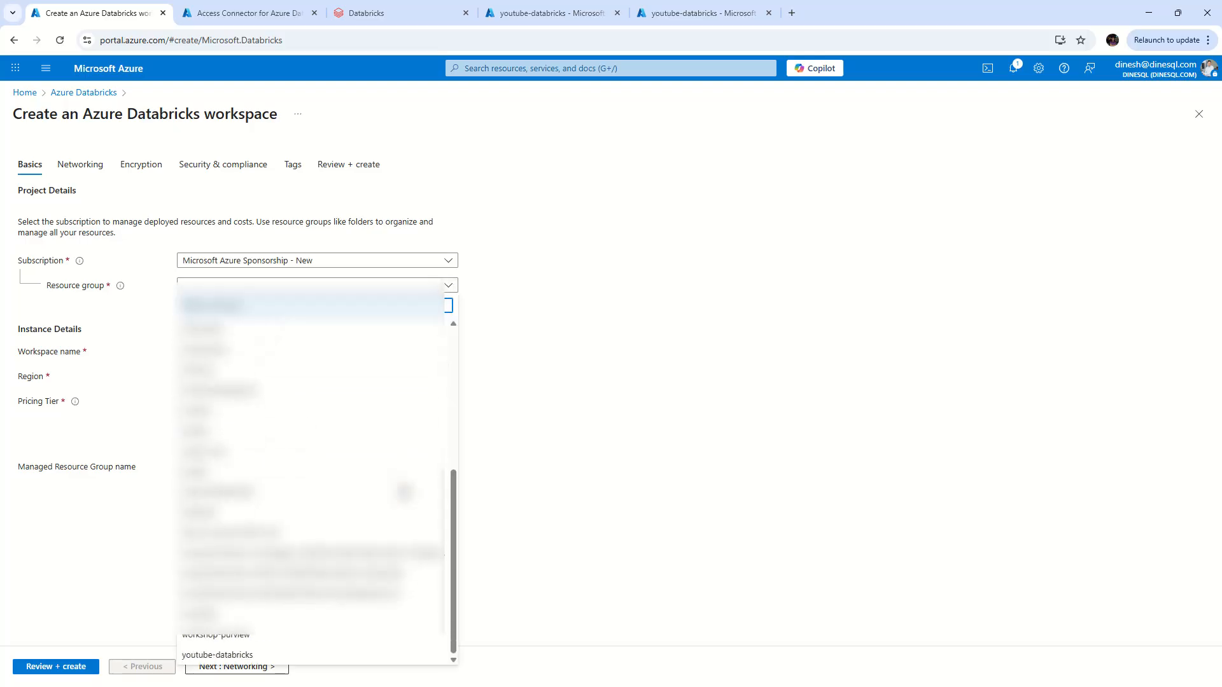
click(247, 657)
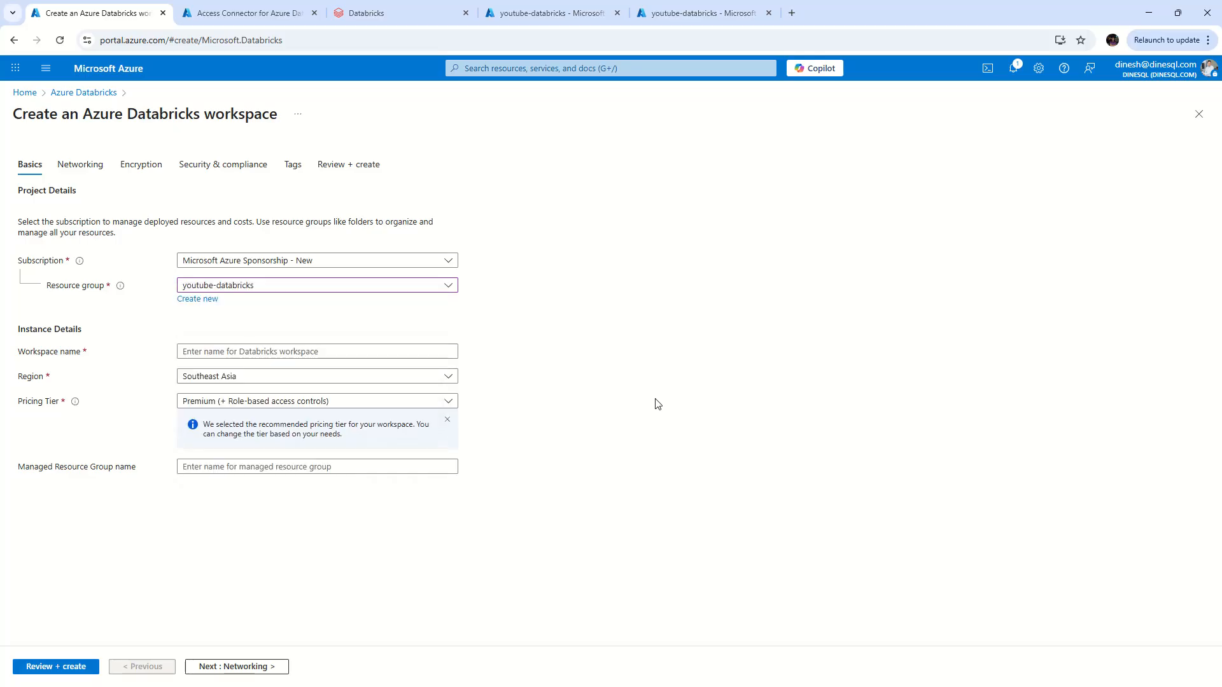
click(408, 351)
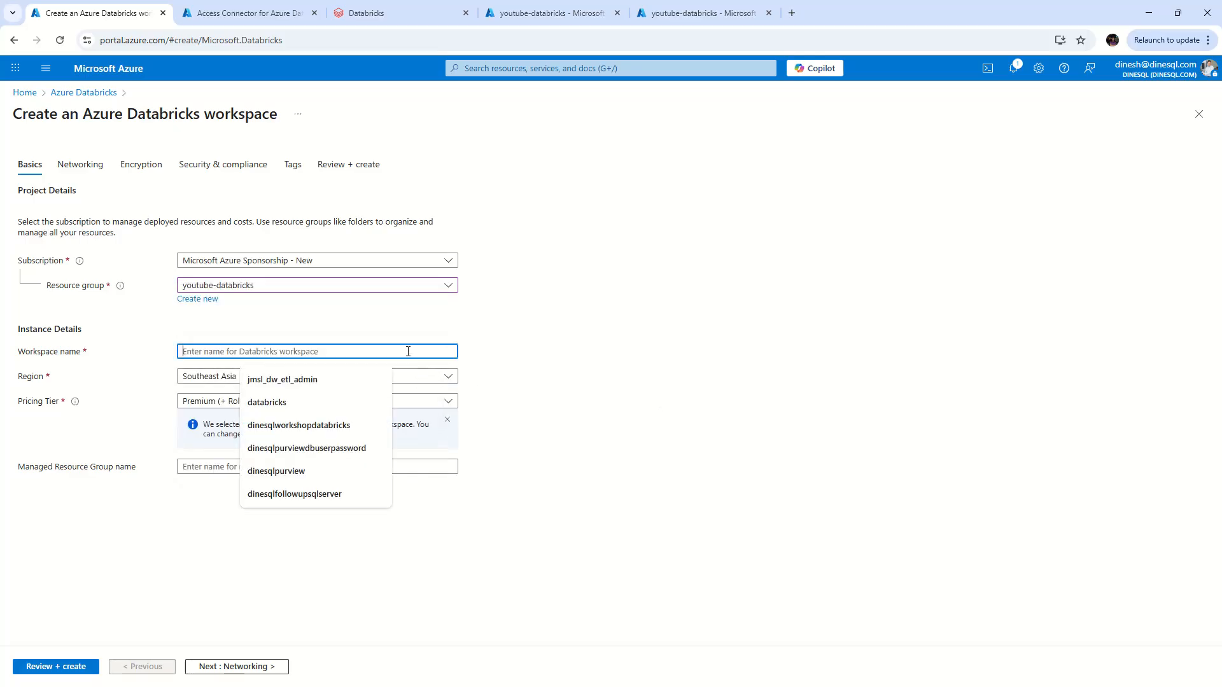
text(dinesql)
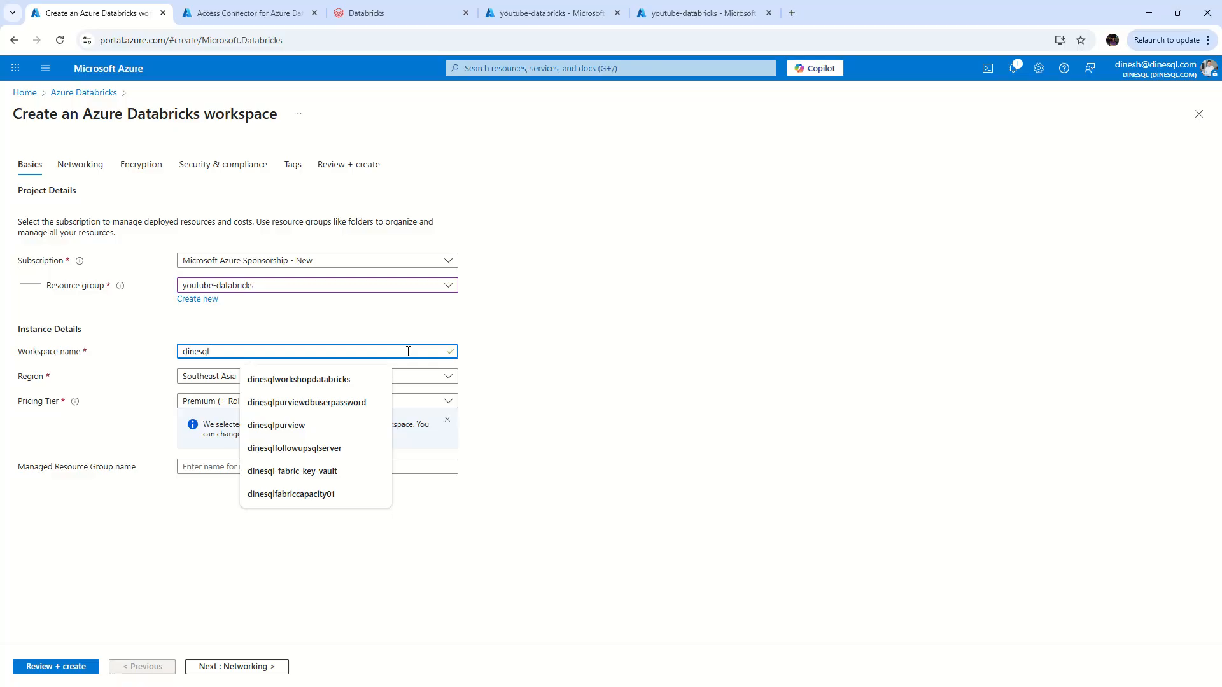
text(databrick)
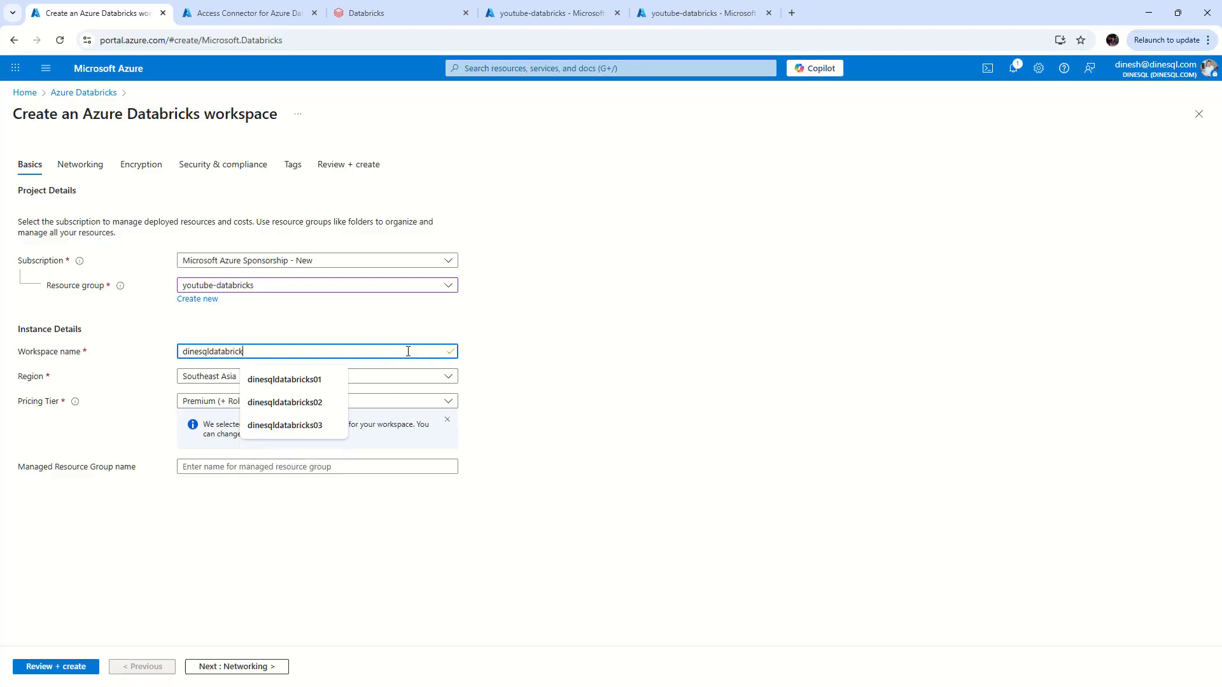
text(s01)
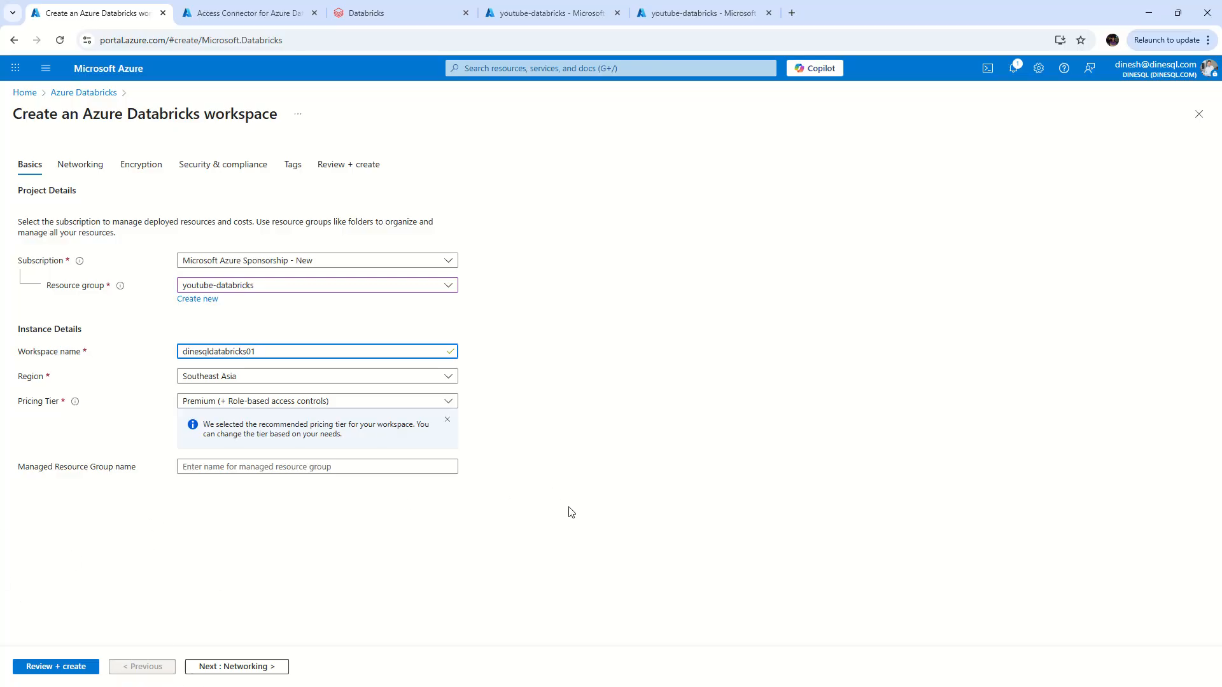
Keep the default networking, encryption and security settings, then validate and deploy the Databricks workspace.
click(281, 670)
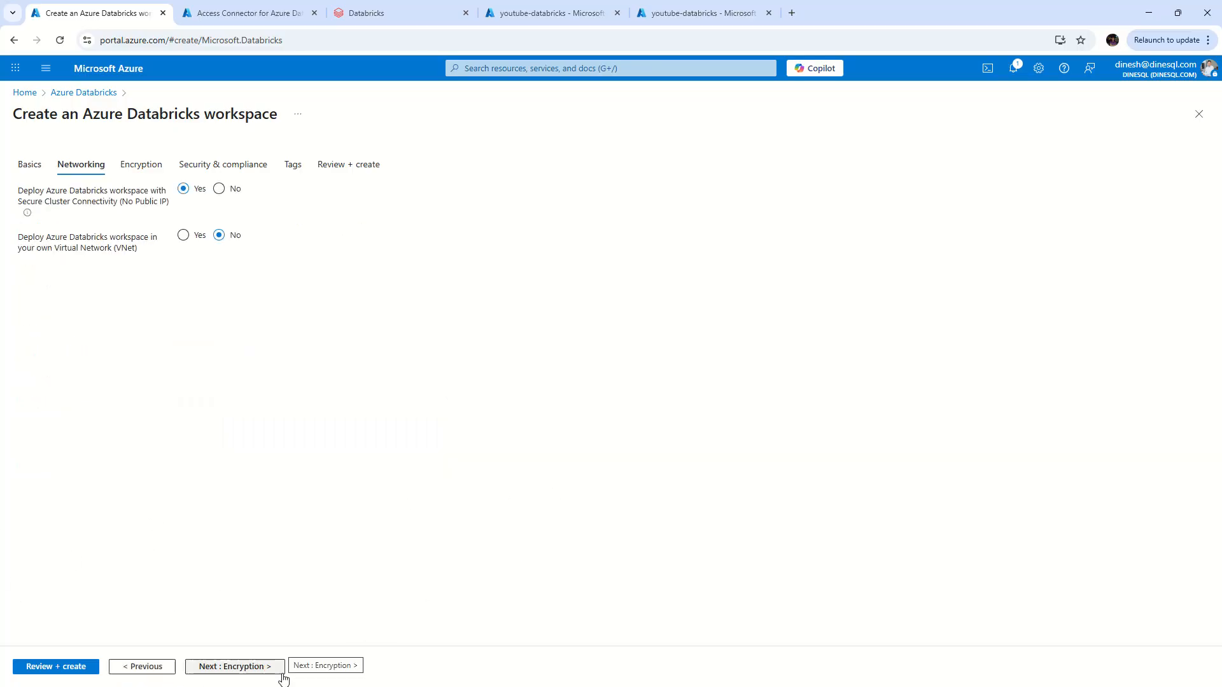
click(282, 676)
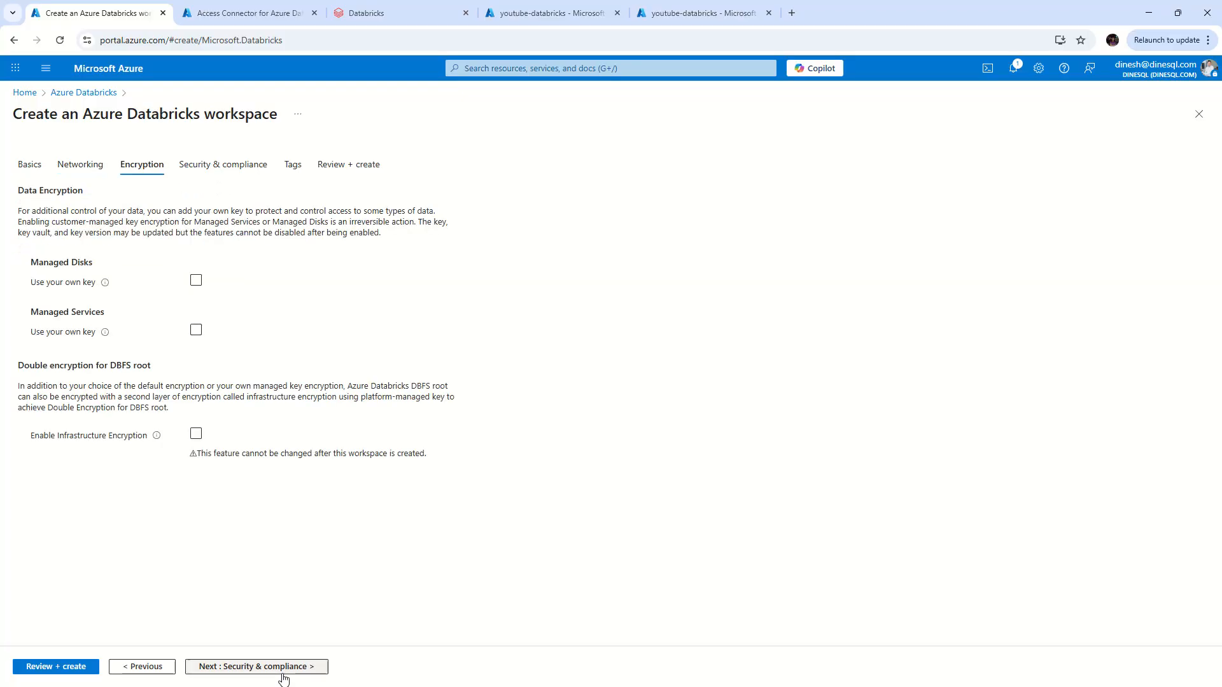
click(284, 676)
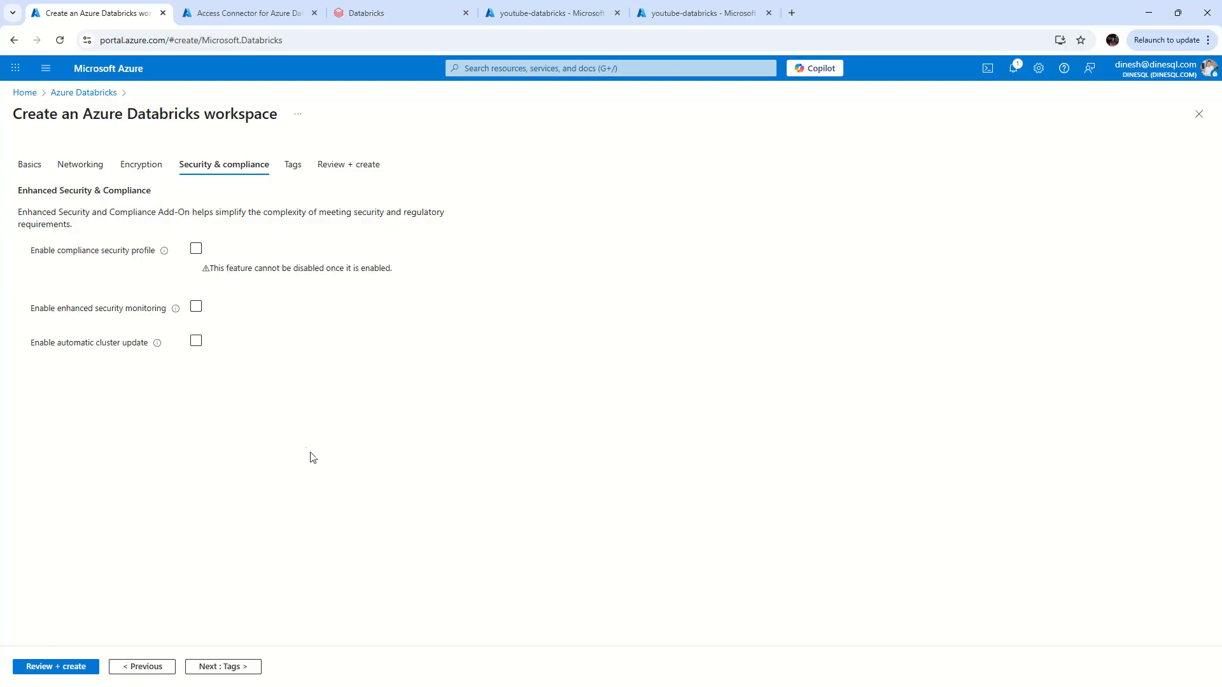
click(62, 668)
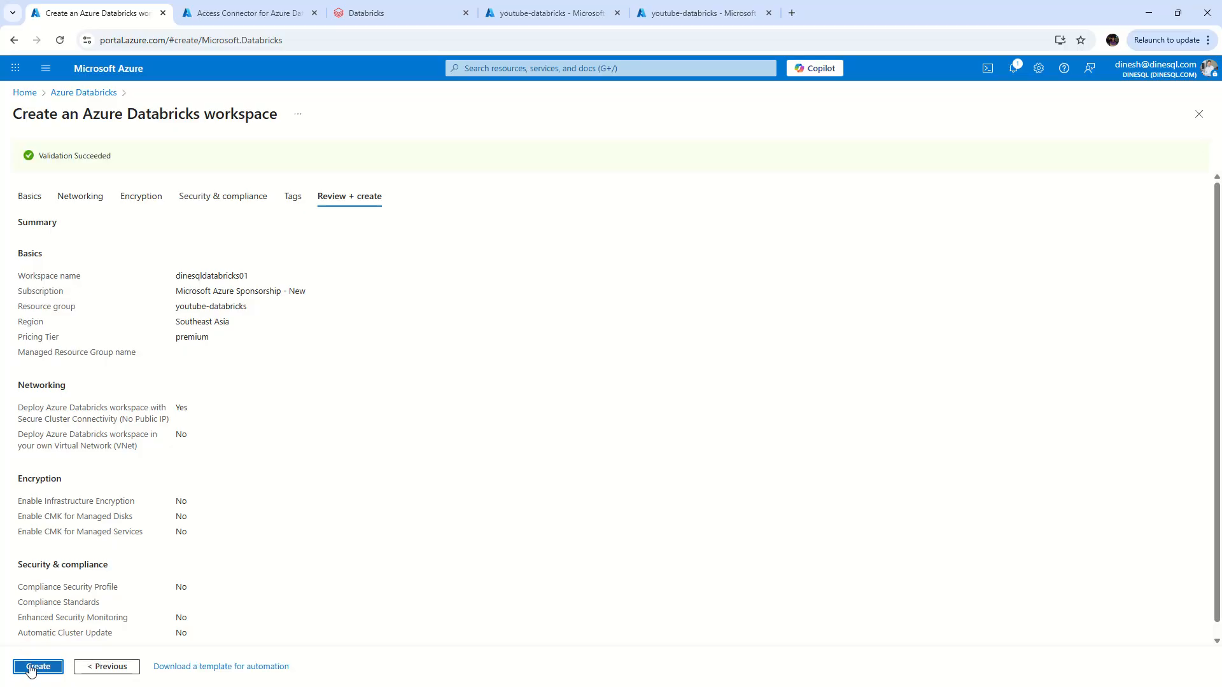
click(36, 668)
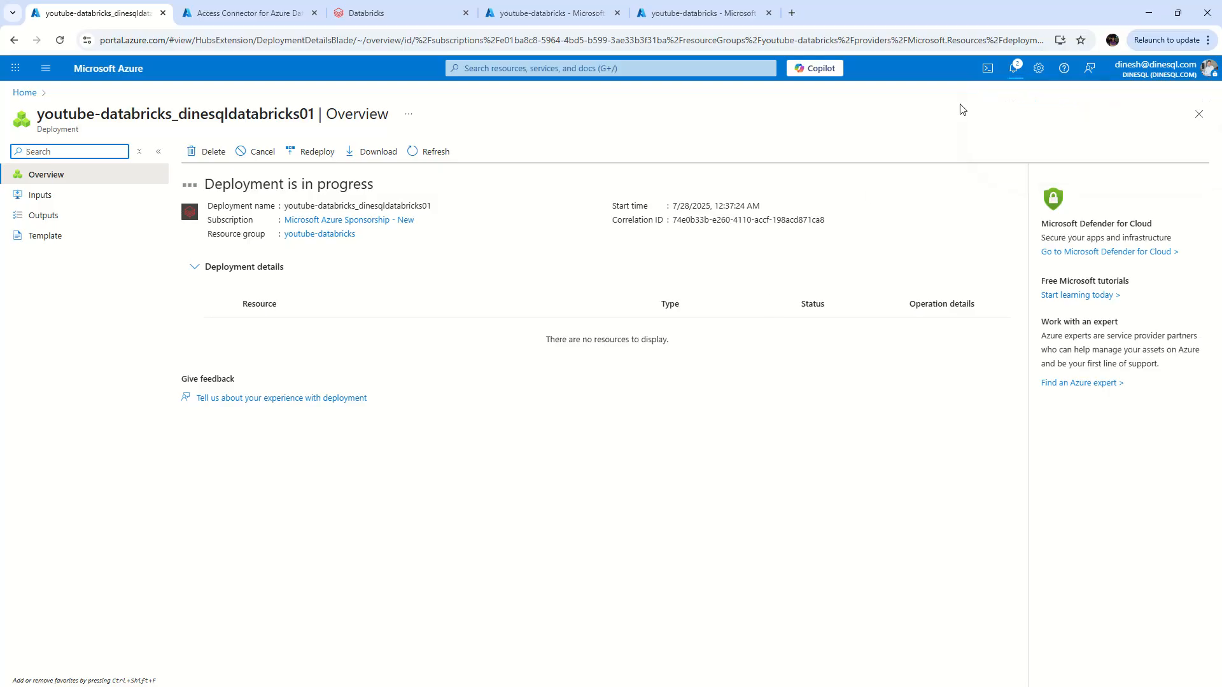
Check the deployment notifications, open the deployed dinesqldatabricks01 resource and launch its Databricks workspace.
click(1013, 70)
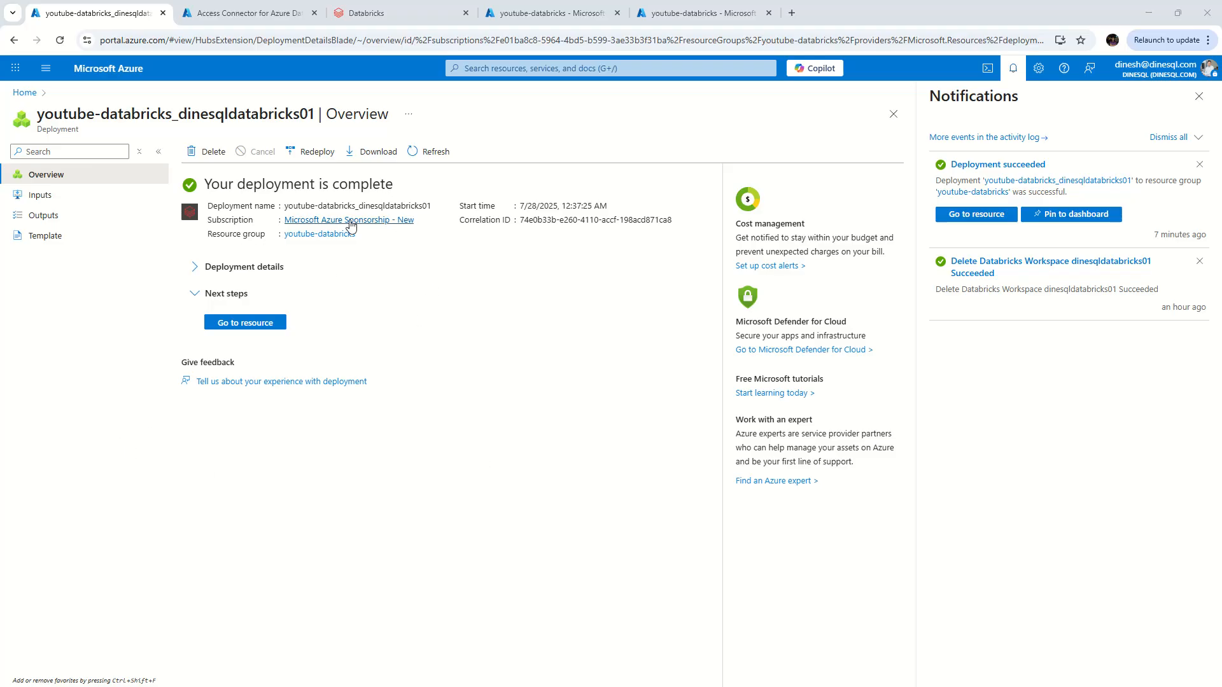
click(246, 324)
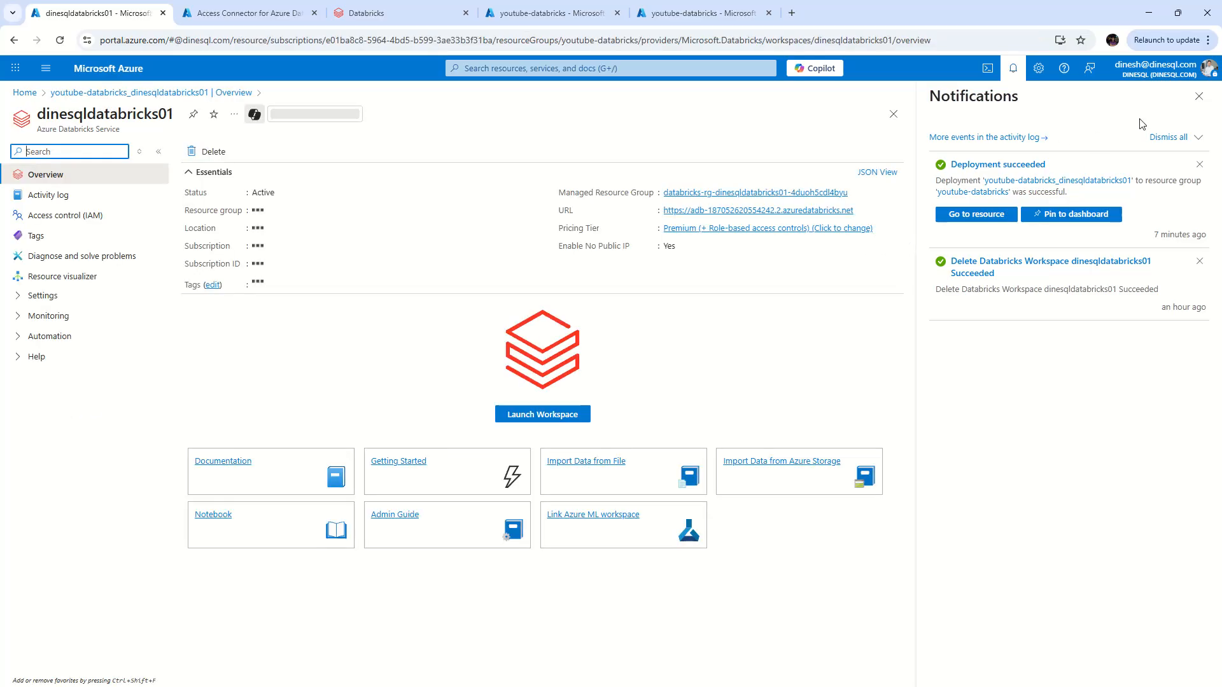
click(1199, 96)
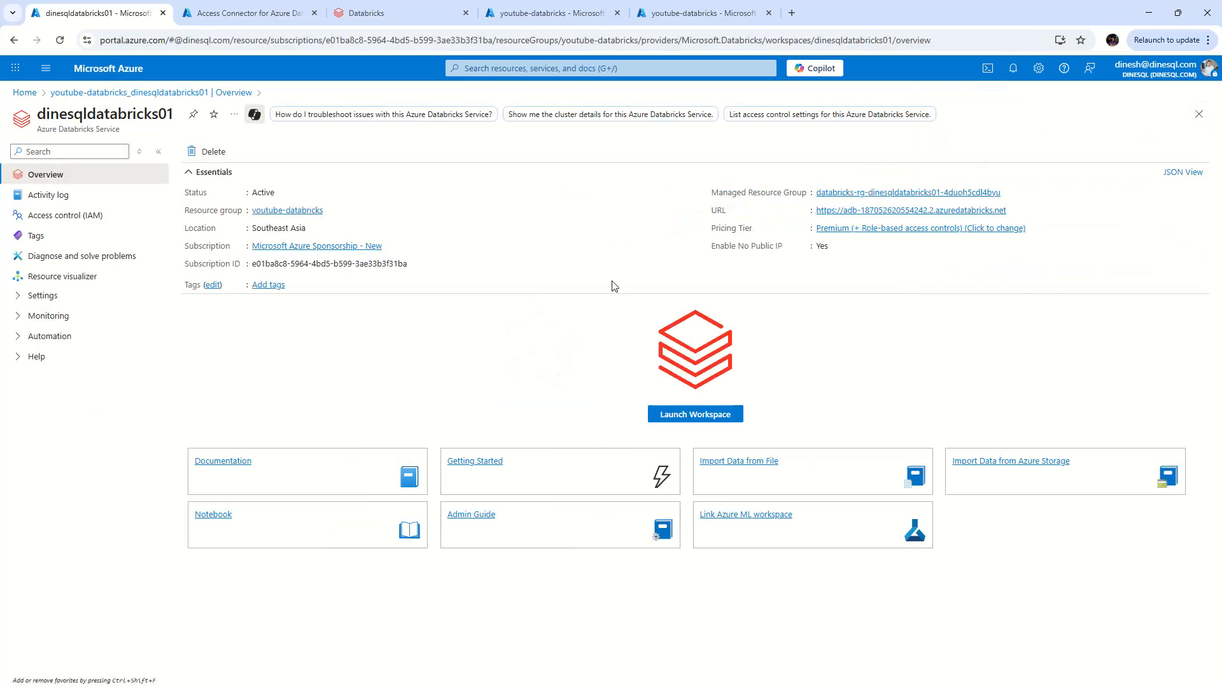
double_click(128, 116)
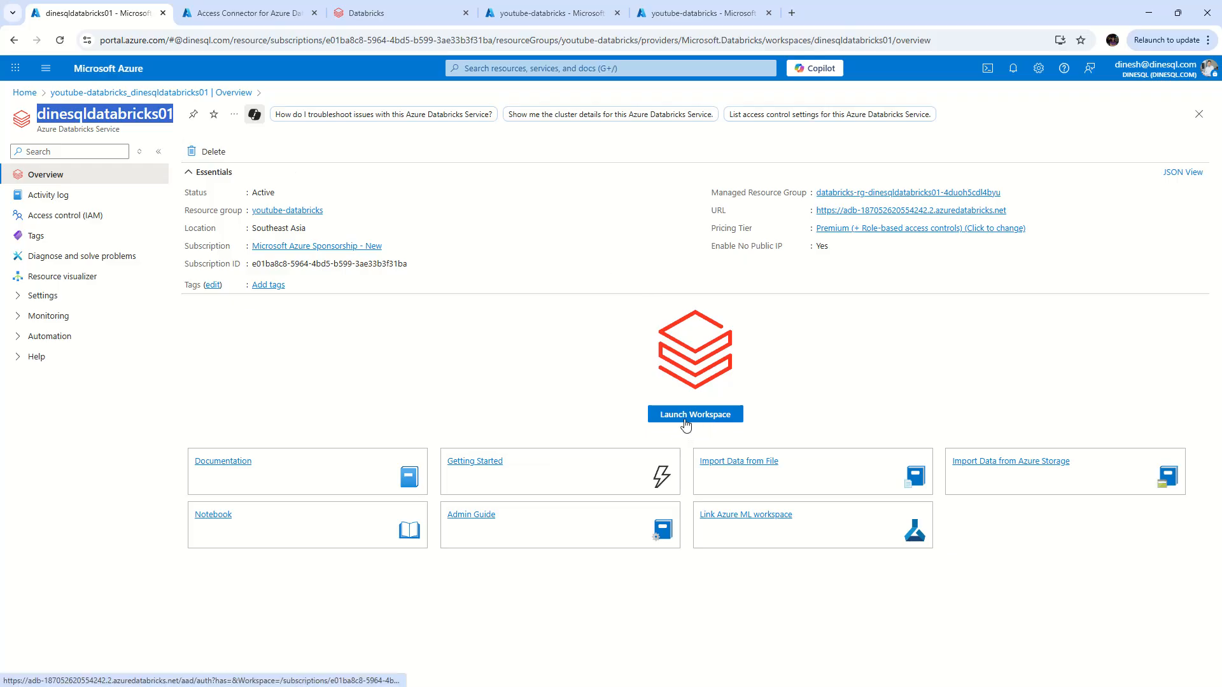
click(728, 420)
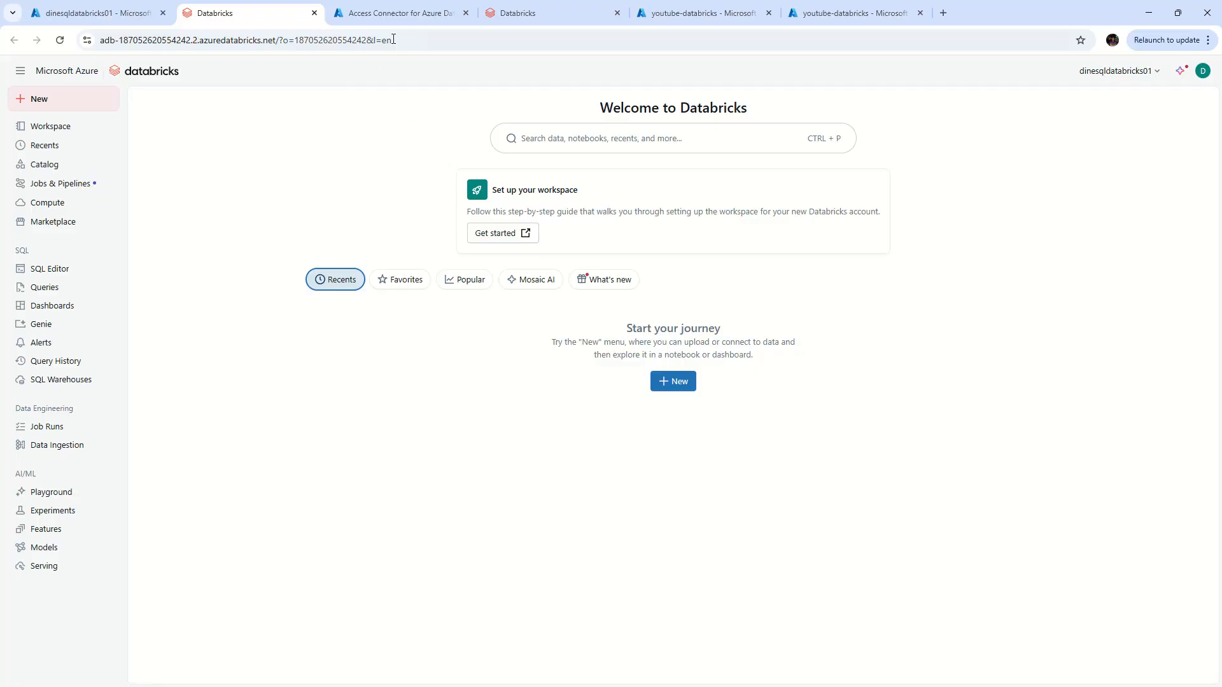
Refresh the access connector list and the account console's workspace list, and check the metastores for newly created items.
click(409, 13)
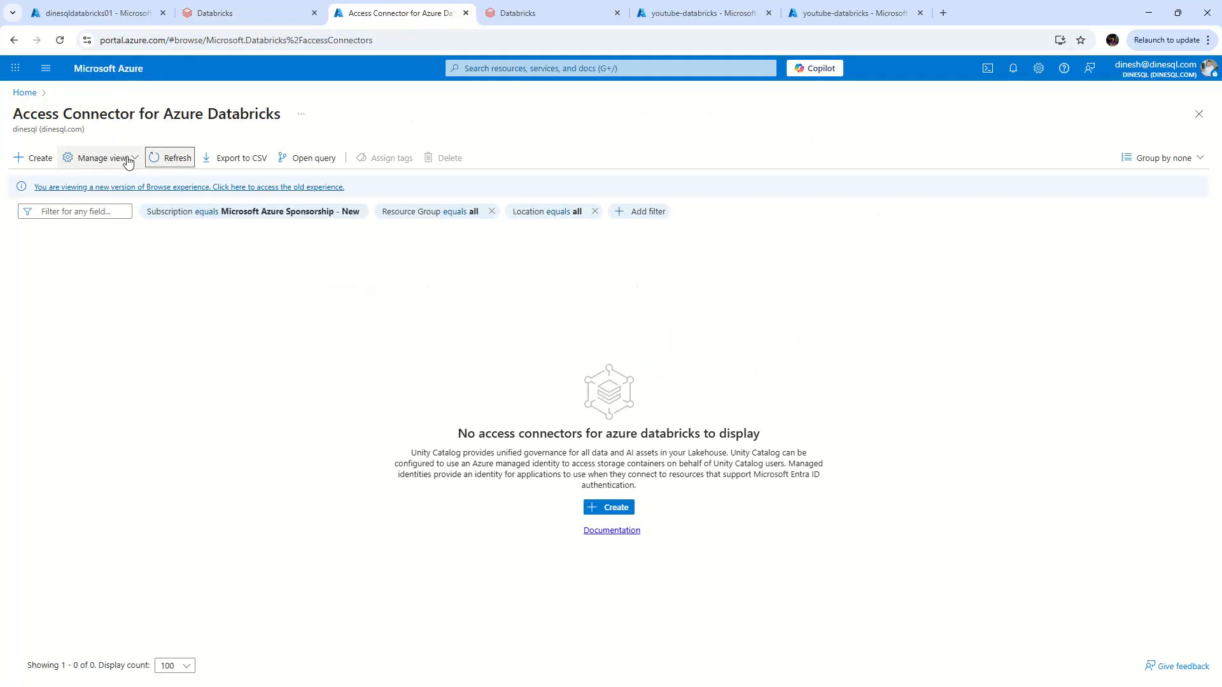
click(161, 157)
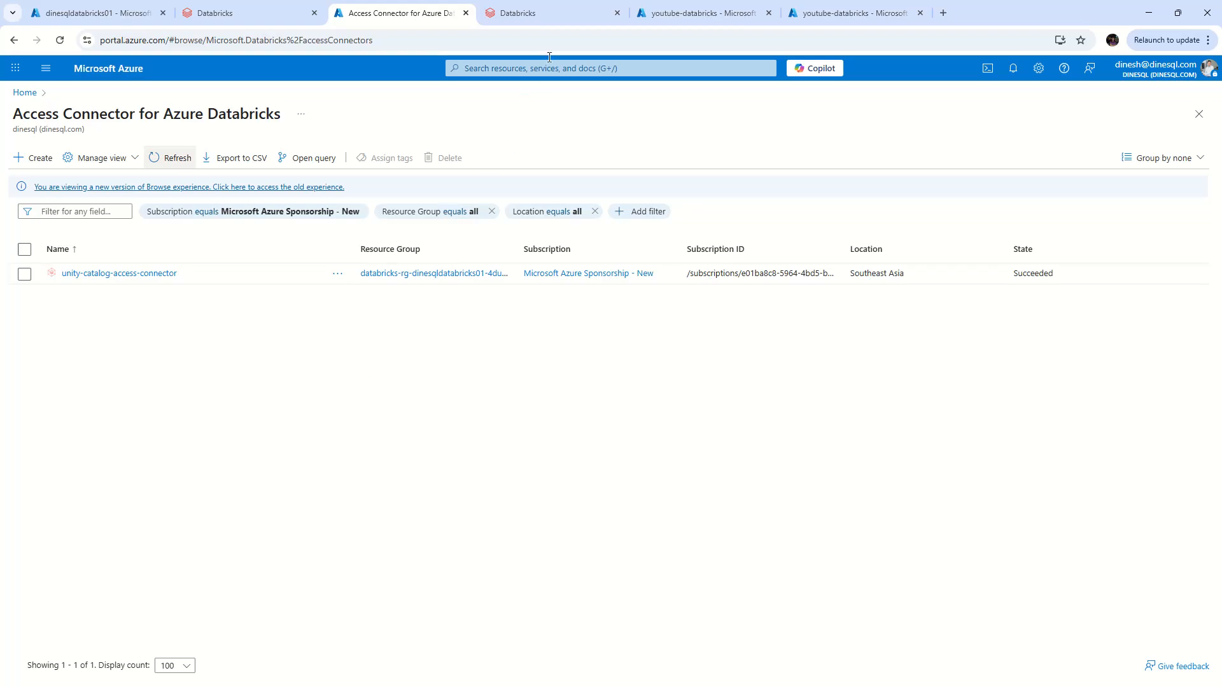
click(564, 18)
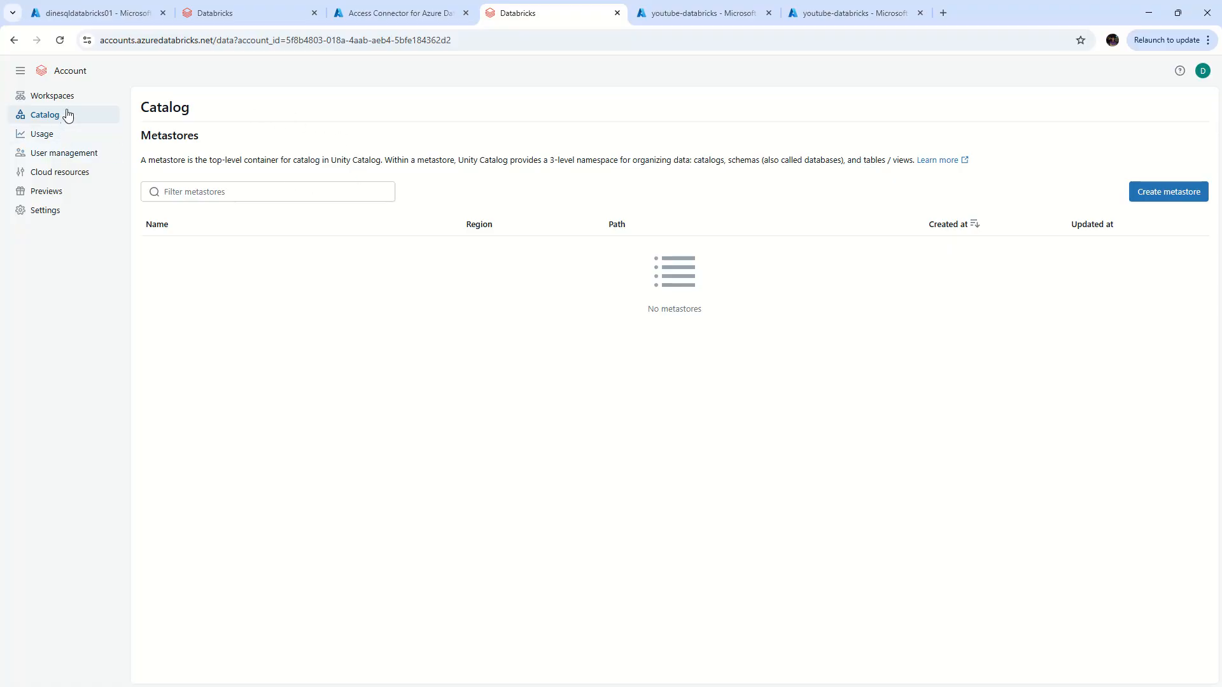
click(53, 96)
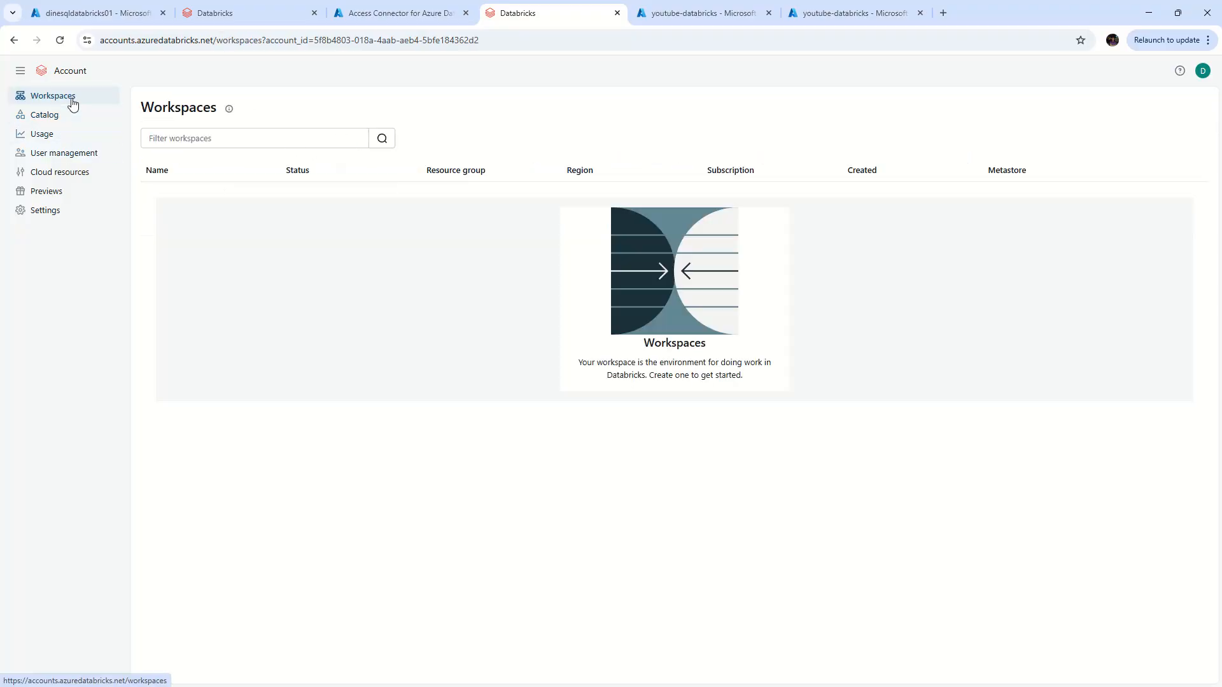
click(60, 40)
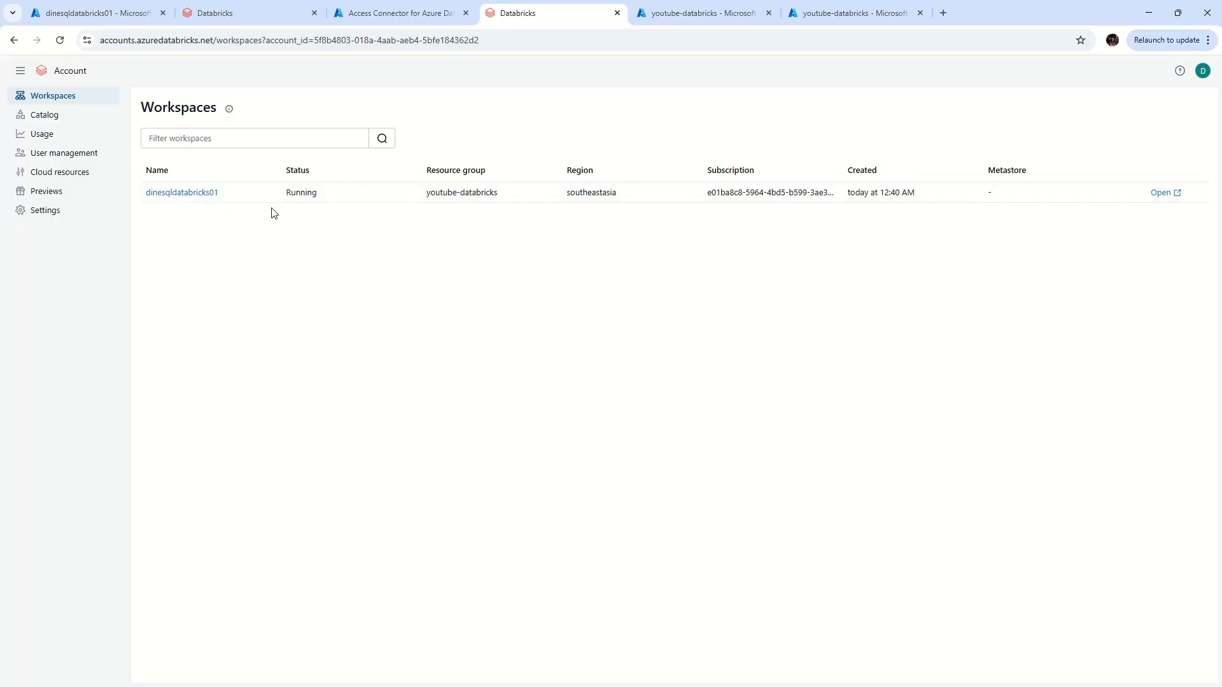
click(54, 125)
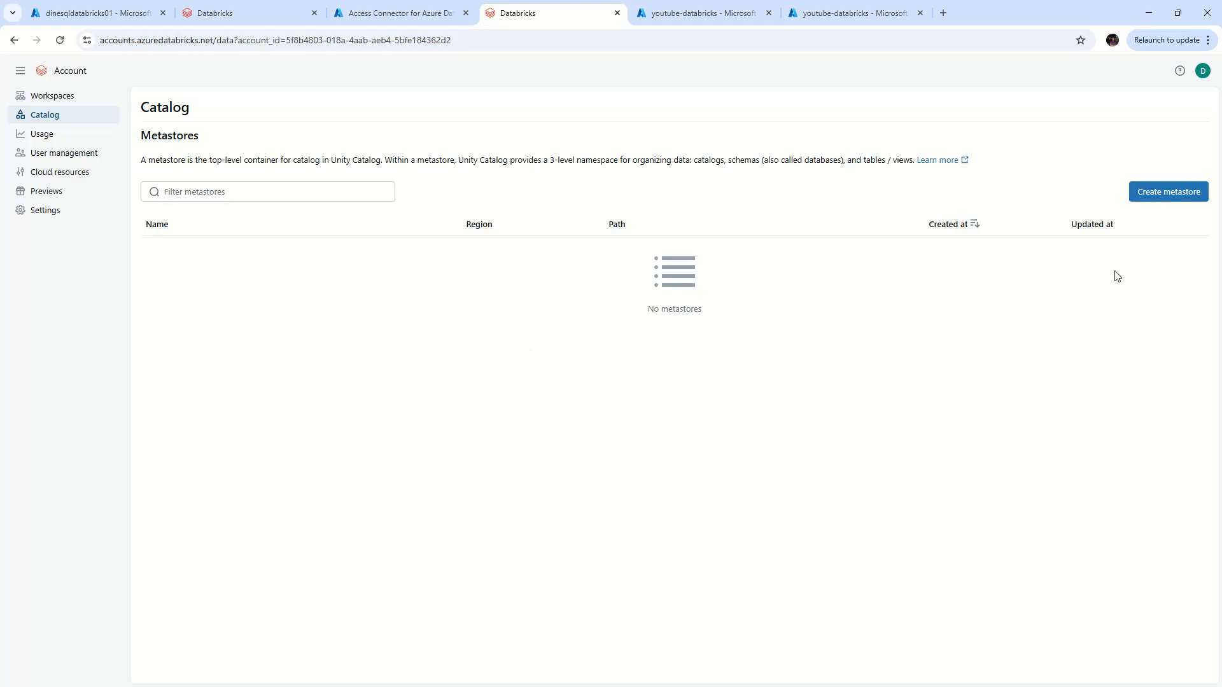
Review the access connectors, the dinesqldatabricks01 resource and its workspace home, plus the account console's metastores and workspace metastore assignment.
click(357, 6)
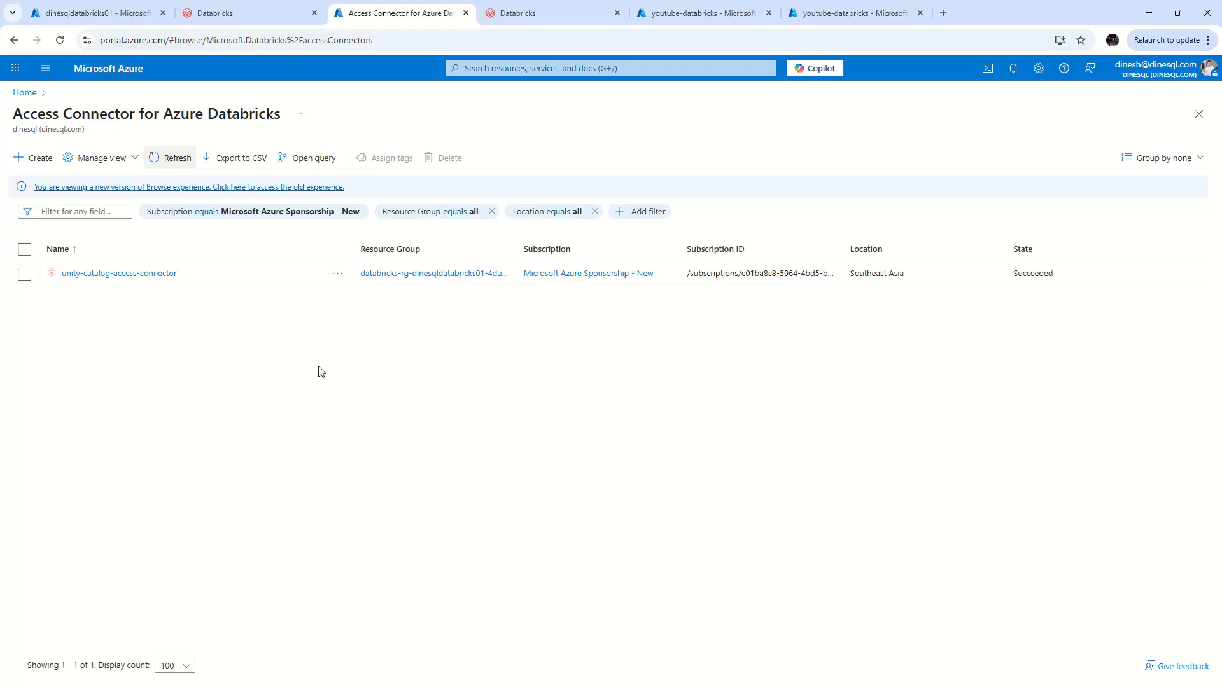
click(99, 14)
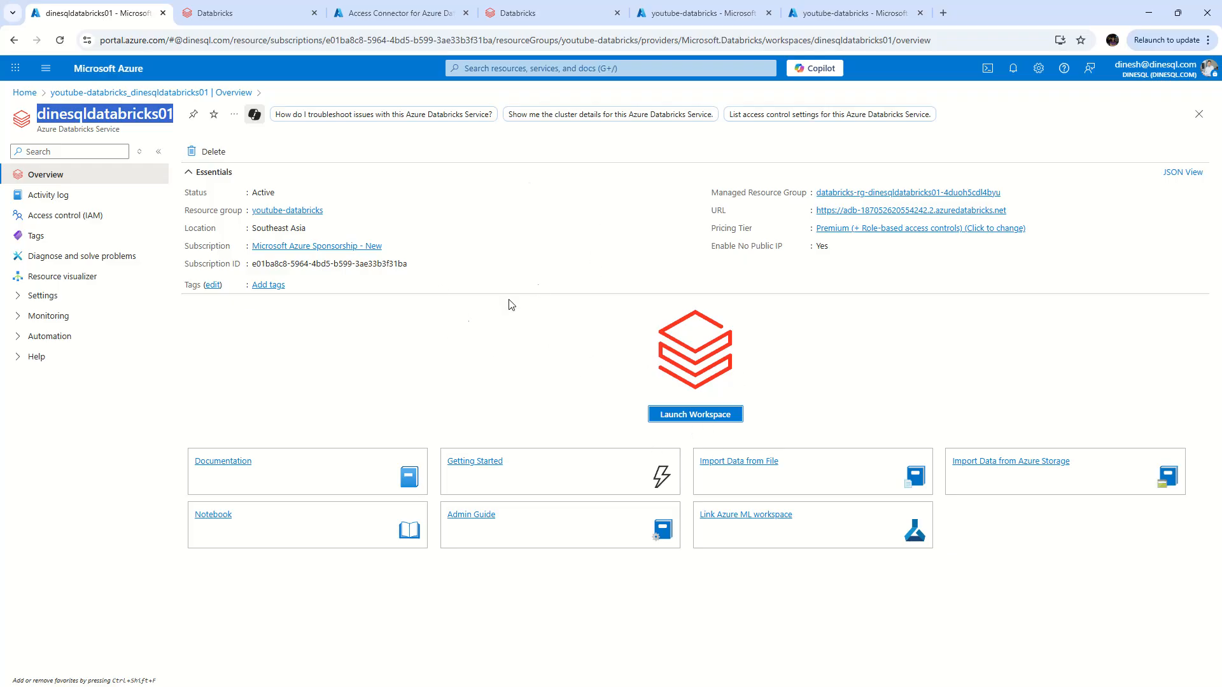
click(237, 9)
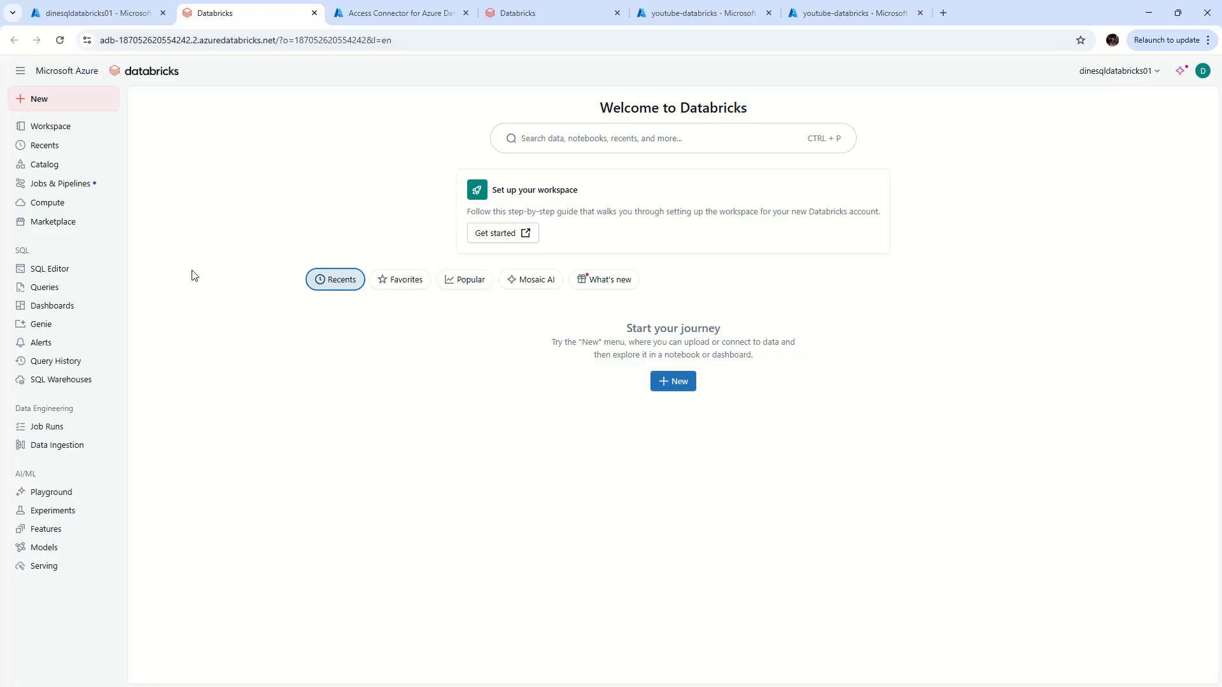
click(522, 13)
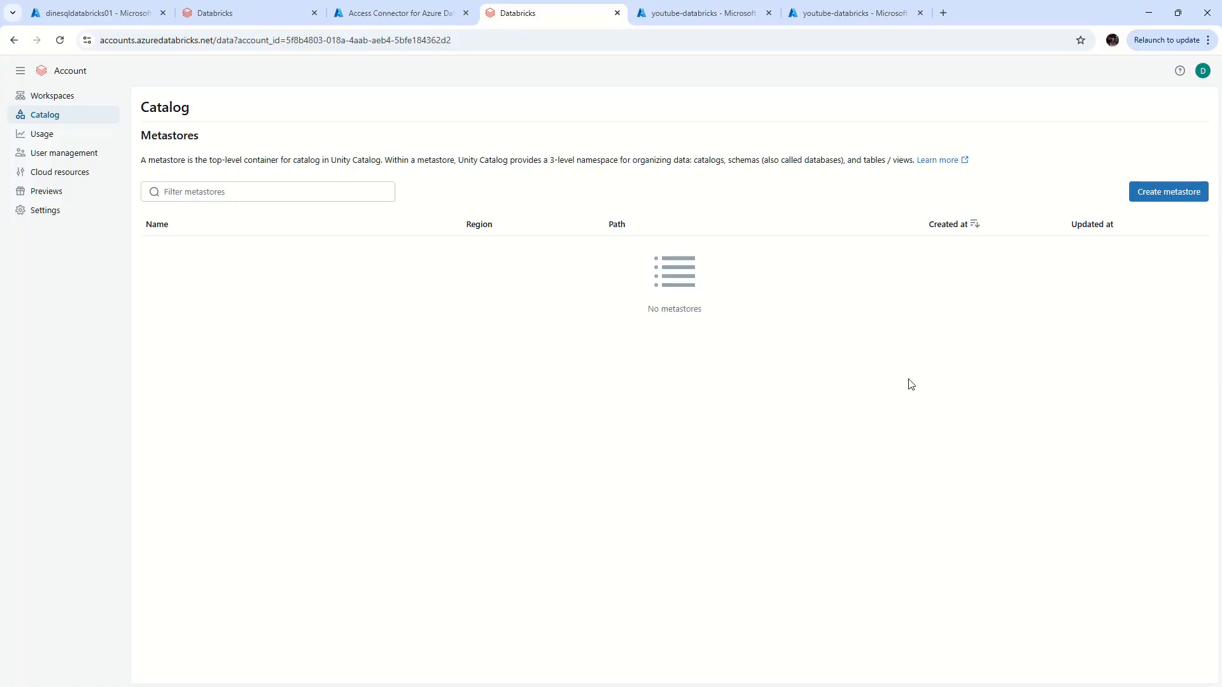
click(68, 98)
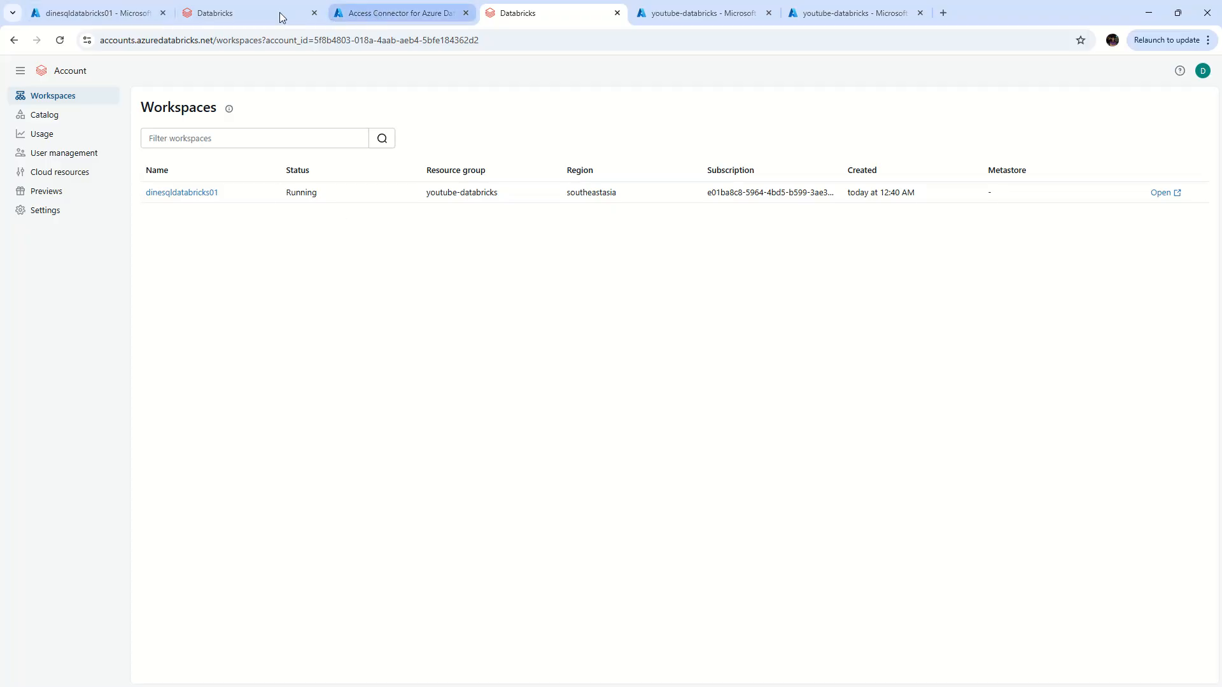
Create a new notebook in the home folder of the dinesqldatabricks01 workspace.
click(242, 11)
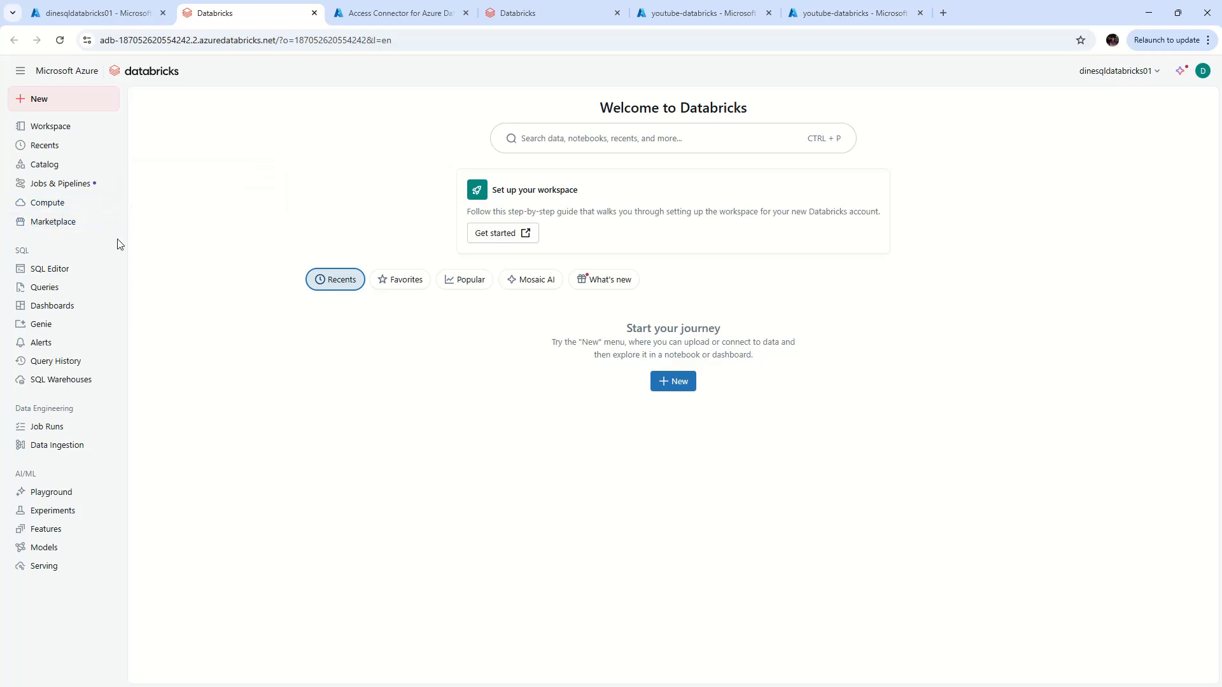
click(80, 132)
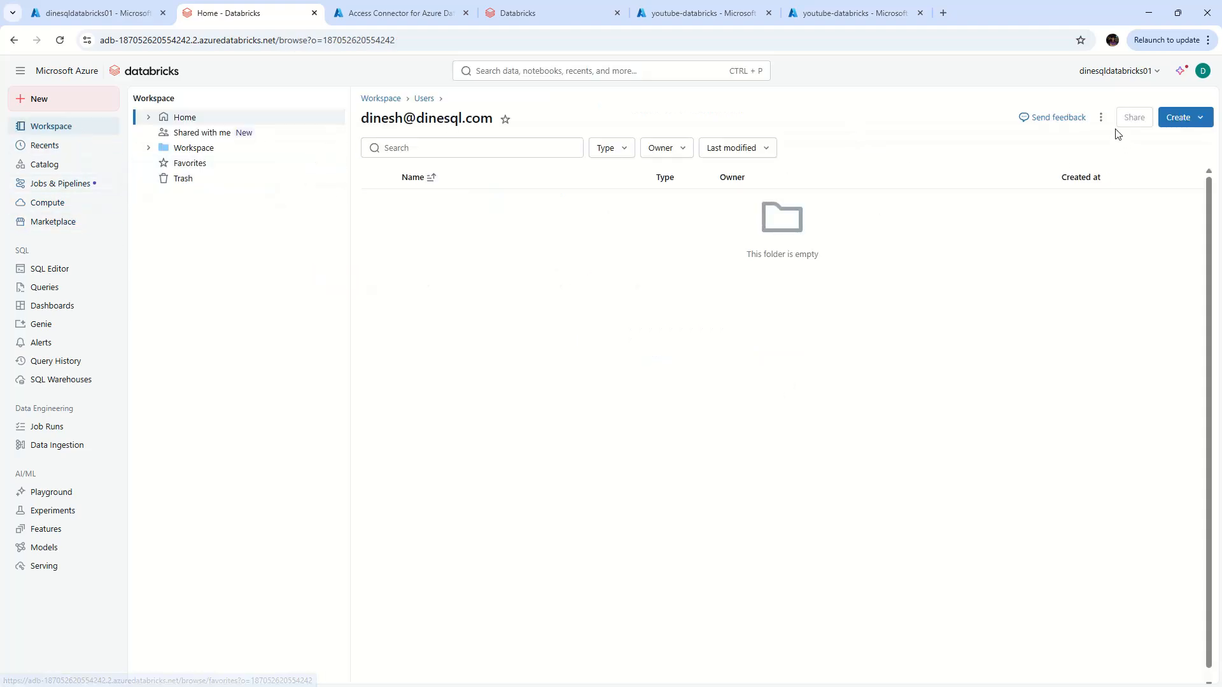
click(1203, 124)
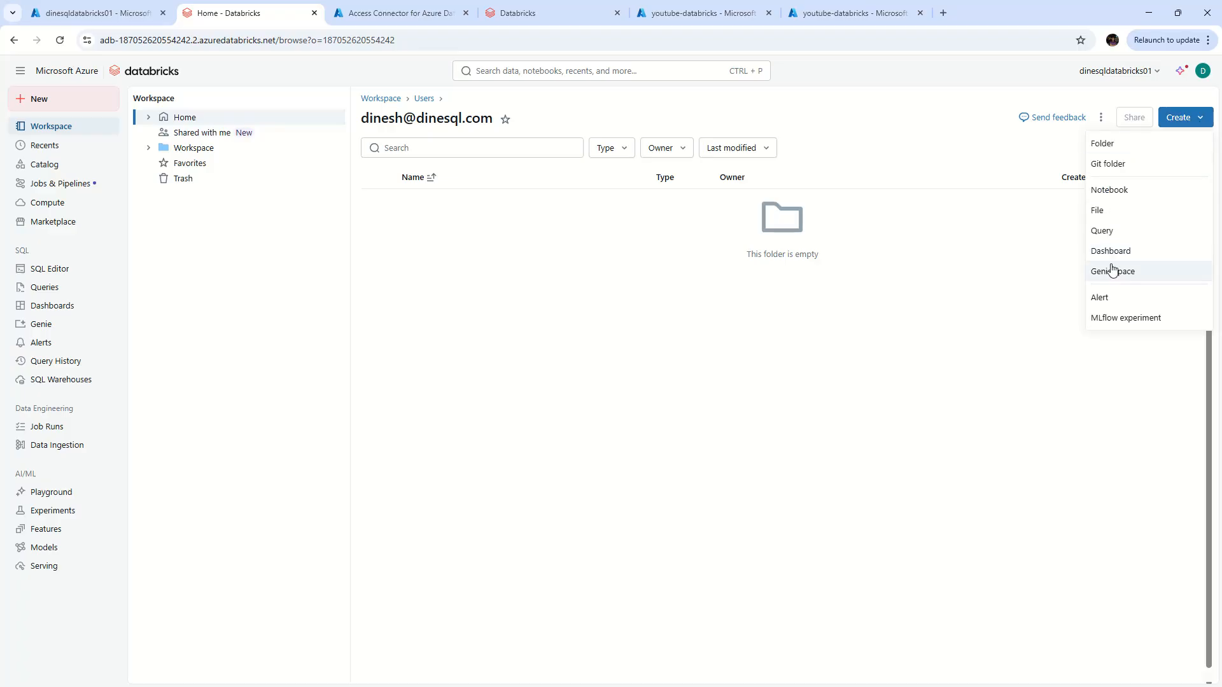
click(1116, 194)
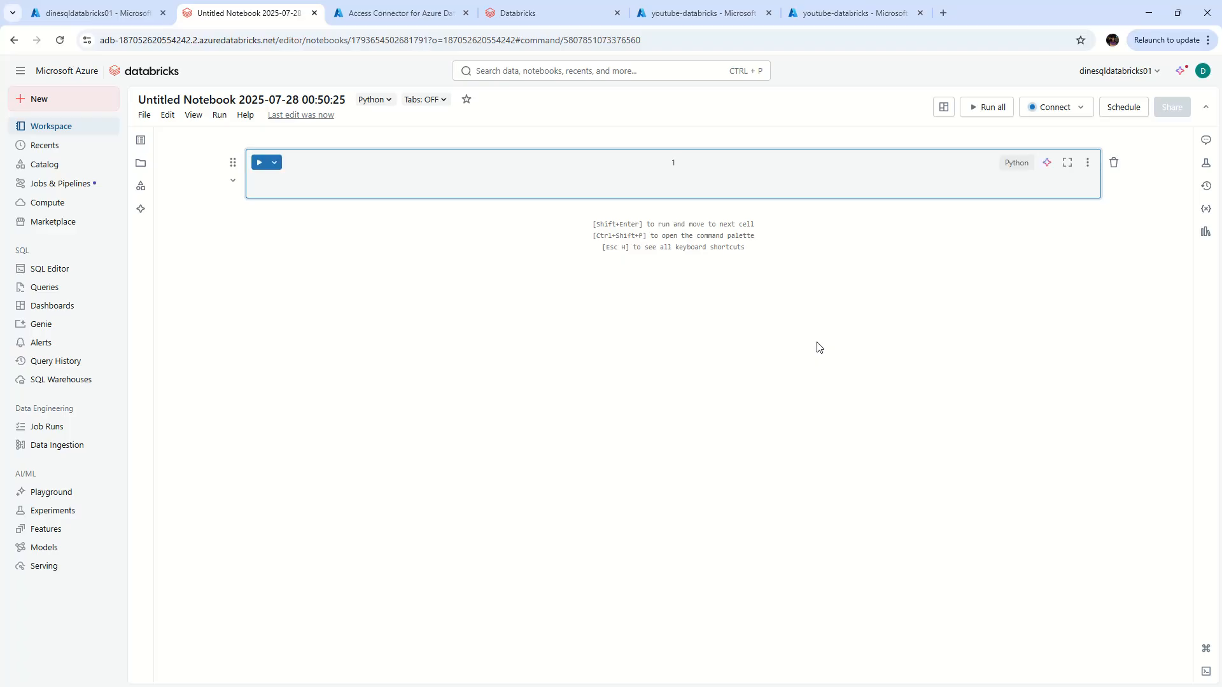
Start the SQL warehouse Serverless Starter Warehouse and attach the notebook to it.
click(1078, 112)
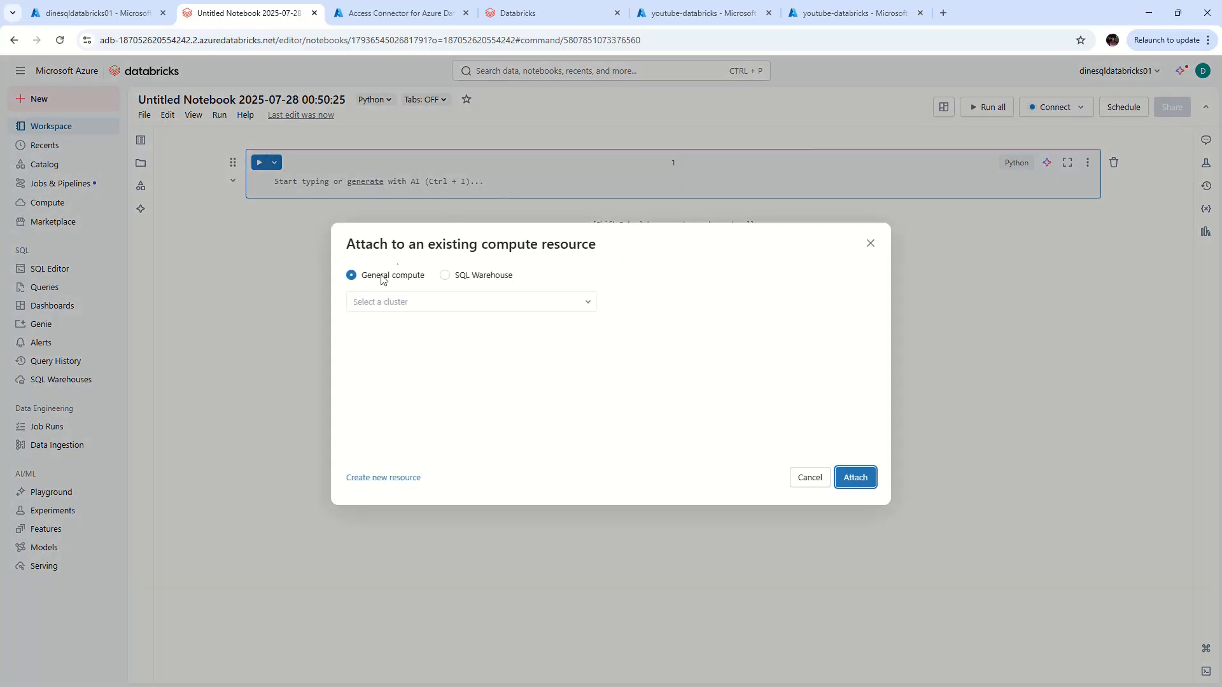
click(496, 275)
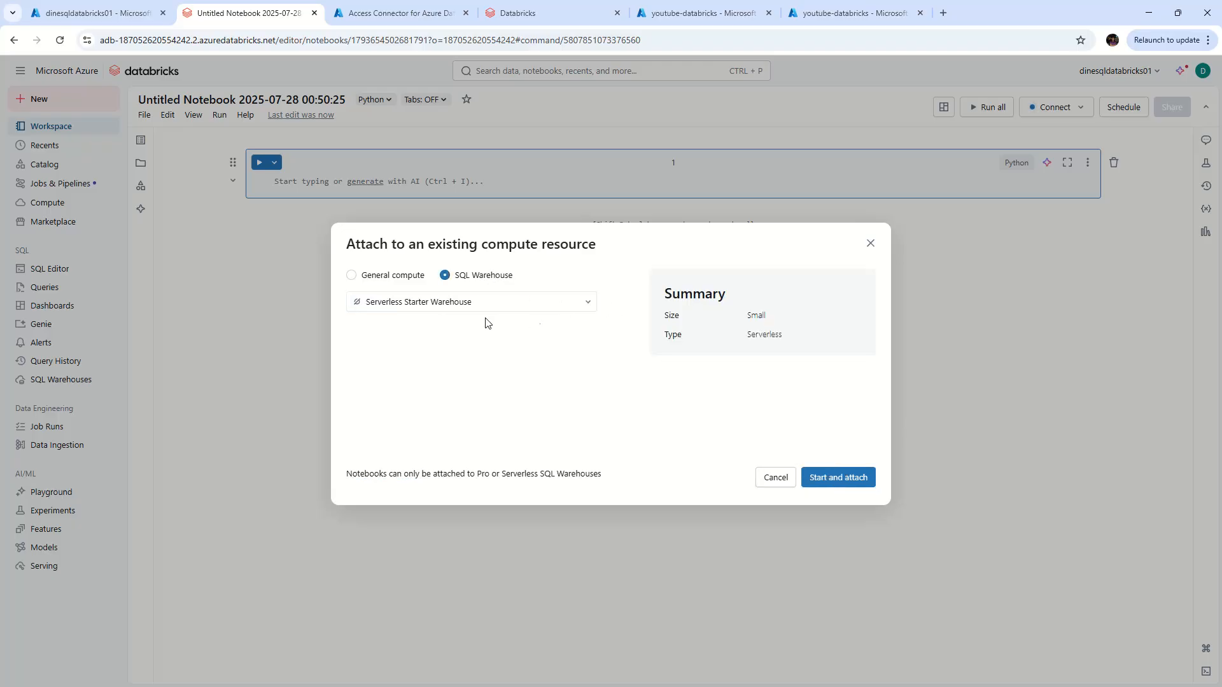
click(839, 478)
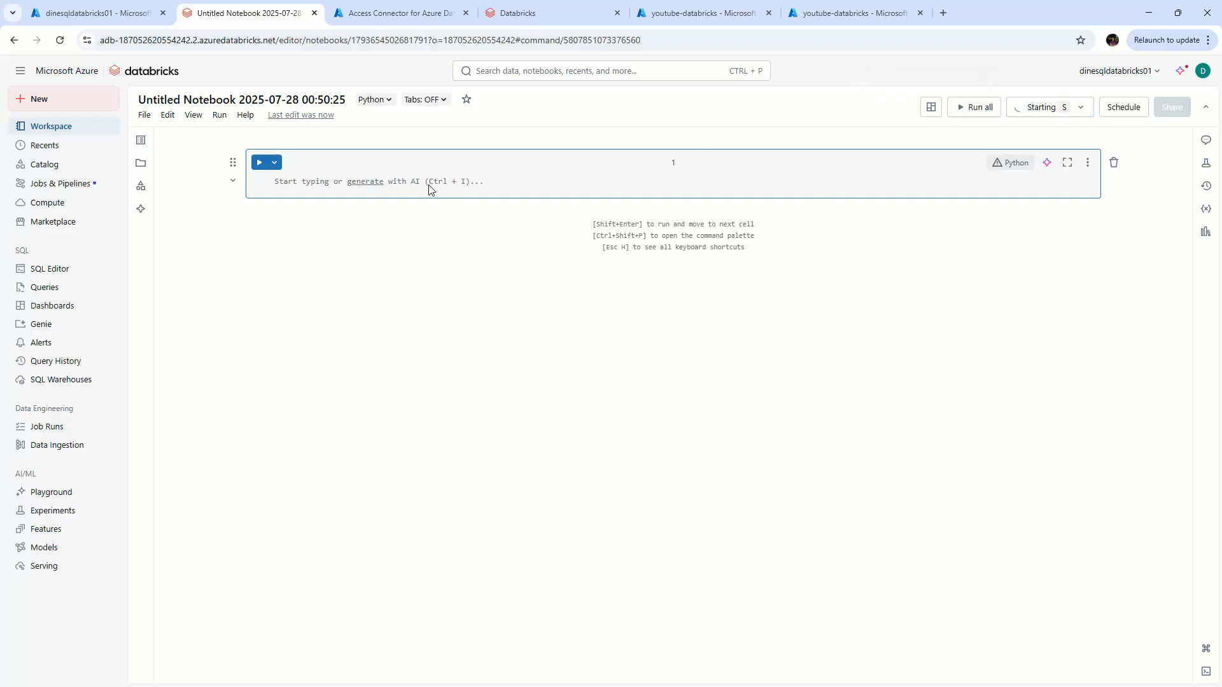
Write the SQL query "select current_metastore()" in the notebook's first cell and run it.
click(327, 185)
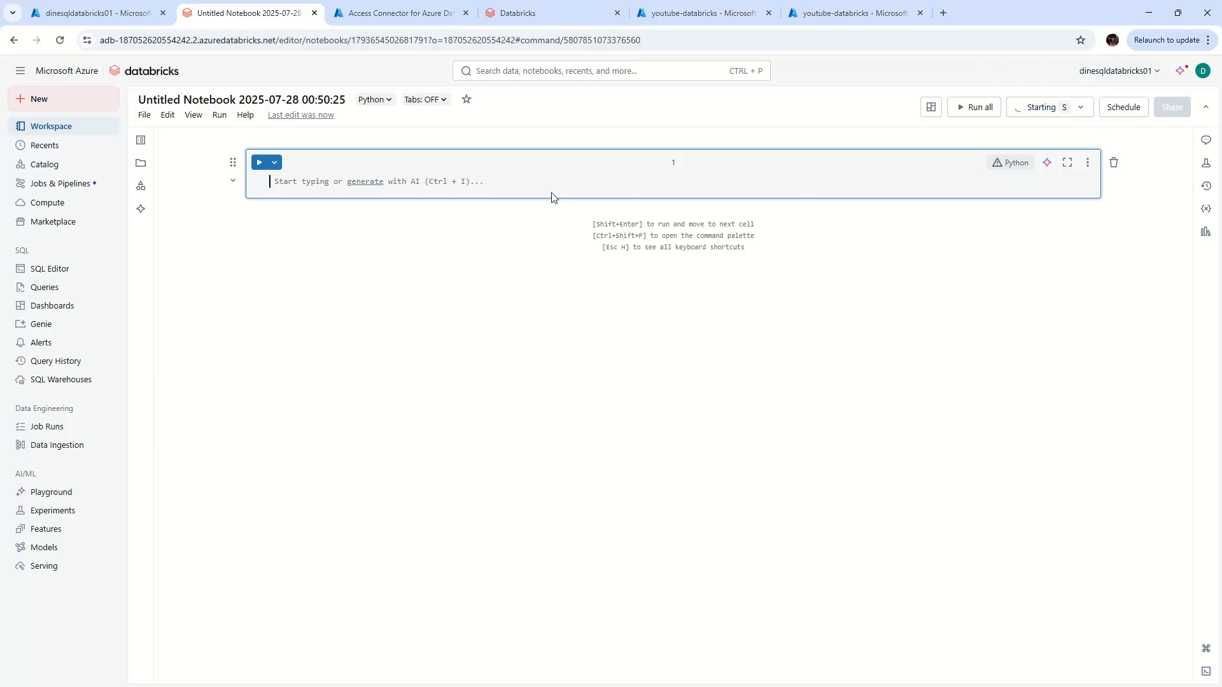
text(sele)
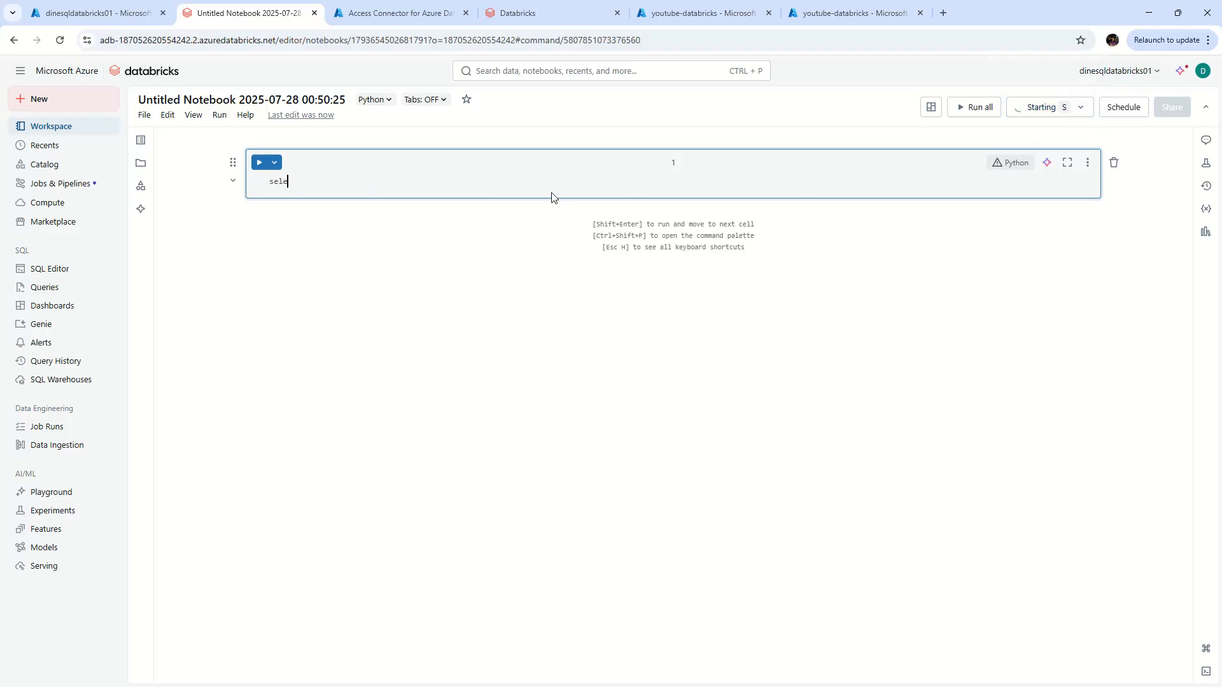
text(ct cur)
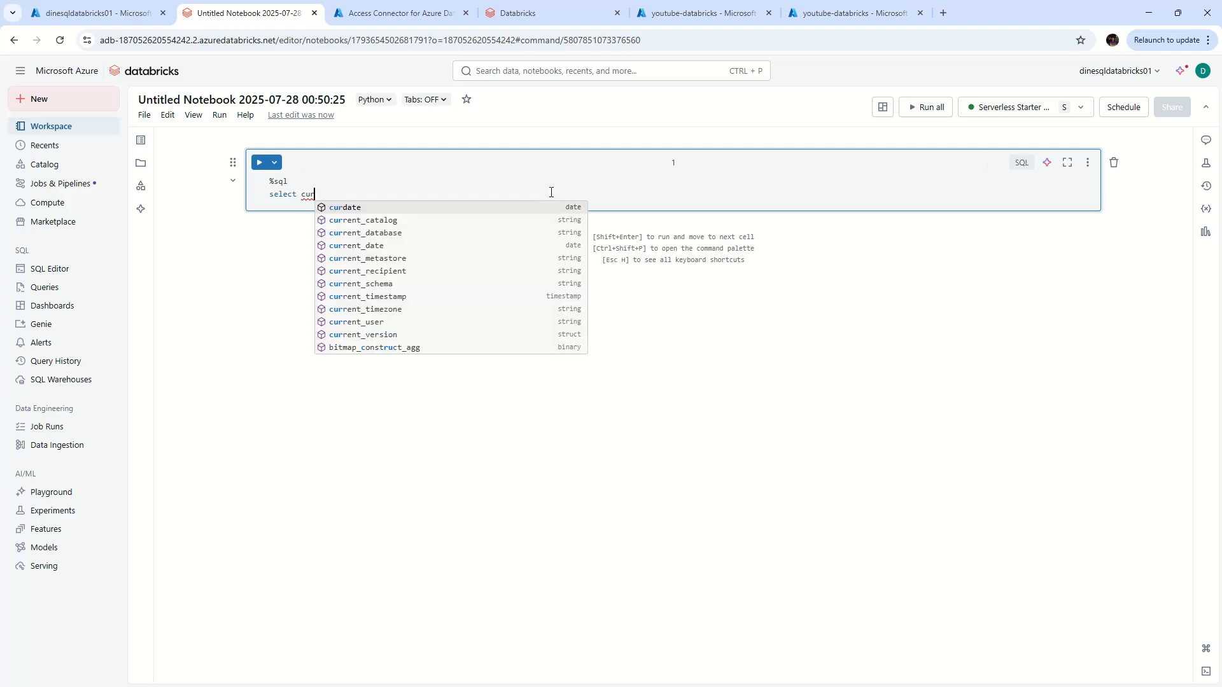
text(rent_)
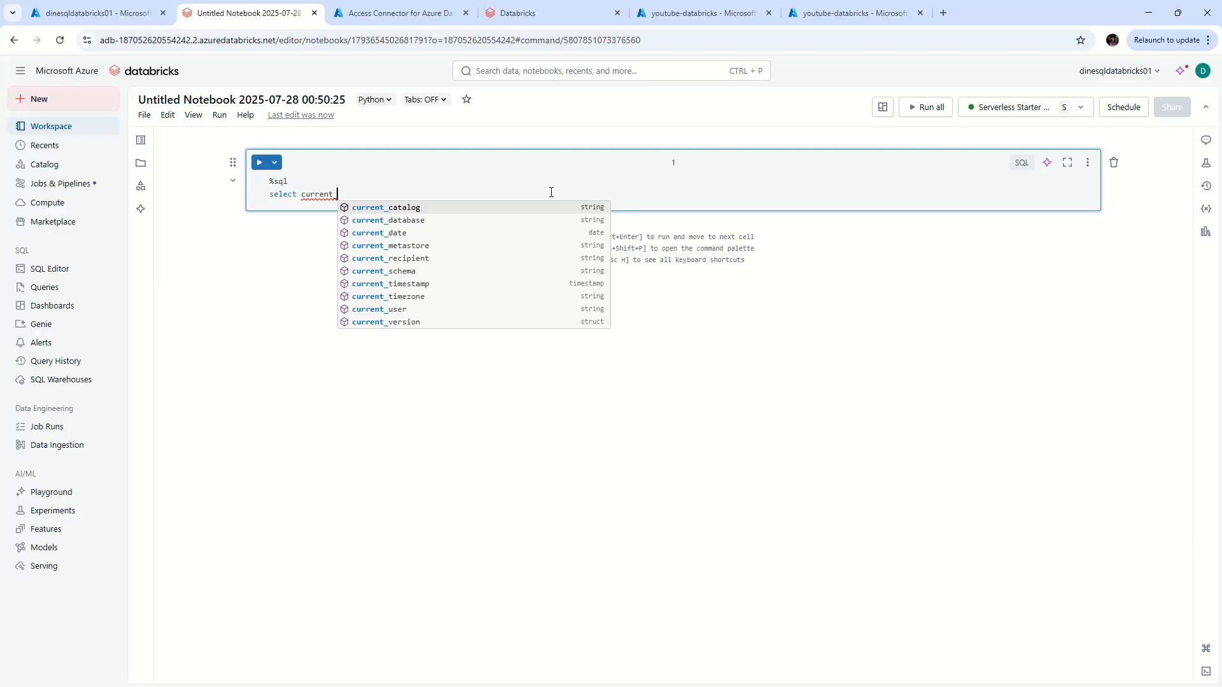
text(metastore)
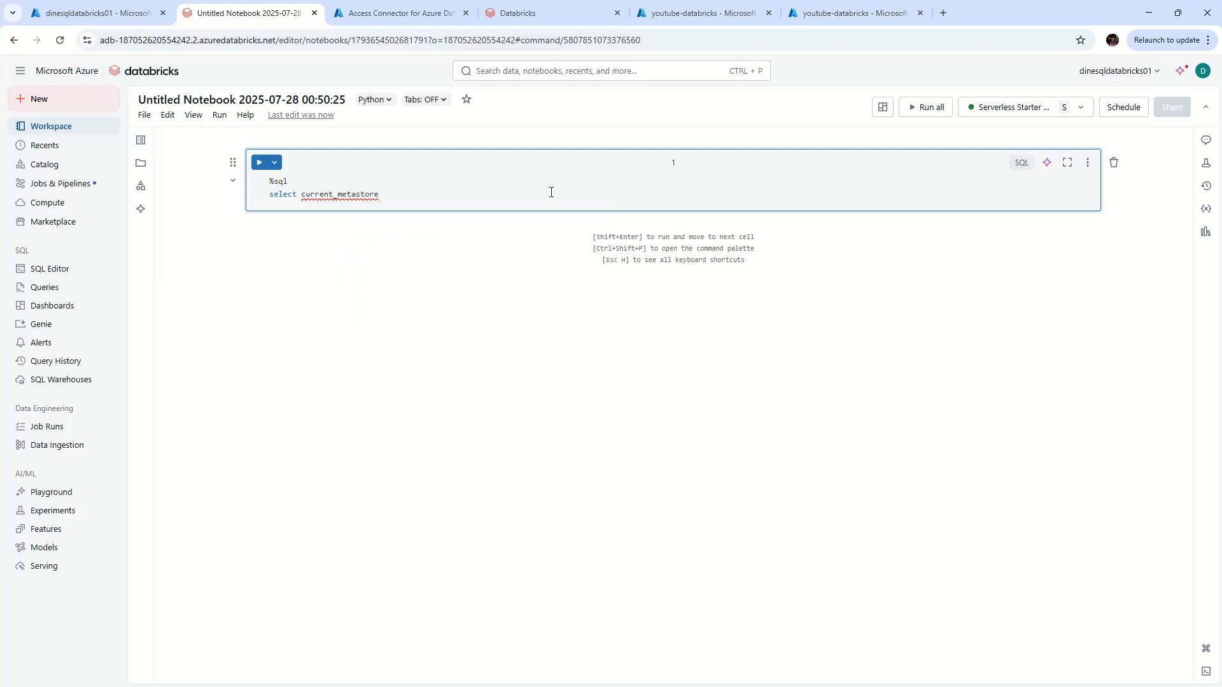
text(())
drag(288, 181, 269, 184)
click(411, 194)
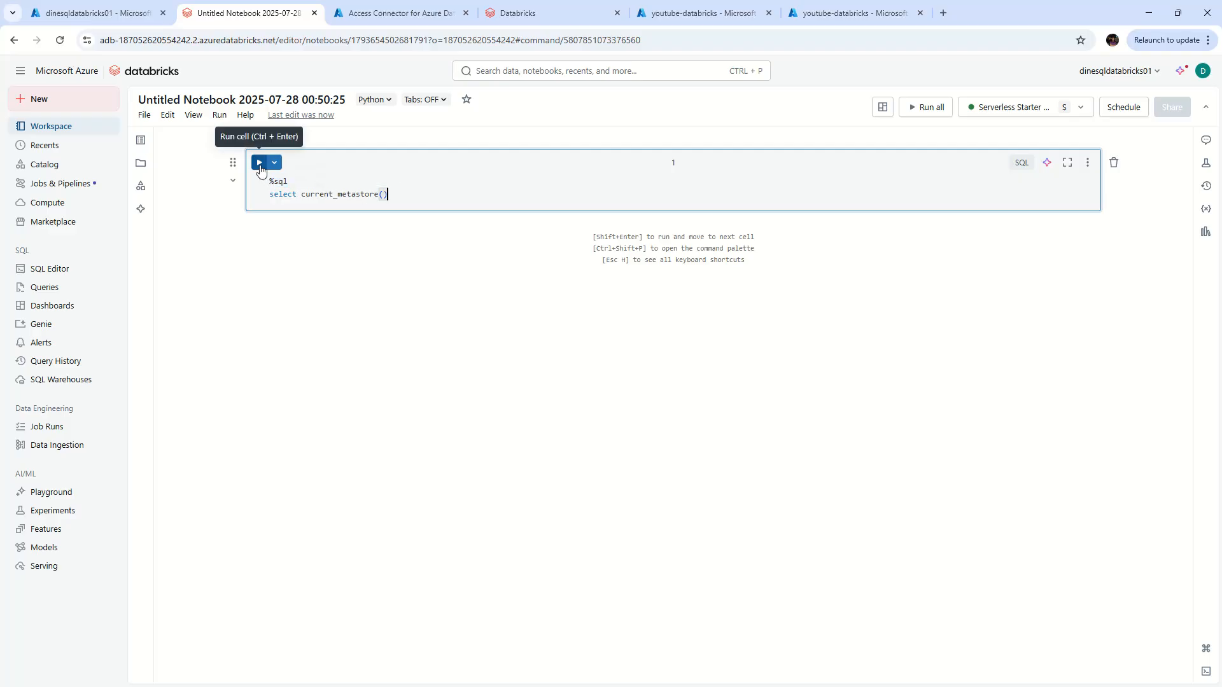
click(260, 162)
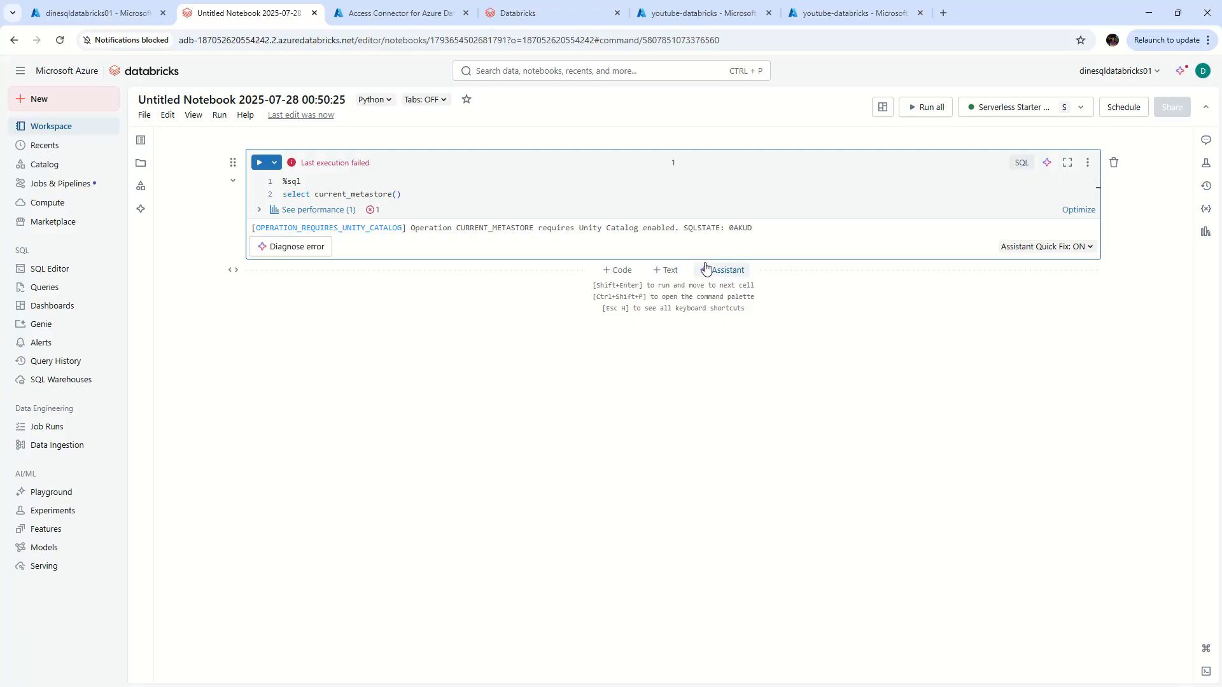
Replace the query in the first cell with "show catalogs", run it and dismiss the browser's notification request.
drag(407, 194, 283, 209)
text(show)
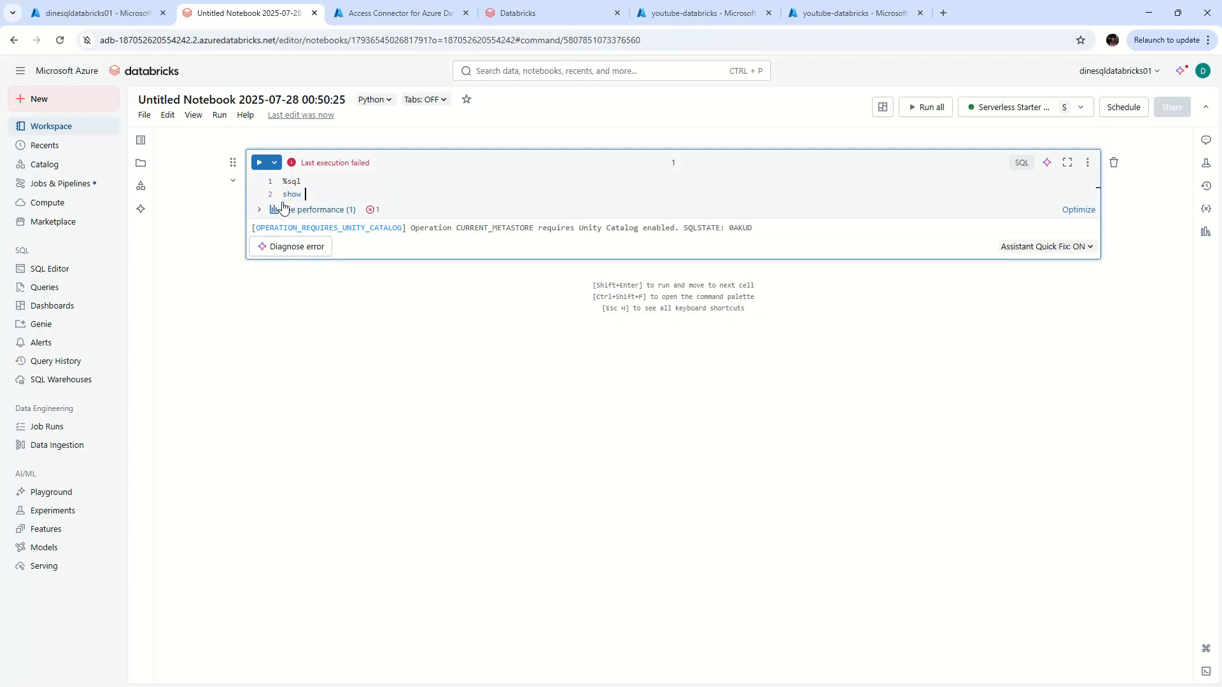
text( catalogs)
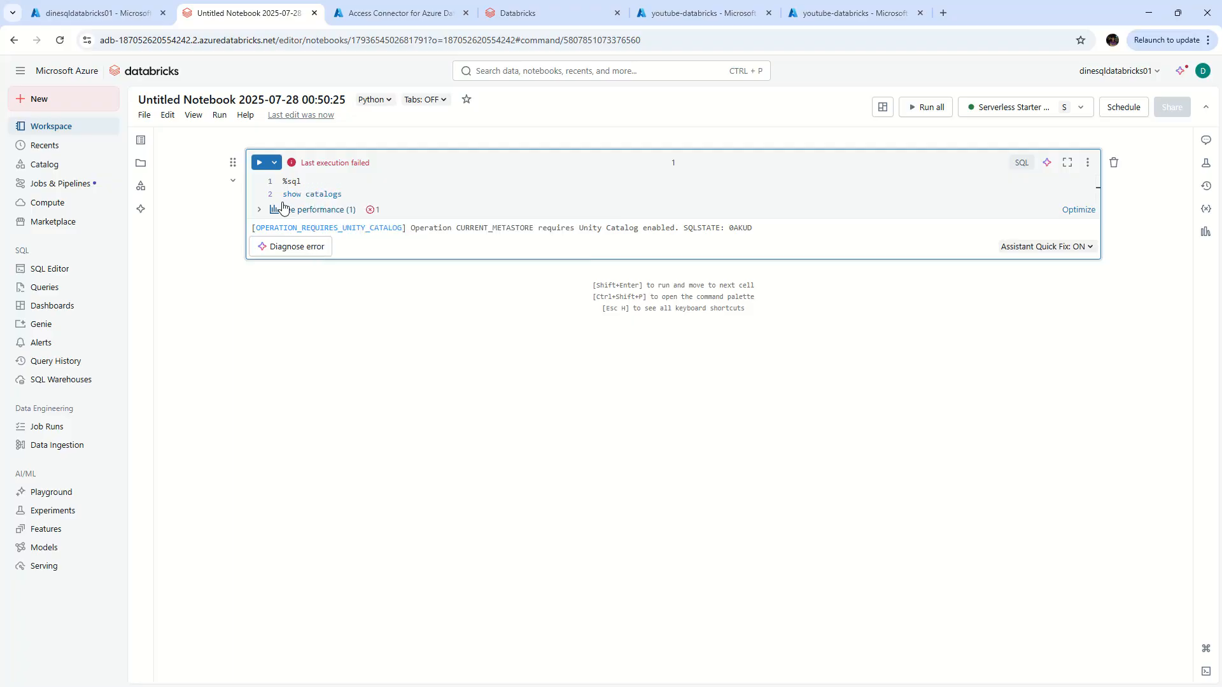
key(shift+Return)
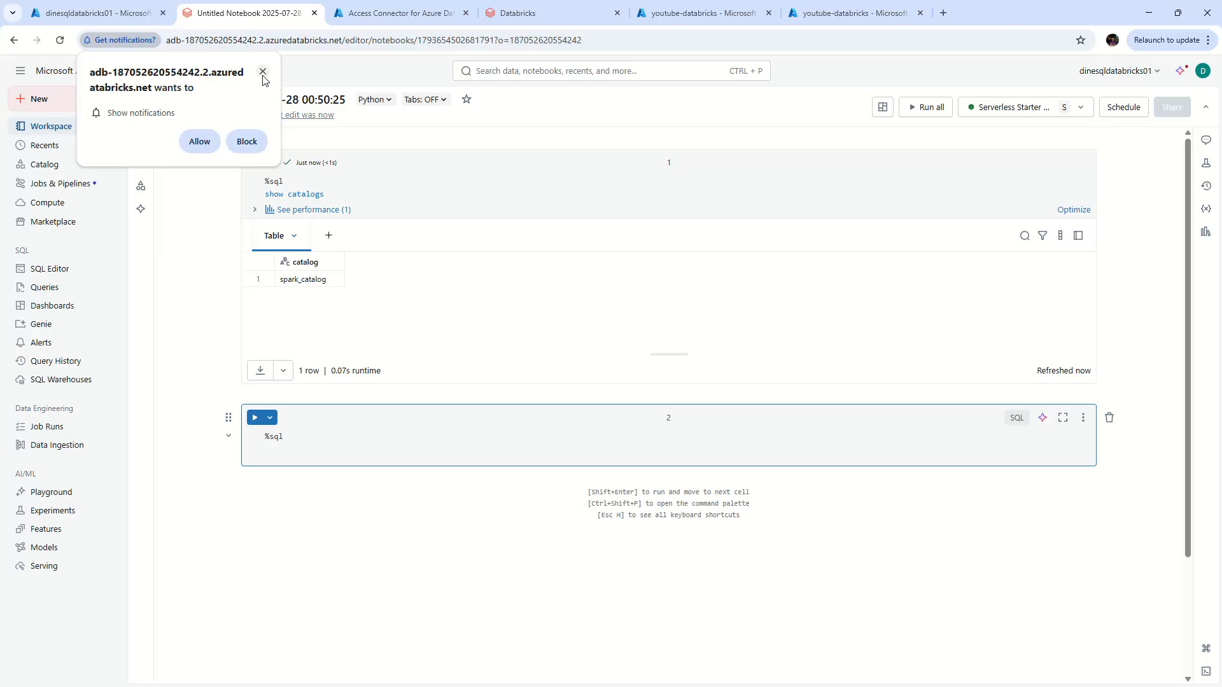
click(263, 71)
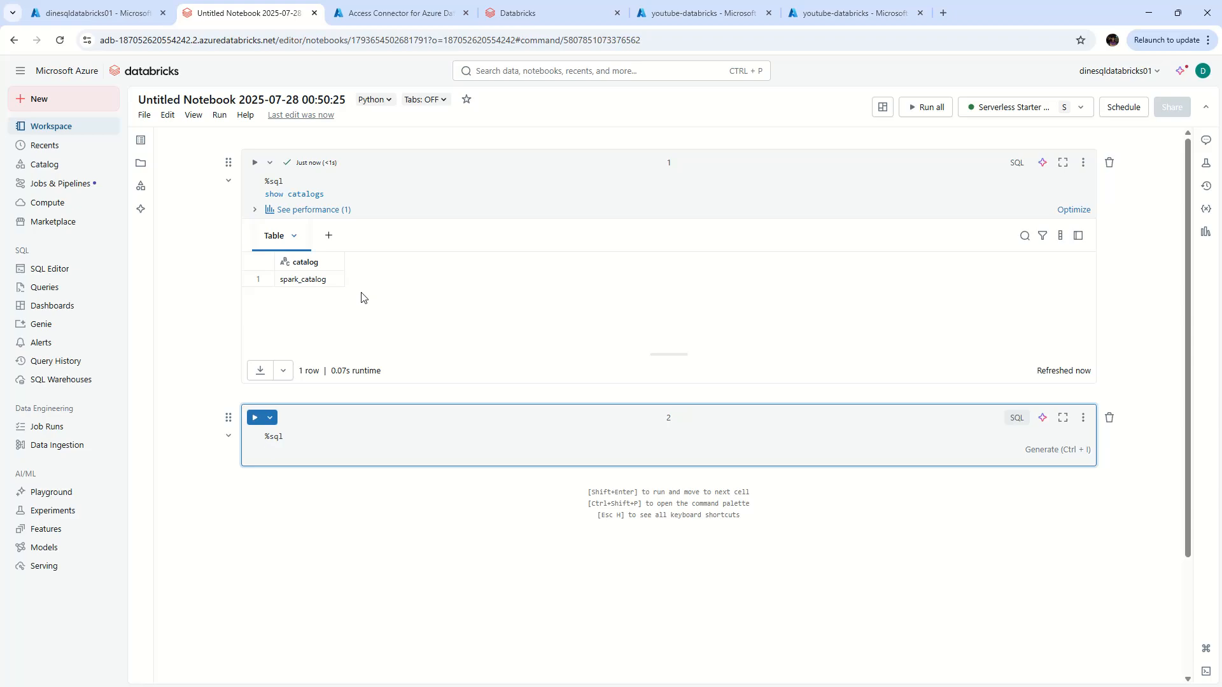
Open the metastore creation form from the account console's catalog page.
key(alt+Tab)
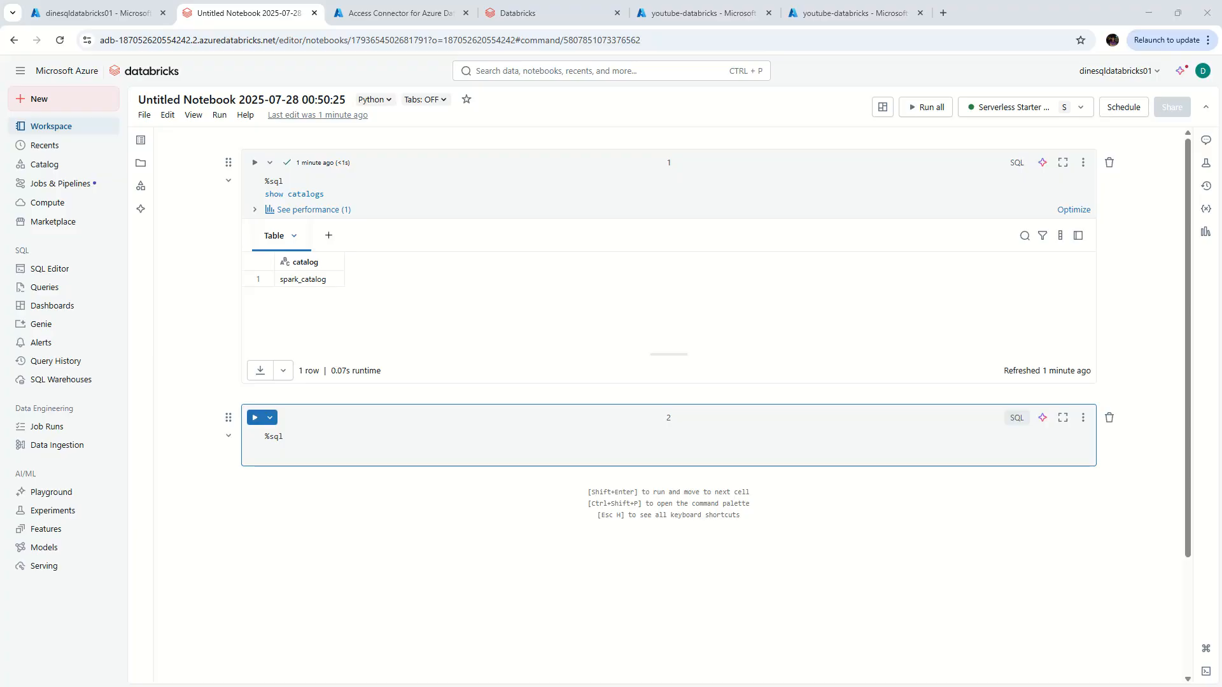
click(541, 13)
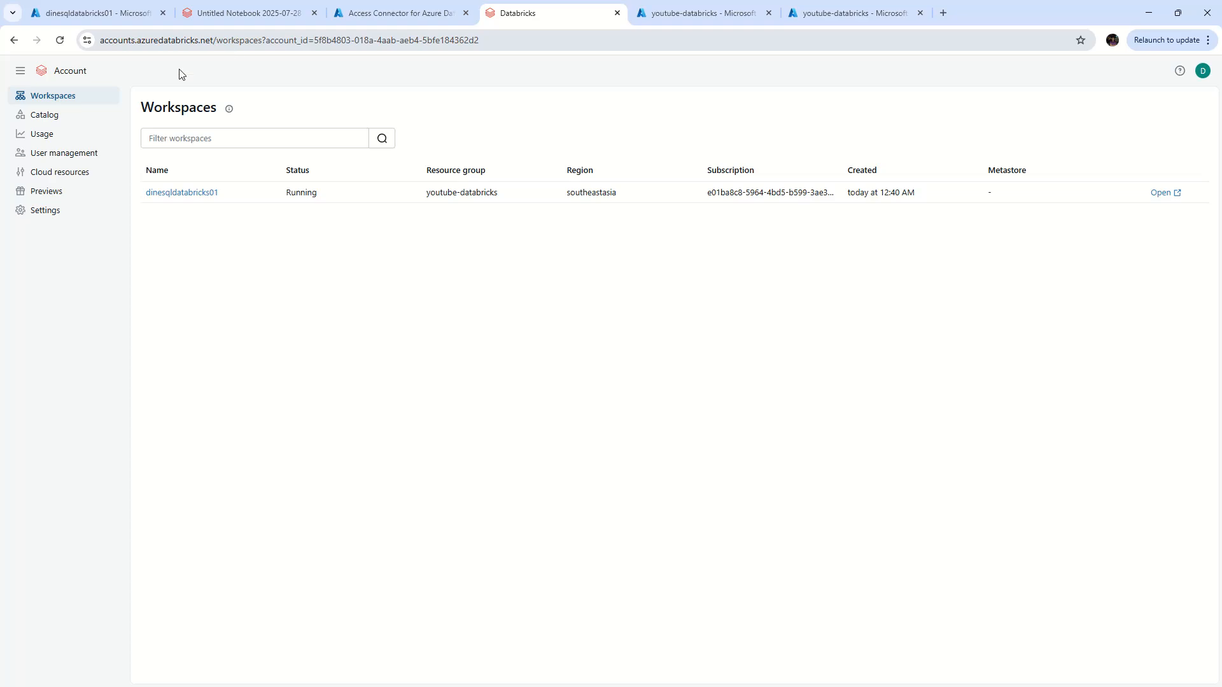
click(48, 116)
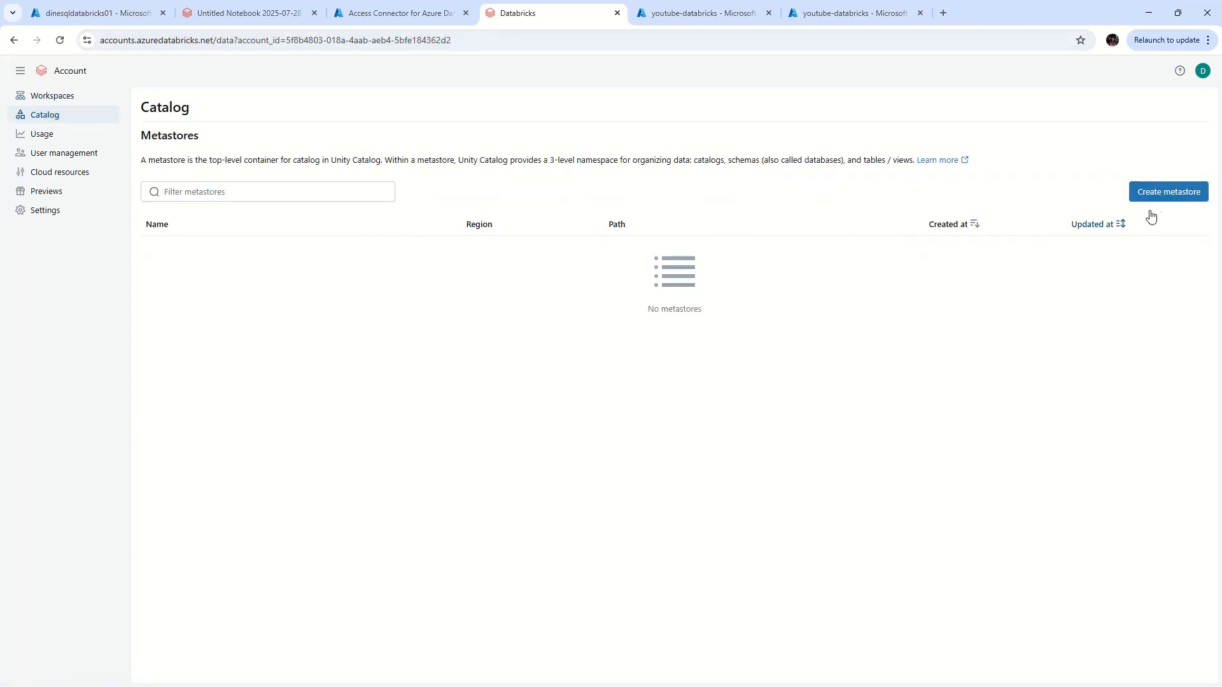
click(1173, 194)
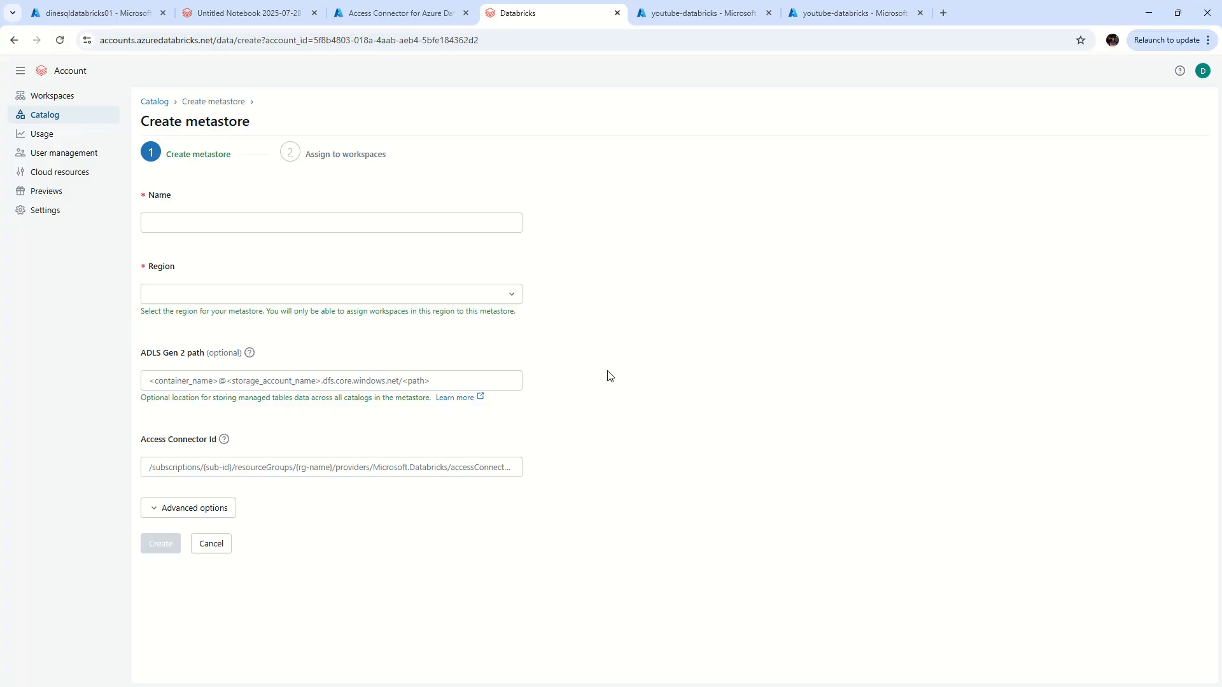
Refresh the youtube-databricks resource group in the Azure portal and start creating a Microsoft storage account in it from the Marketplace.
click(696, 9)
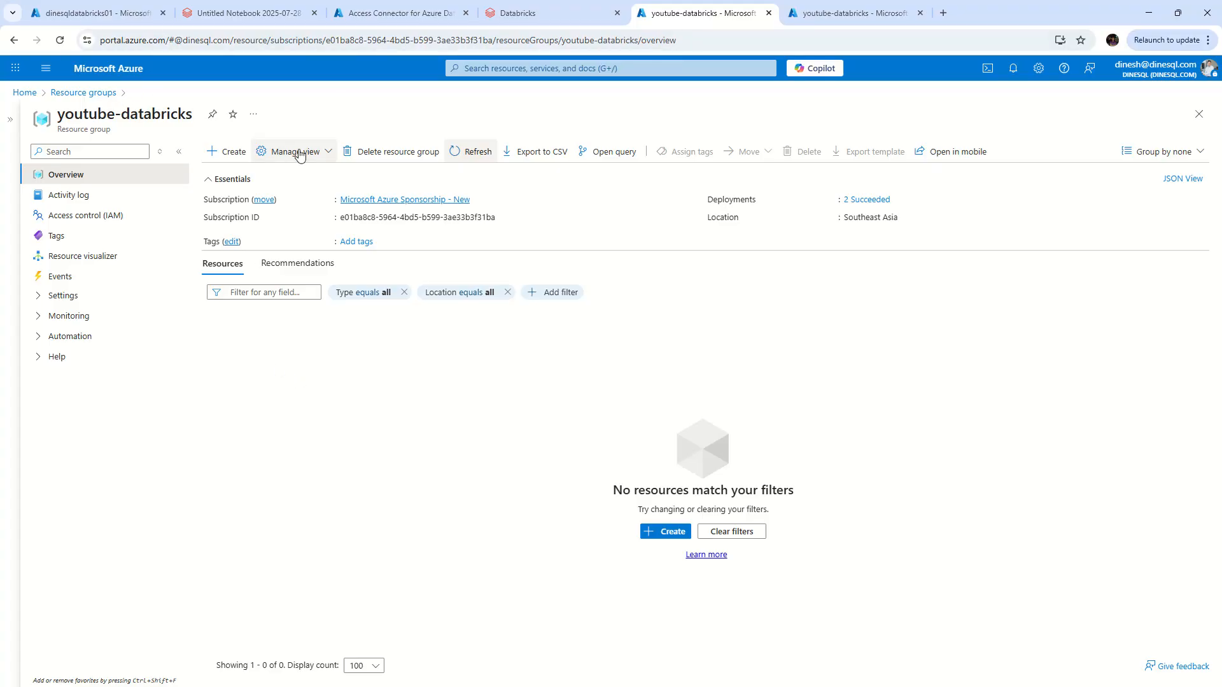
click(470, 153)
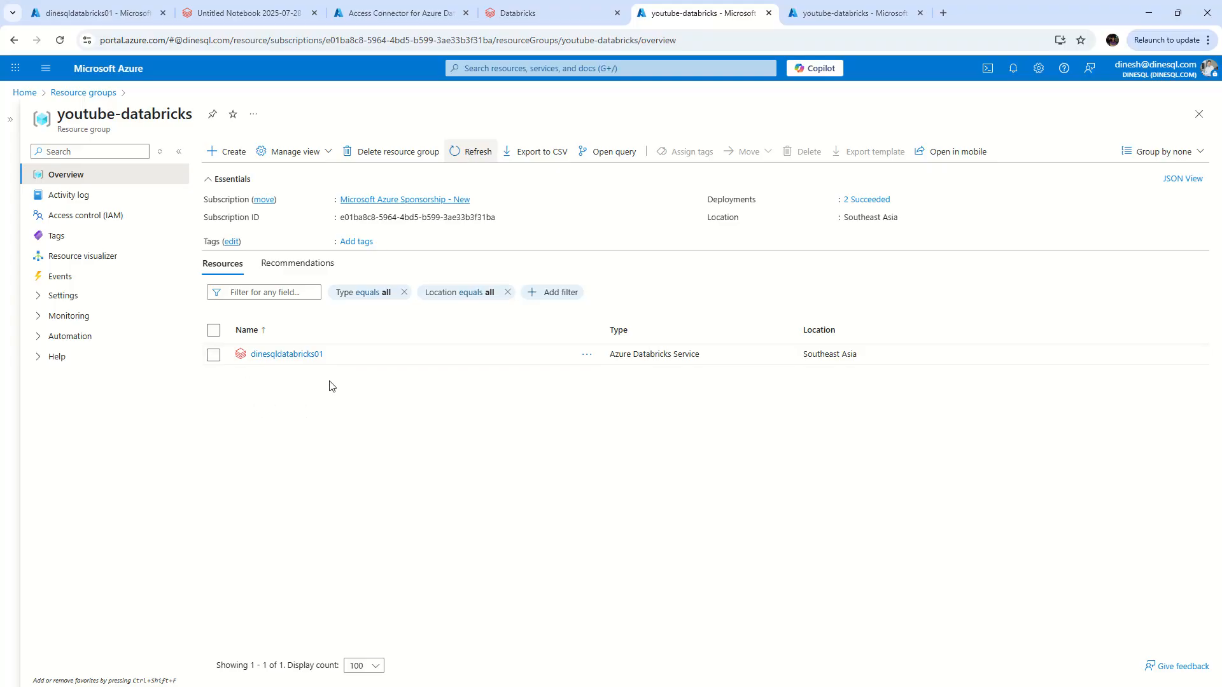
click(231, 155)
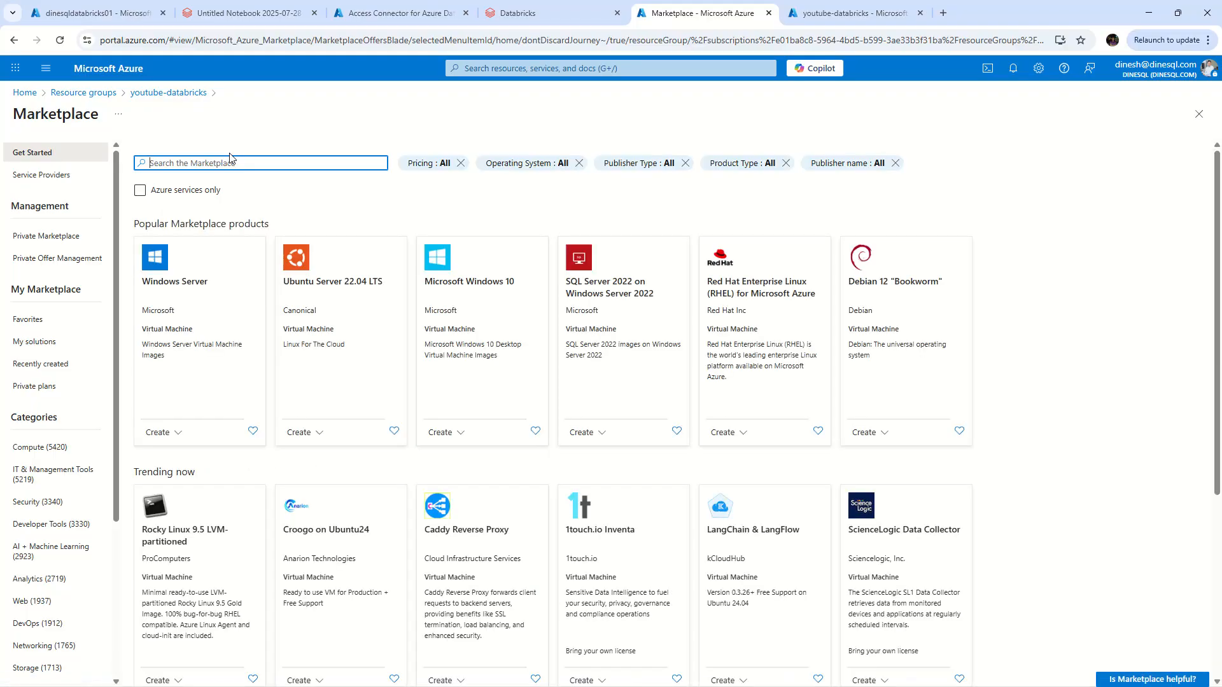
text(storage)
click(191, 184)
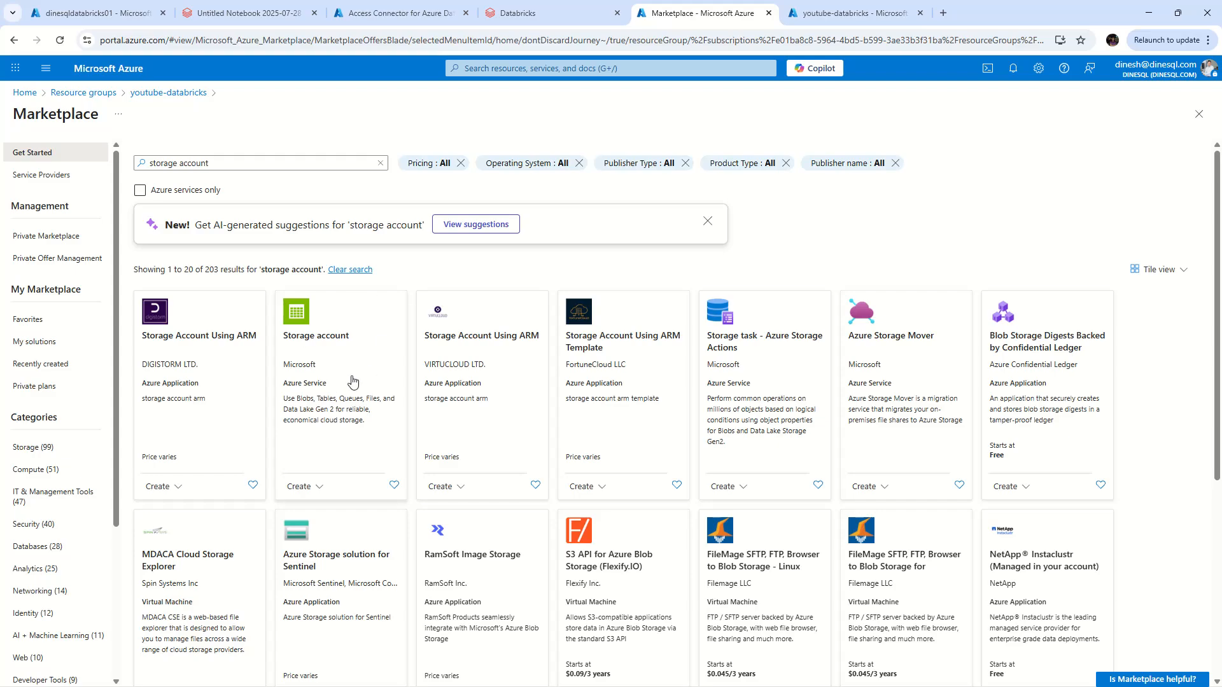
click(352, 381)
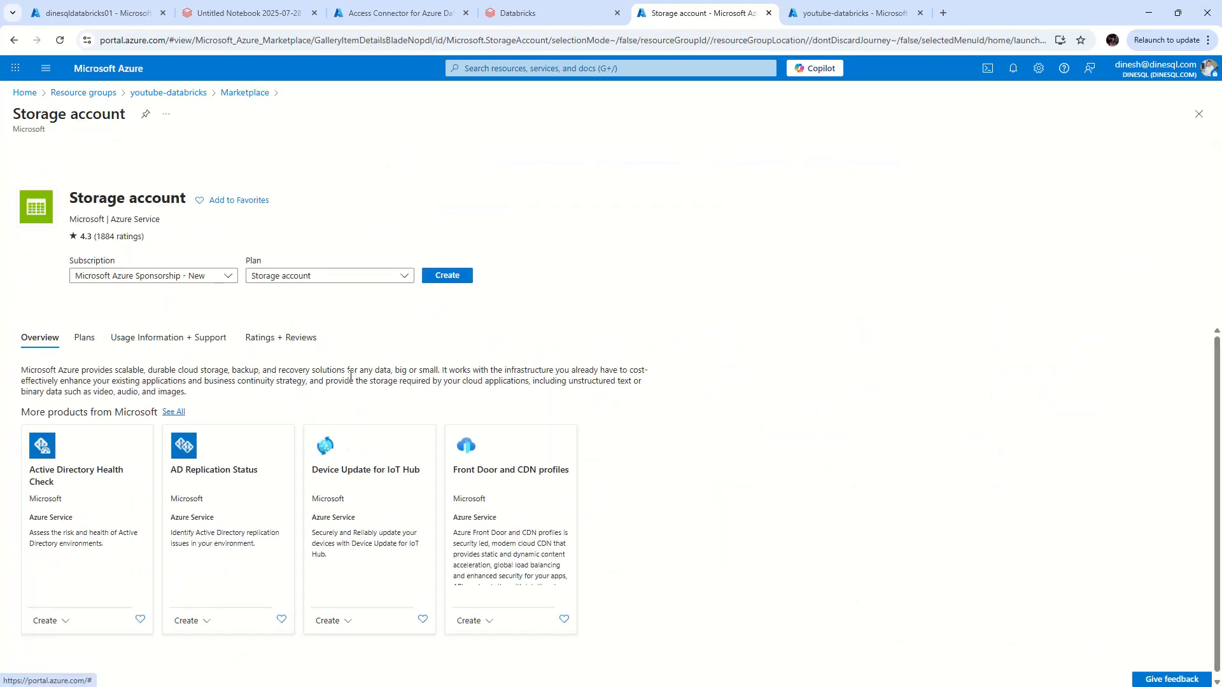
click(449, 279)
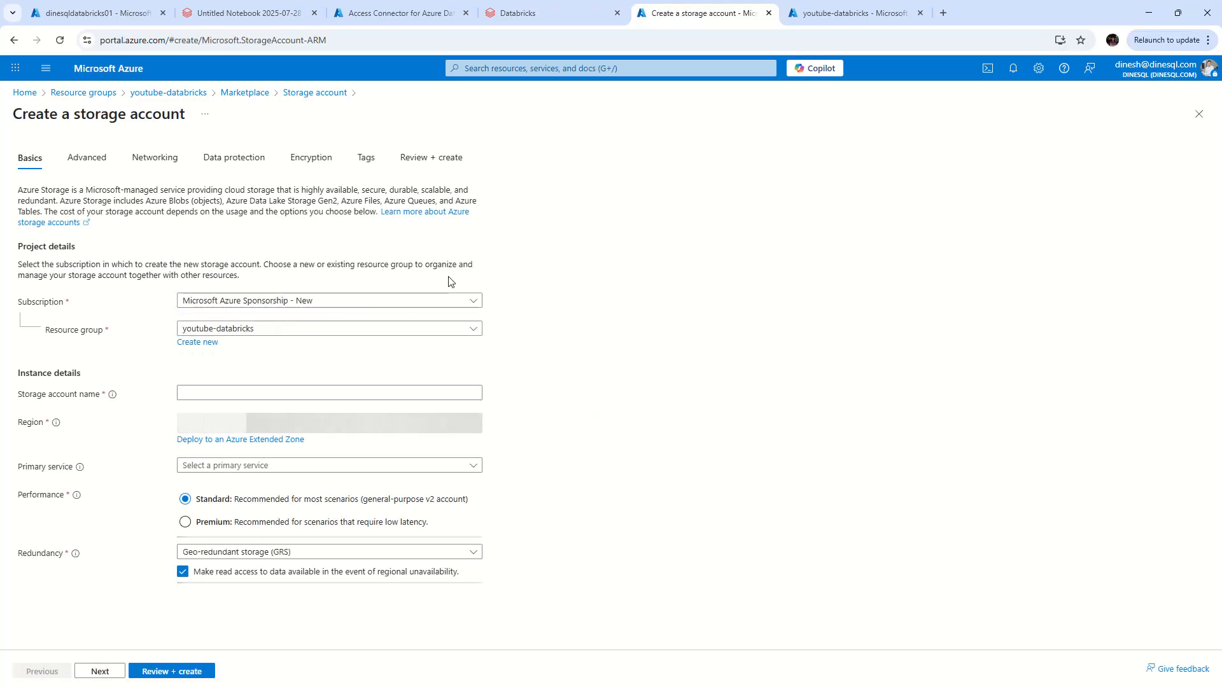
Name the storage account dinesqladslfordatabricks.
click(322, 393)
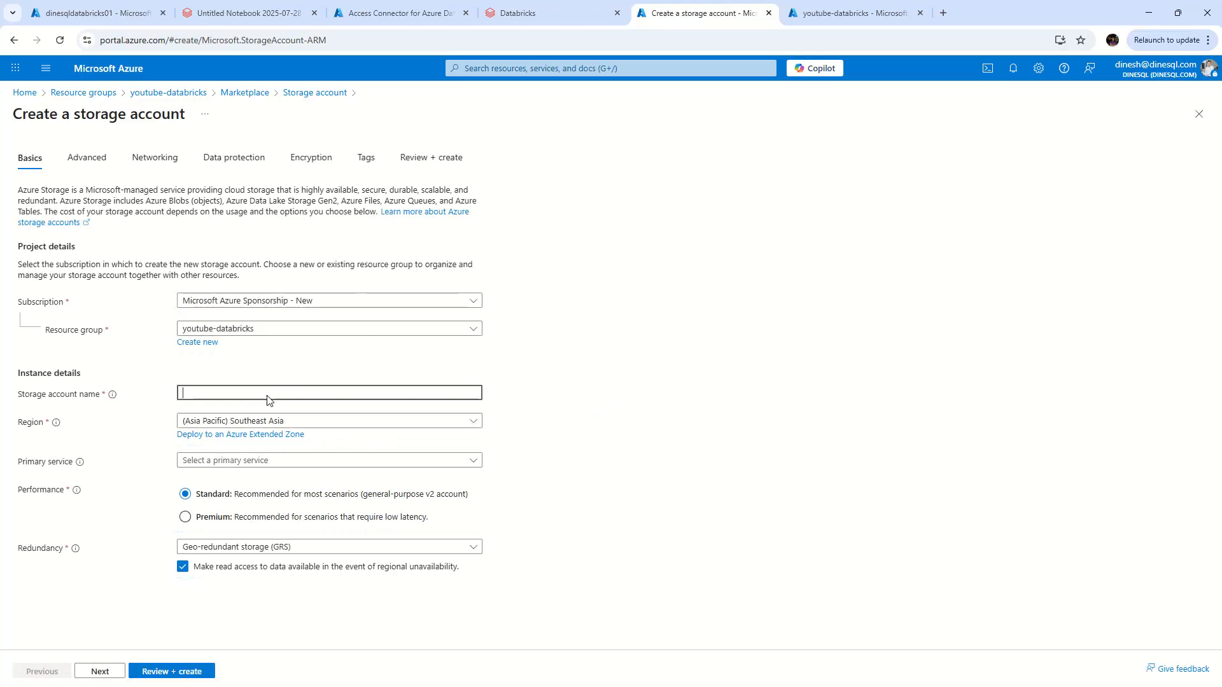
text(sql)
text(storag)
text(e)
key(BackSpace)
key(BackSpace)
key(BackSpace)
key(BackSpace)
key(BackSpace)
key(BackSpace)
key(BackSpace)
text(adsl)
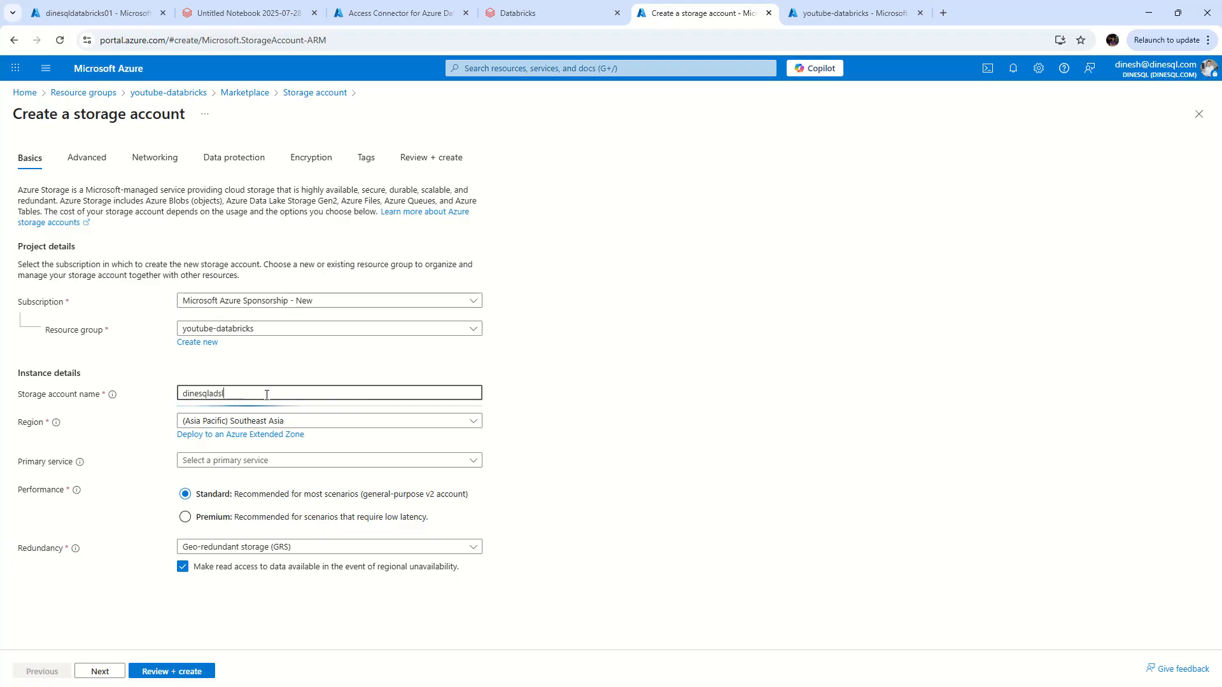
text(fordatabricks)
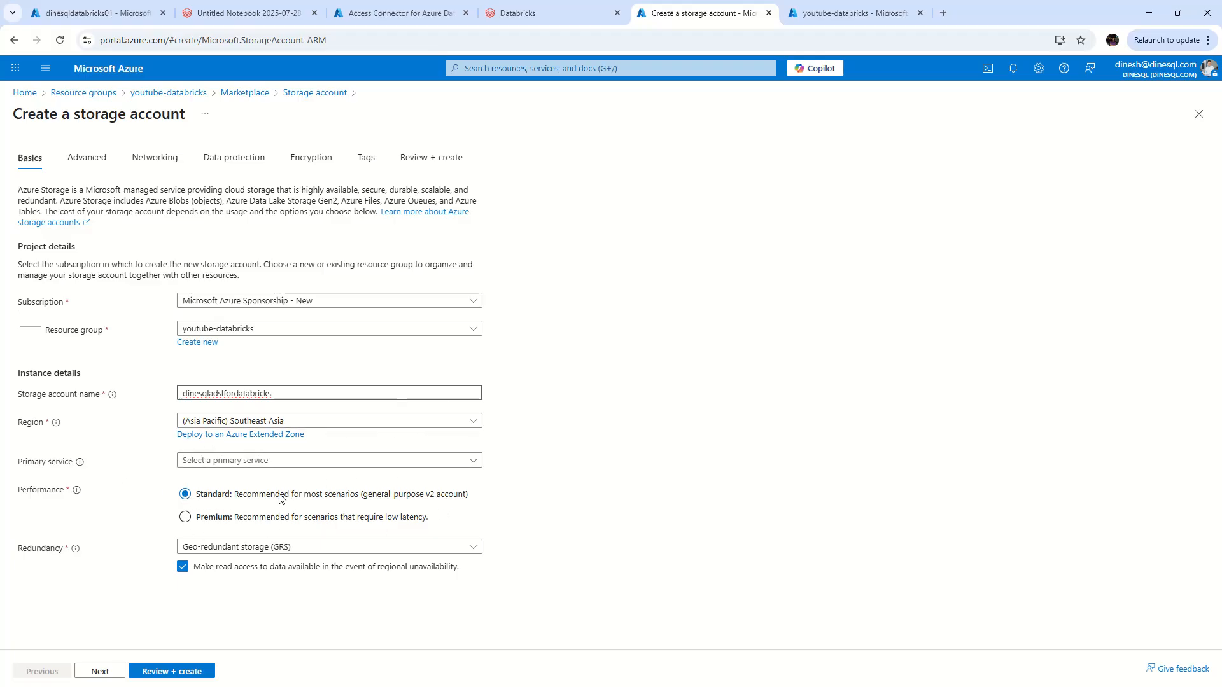
Set the storage account's redundancy to Locally-redundant storage (LRS) and enable the hierarchical namespace in its advanced settings.
click(328, 548)
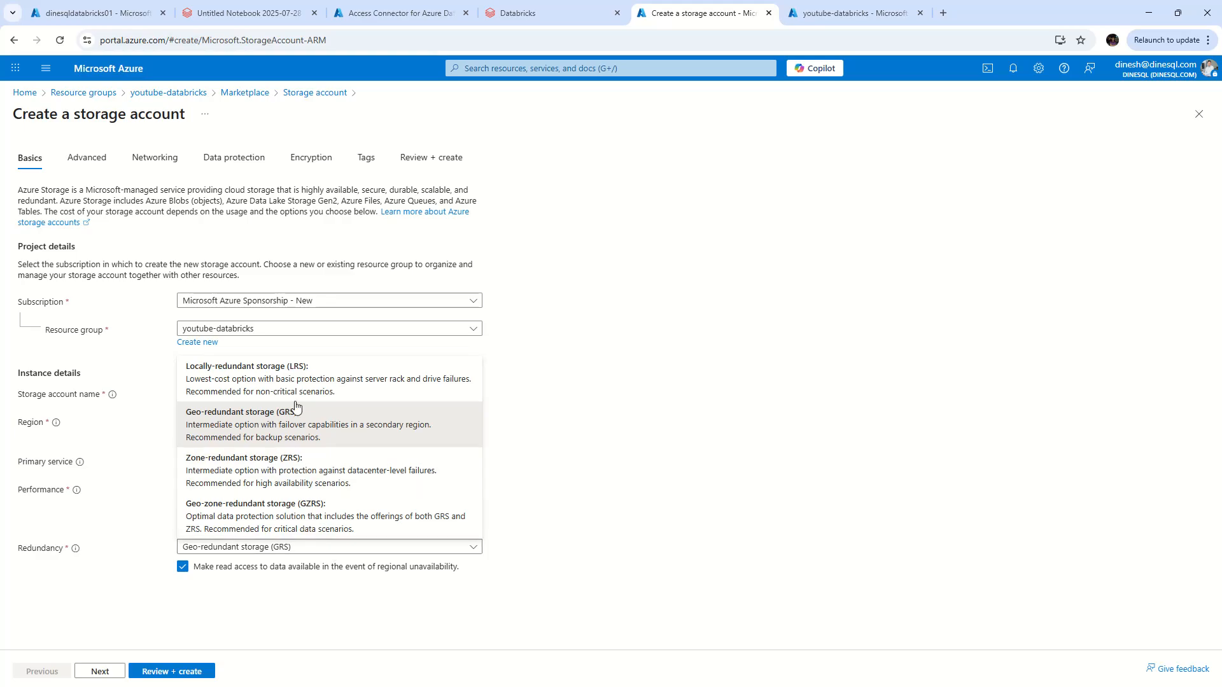
click(314, 380)
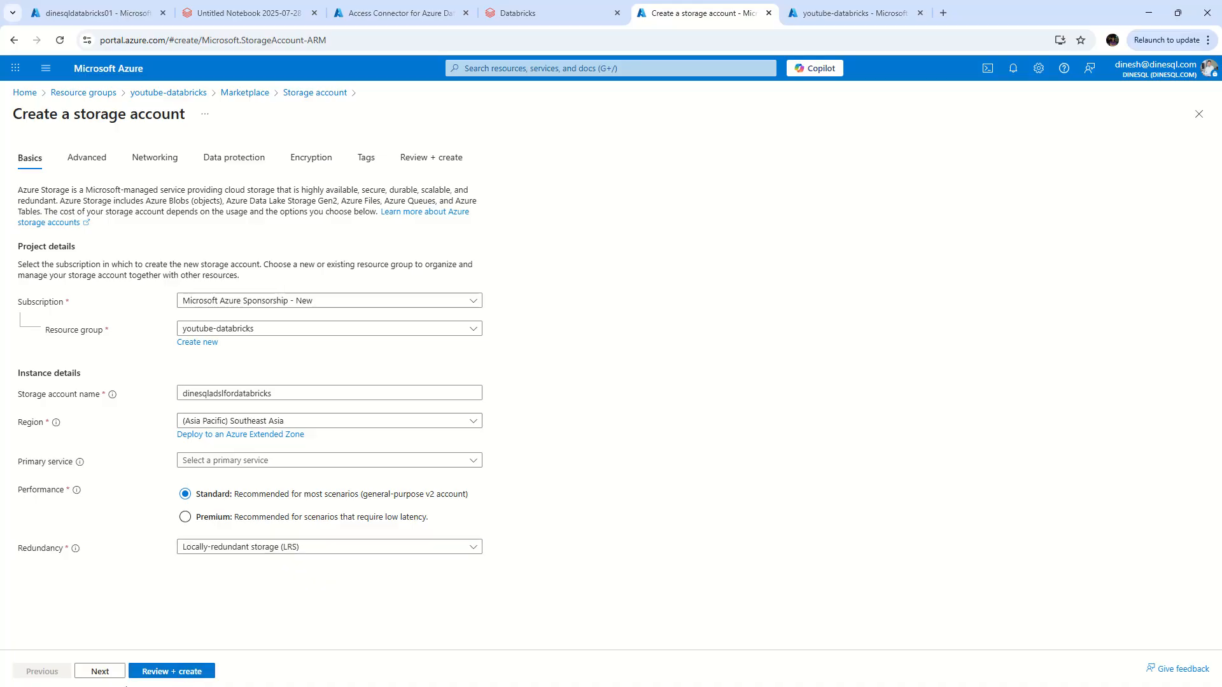
click(99, 673)
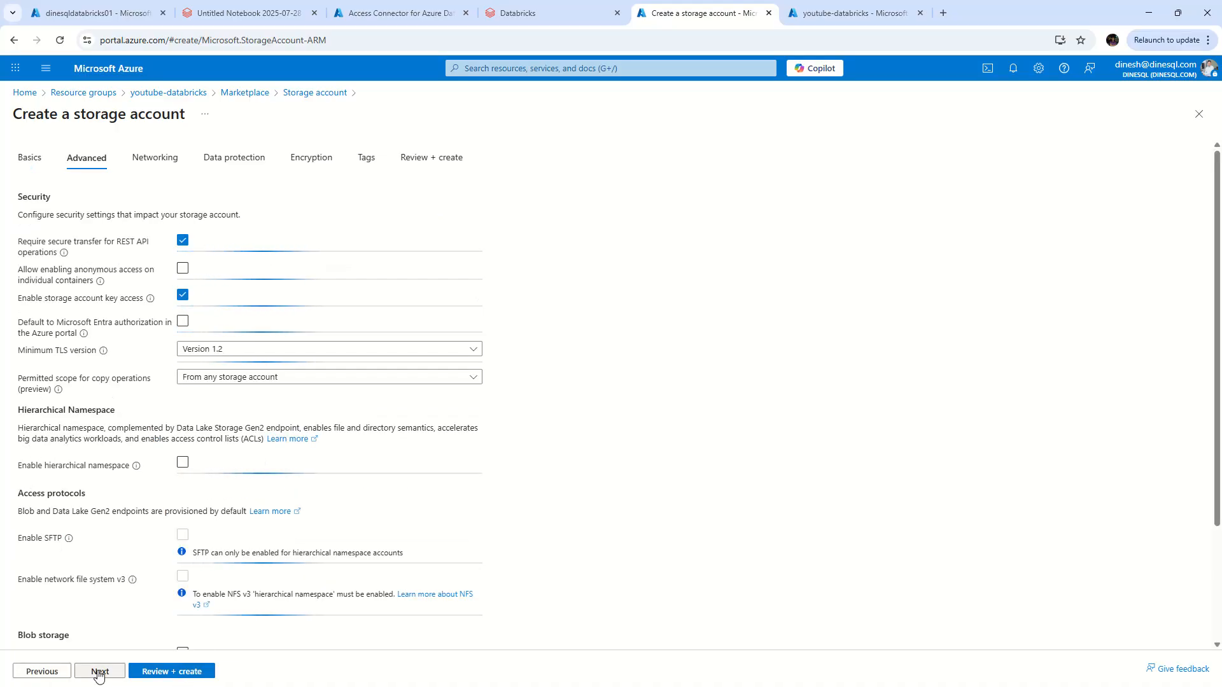
click(183, 470)
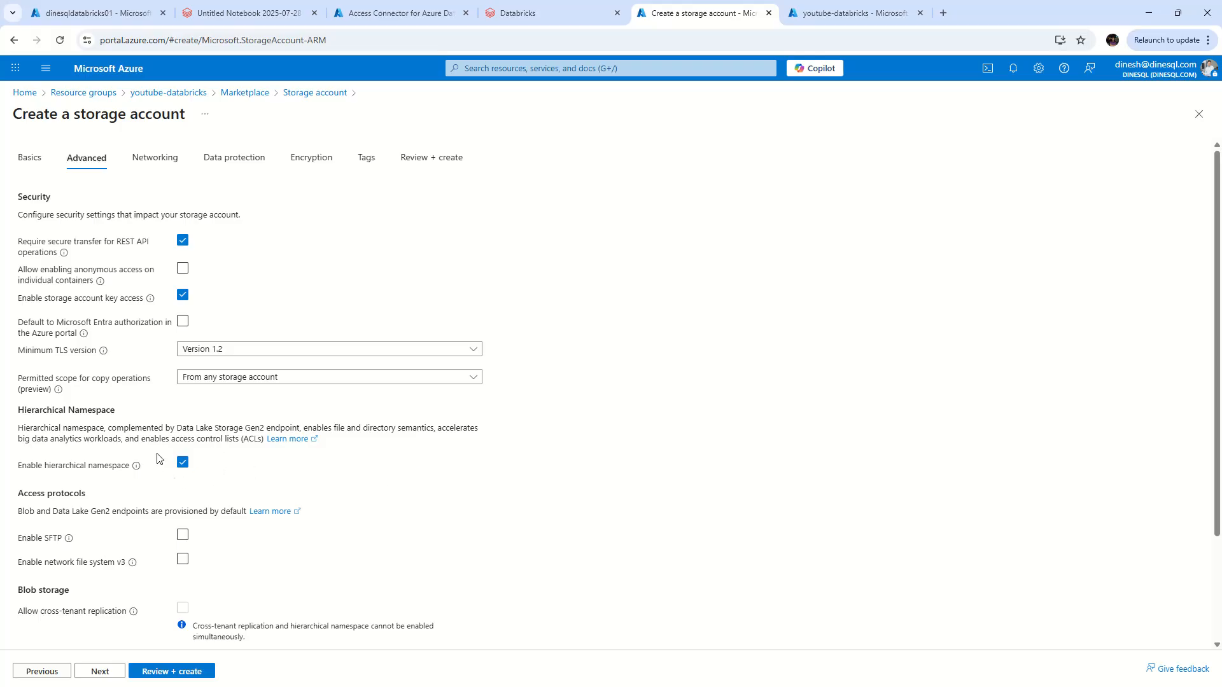
Review and create the dinesqladslfordatabricks storage account, and open the deployed resource.
click(178, 672)
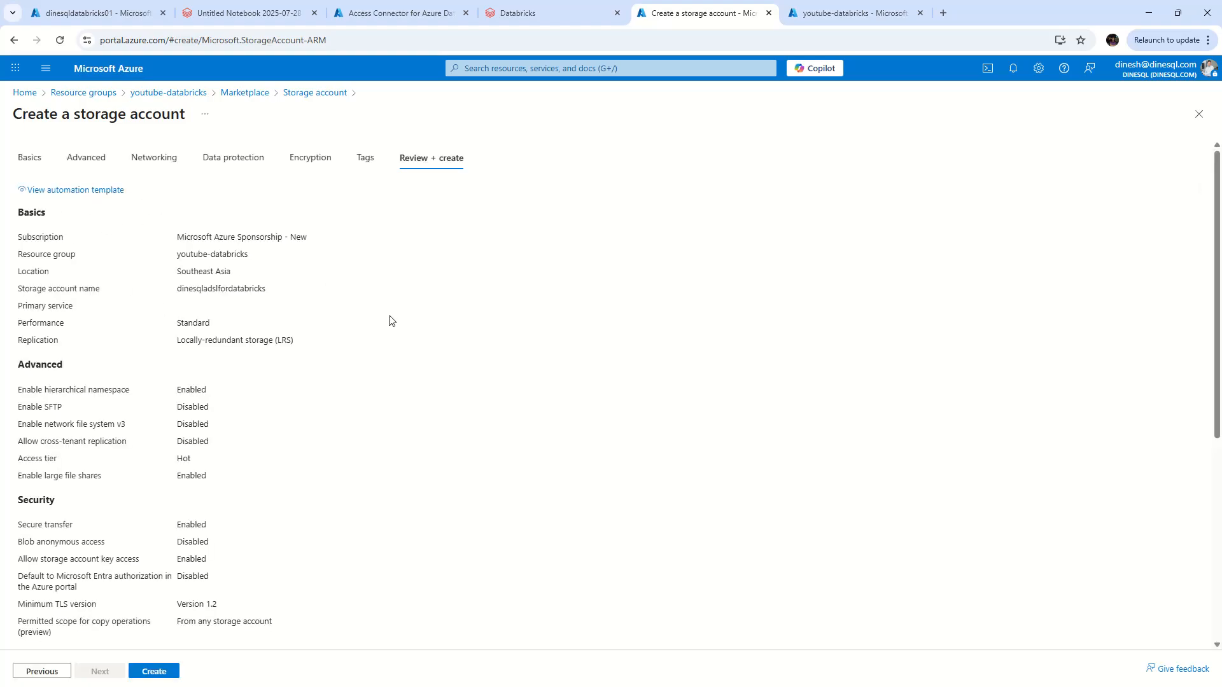
click(161, 671)
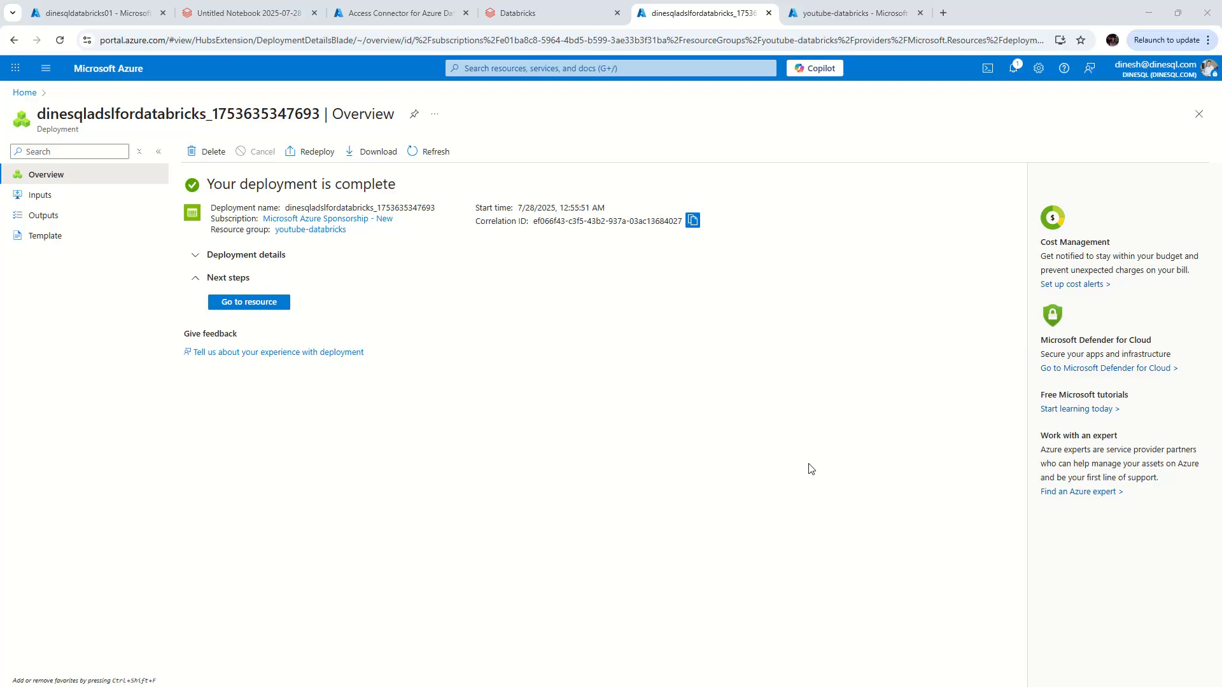
click(261, 306)
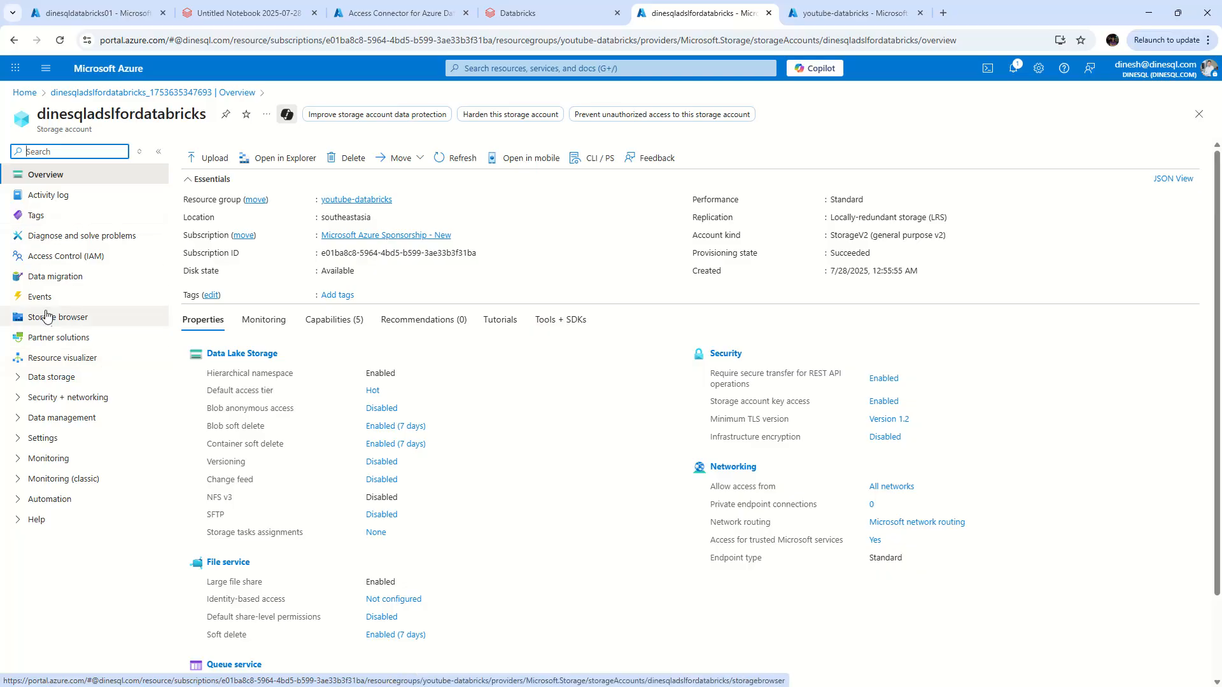
Create a container named metastore in the storage account.
click(70, 378)
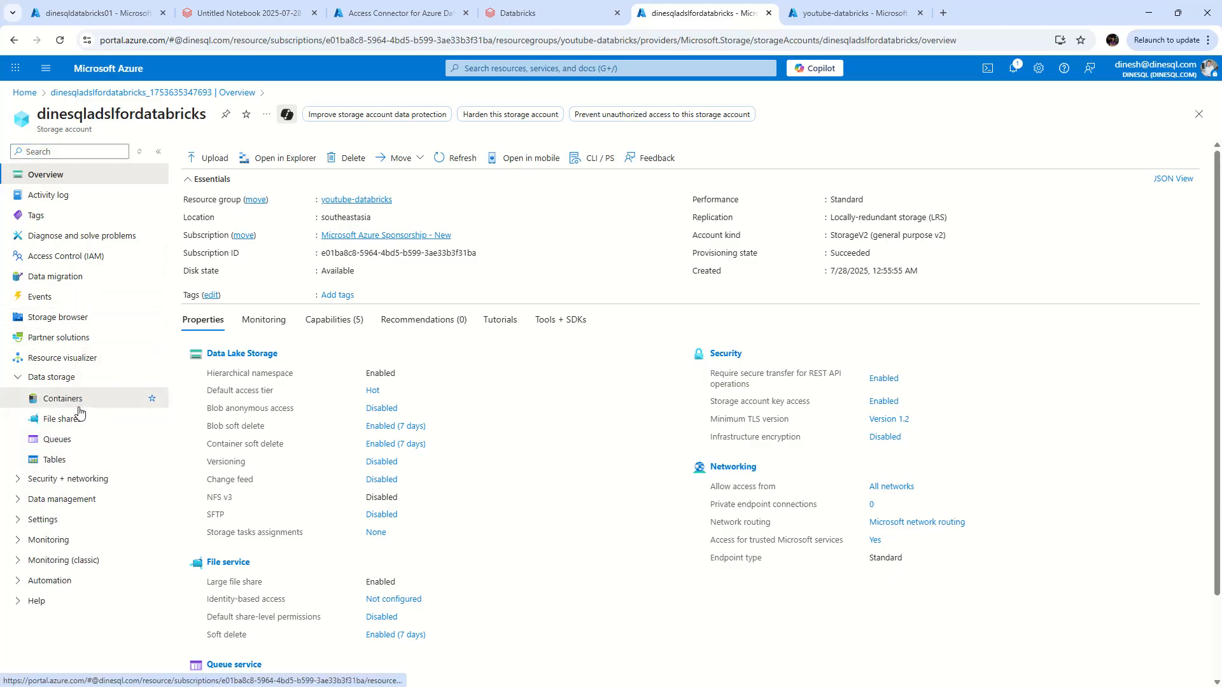
click(78, 407)
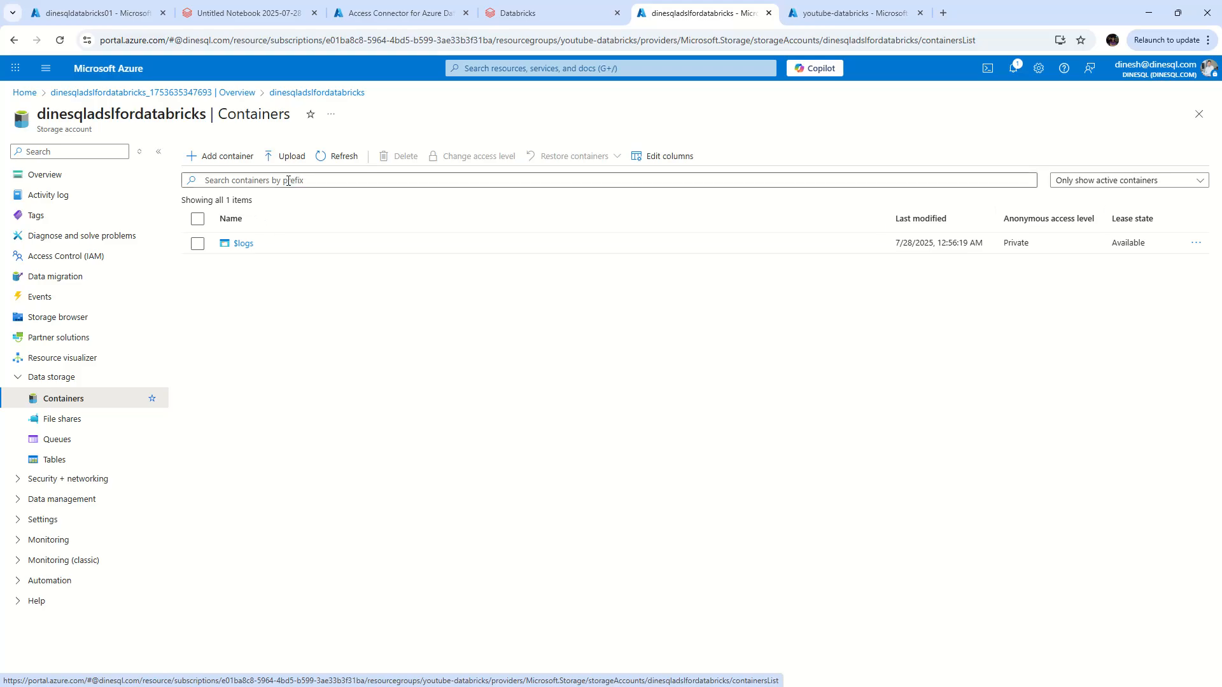
click(223, 156)
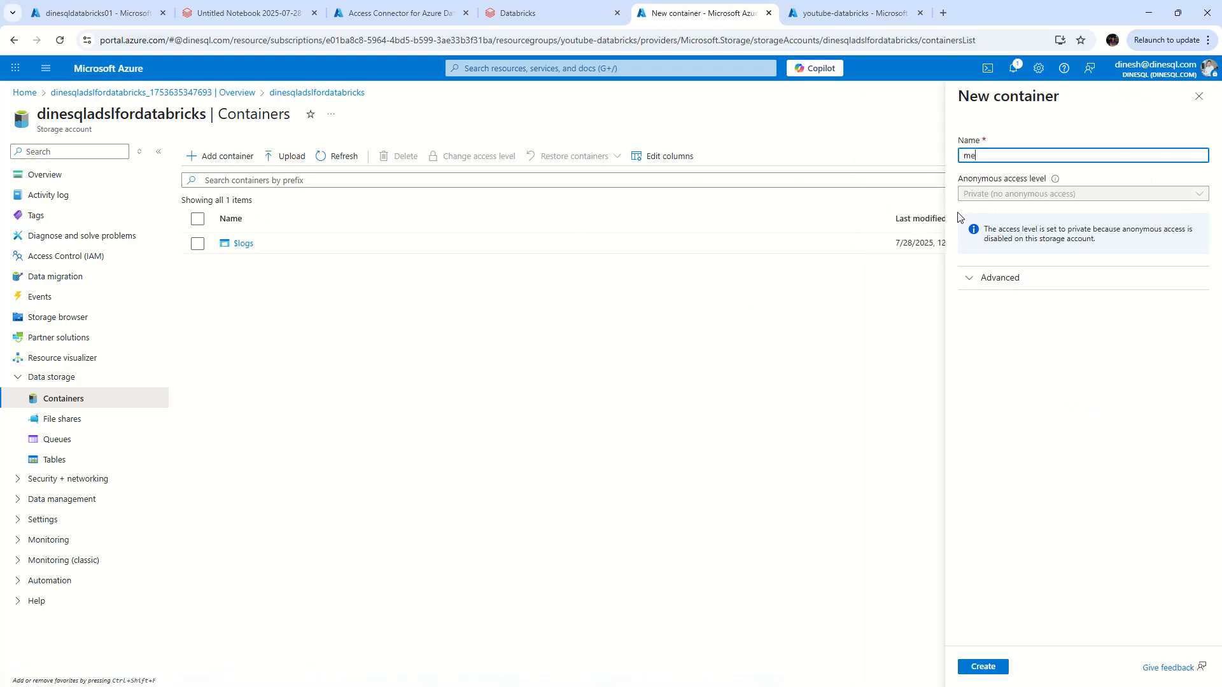
text(metastore)
click(985, 670)
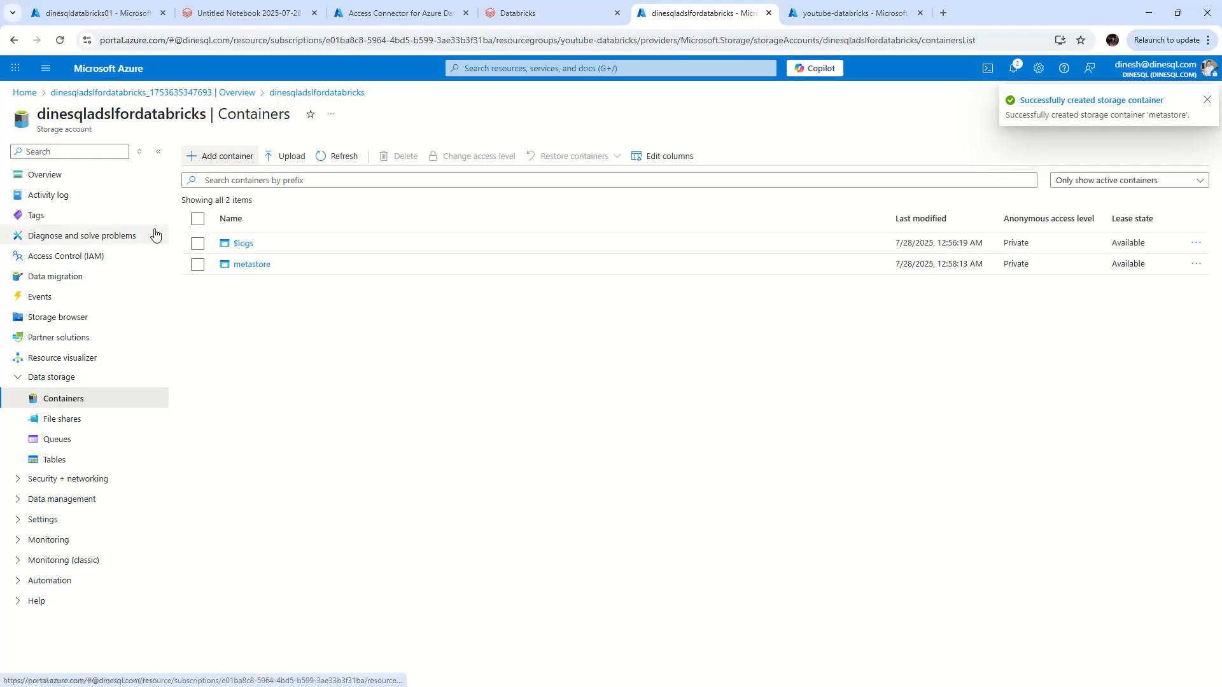
Start a role assignment in the storage account's access control and choose the Storage Blob Data Contributor role.
click(73, 258)
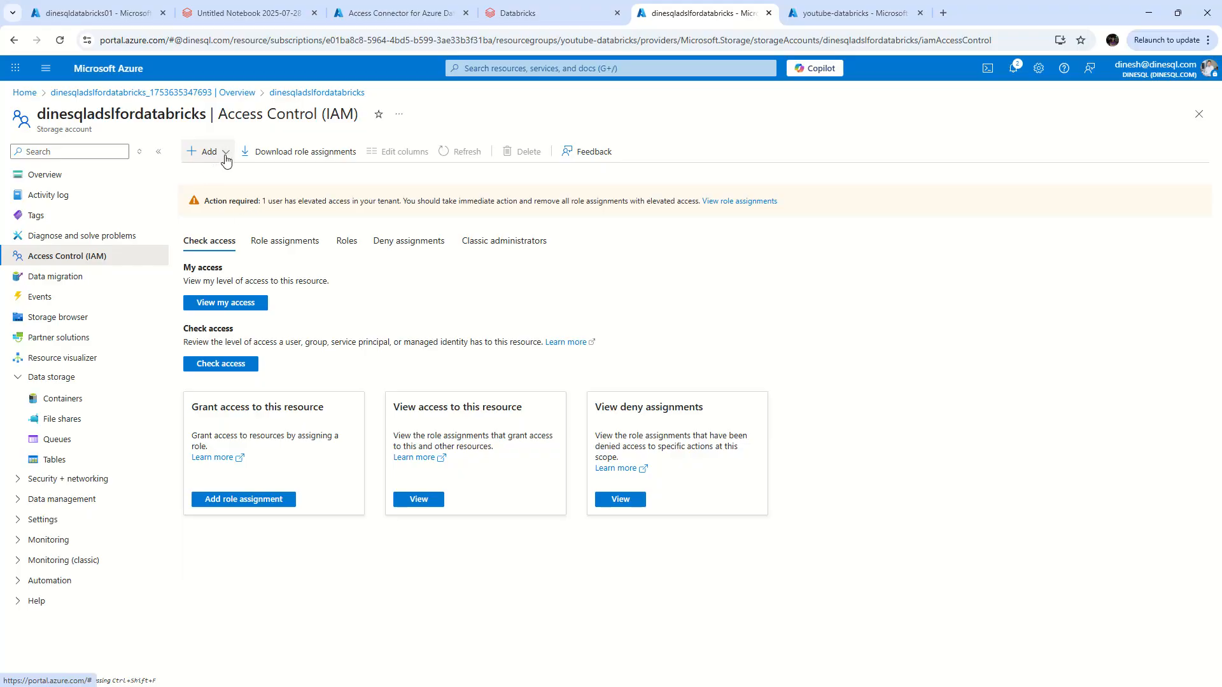
click(205, 152)
click(226, 174)
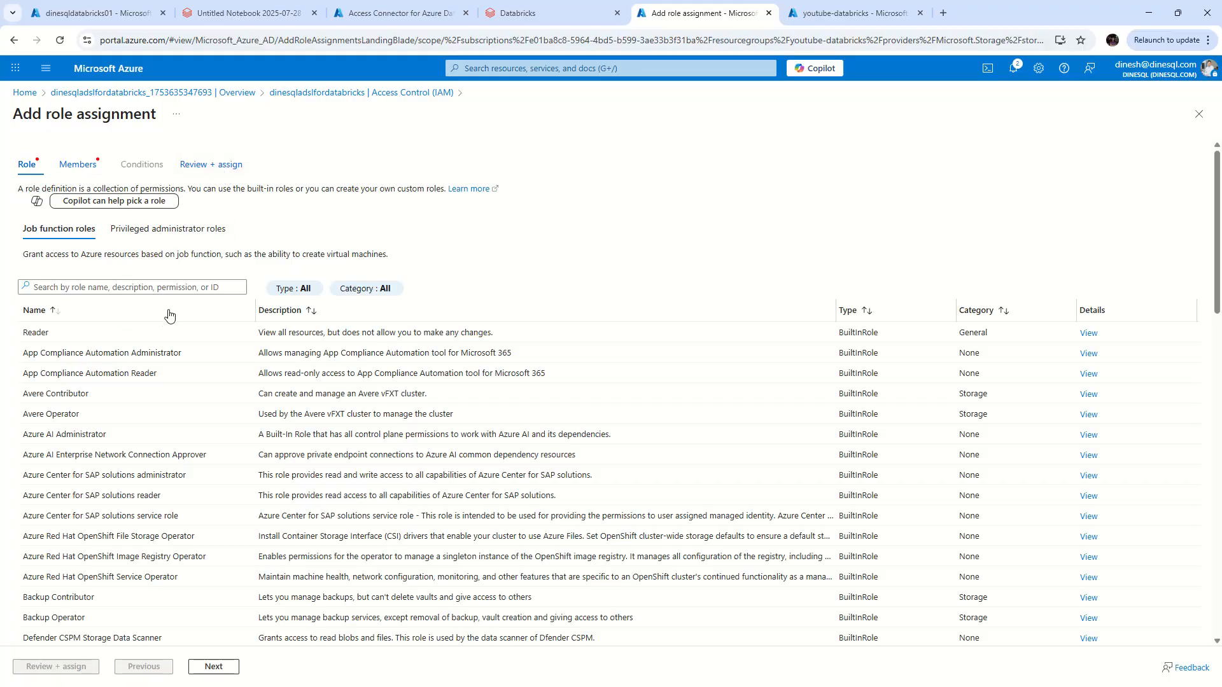
click(177, 287)
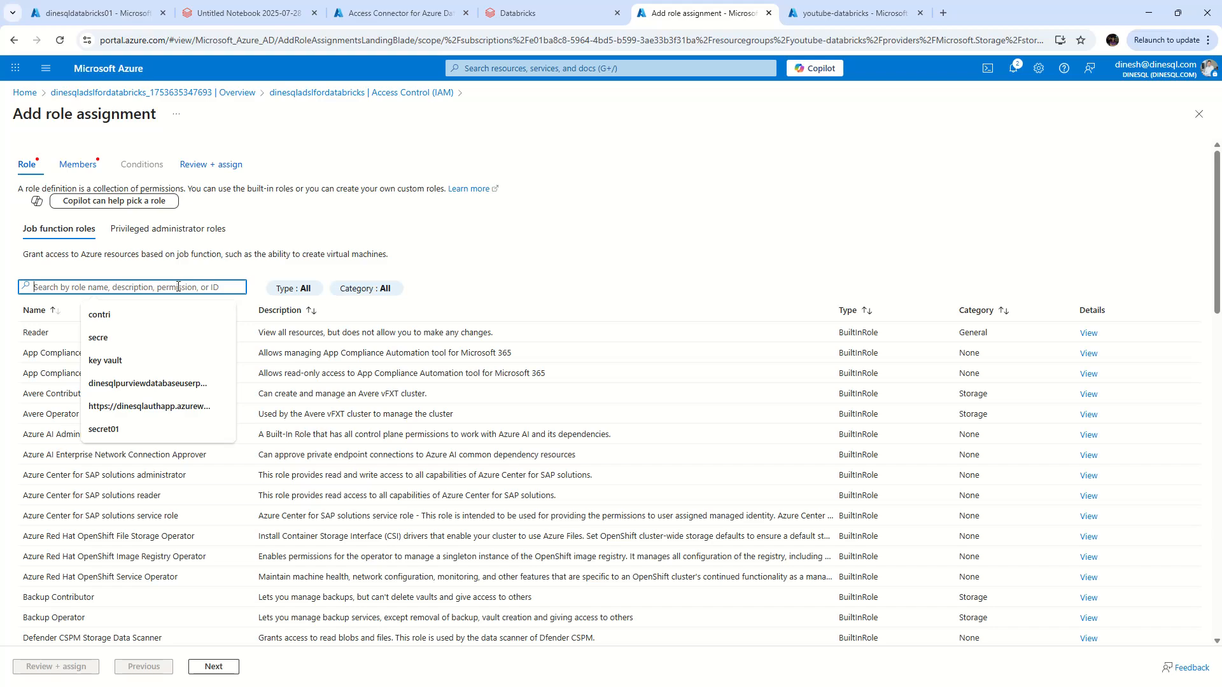
text(blob)
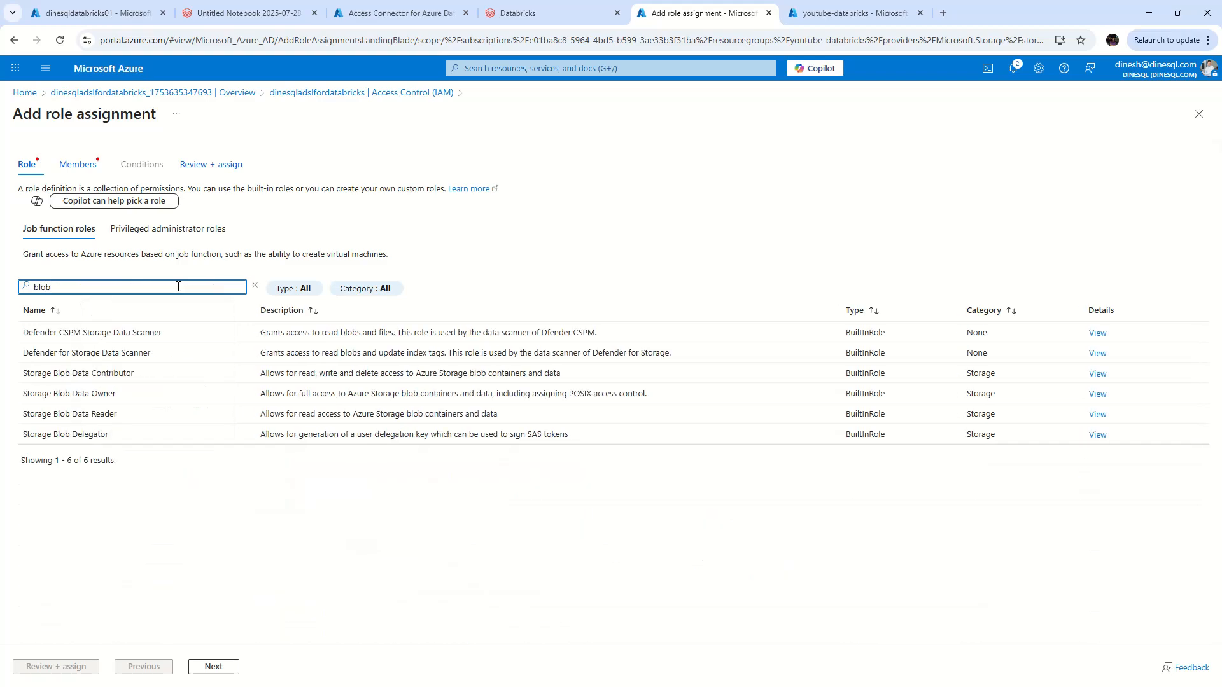
click(145, 378)
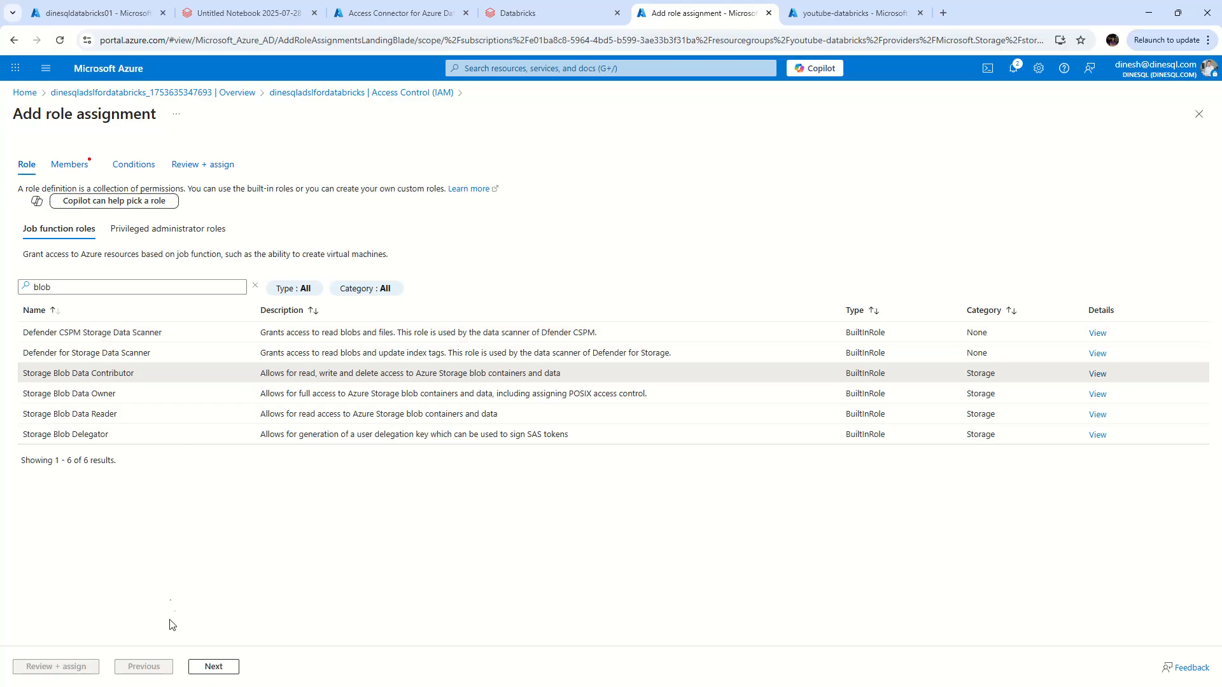
click(215, 667)
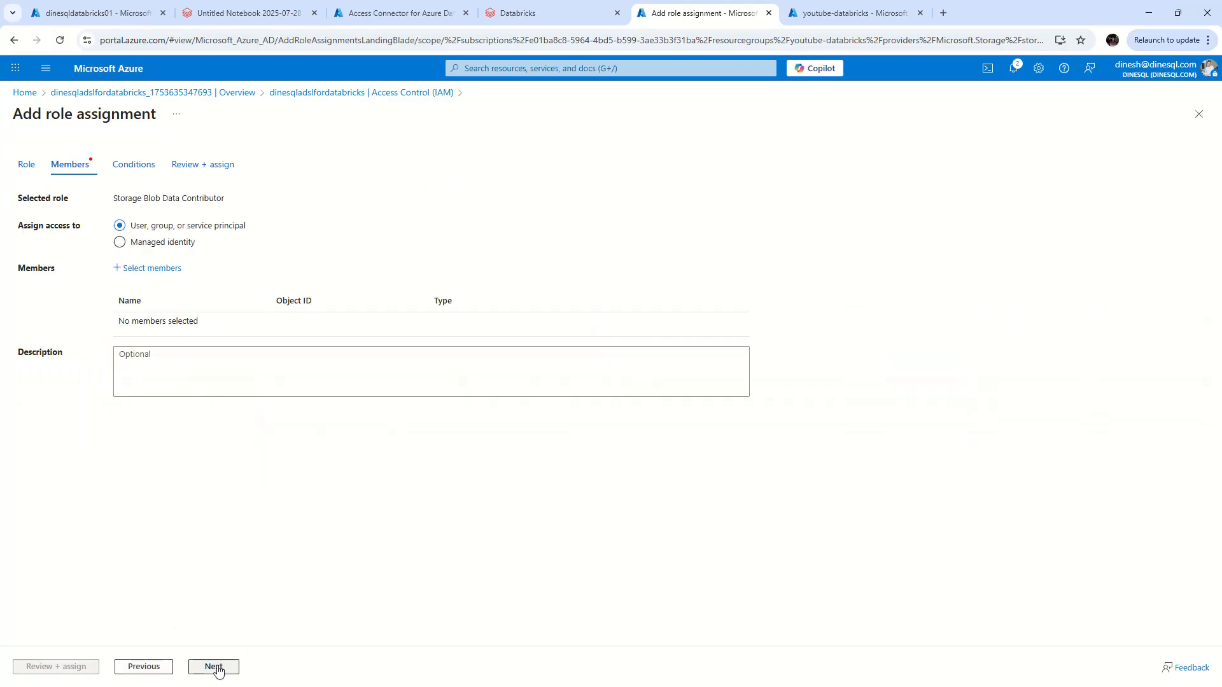
Assign access to a managed identity and add the Access Connector for Azure Databricks unity-catalog-access-connector as the member.
click(153, 249)
click(164, 270)
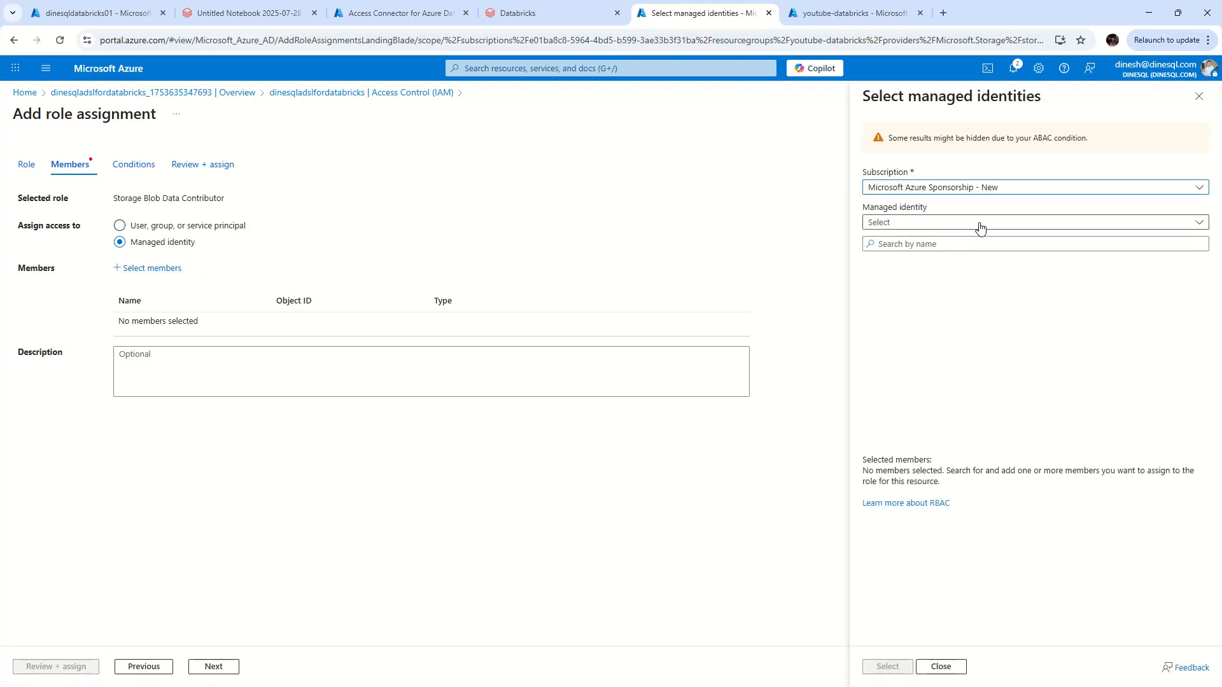
click(984, 224)
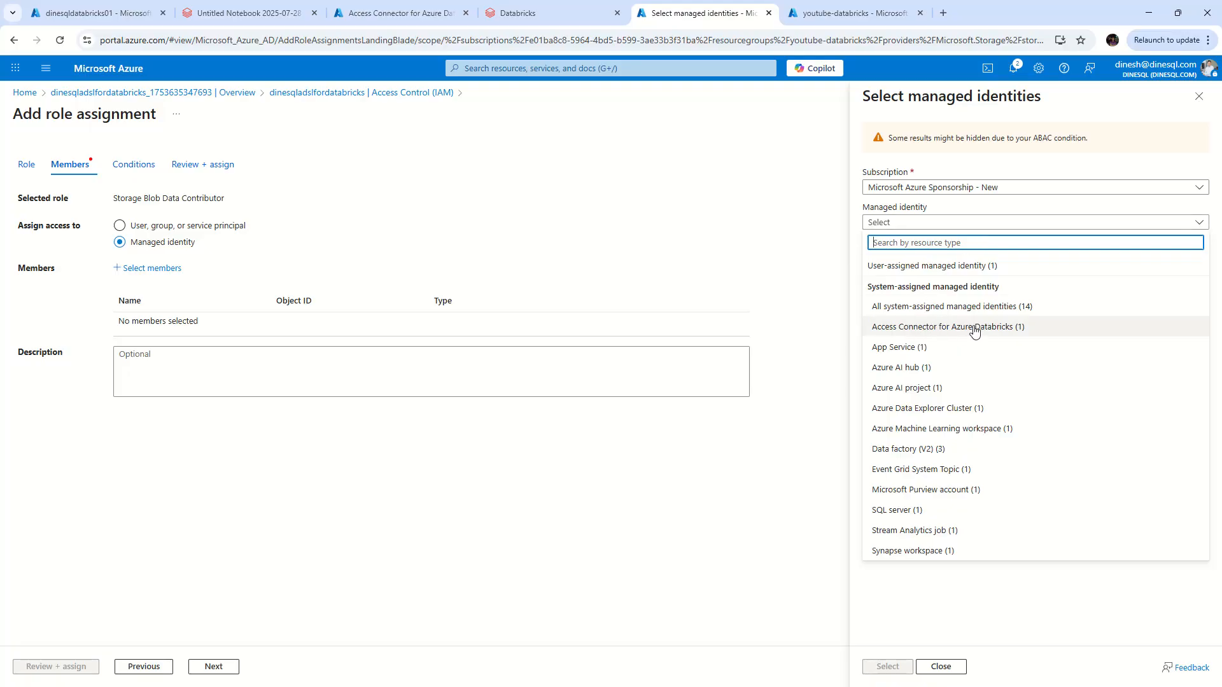
click(1015, 331)
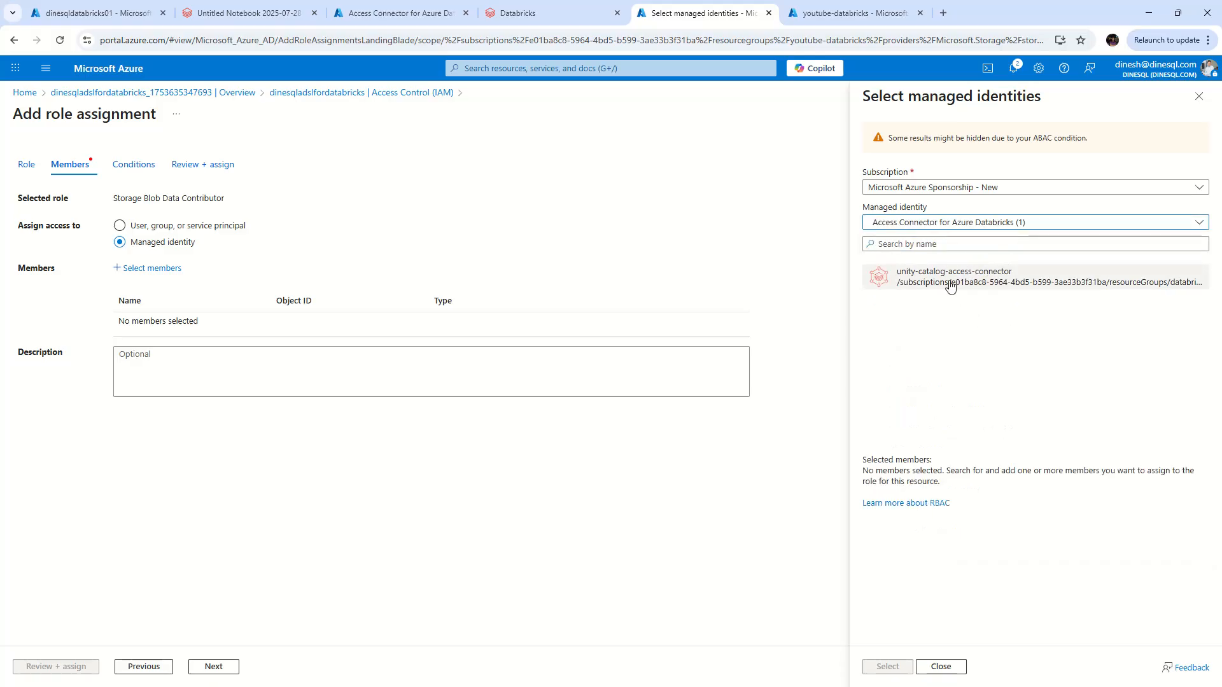
click(977, 277)
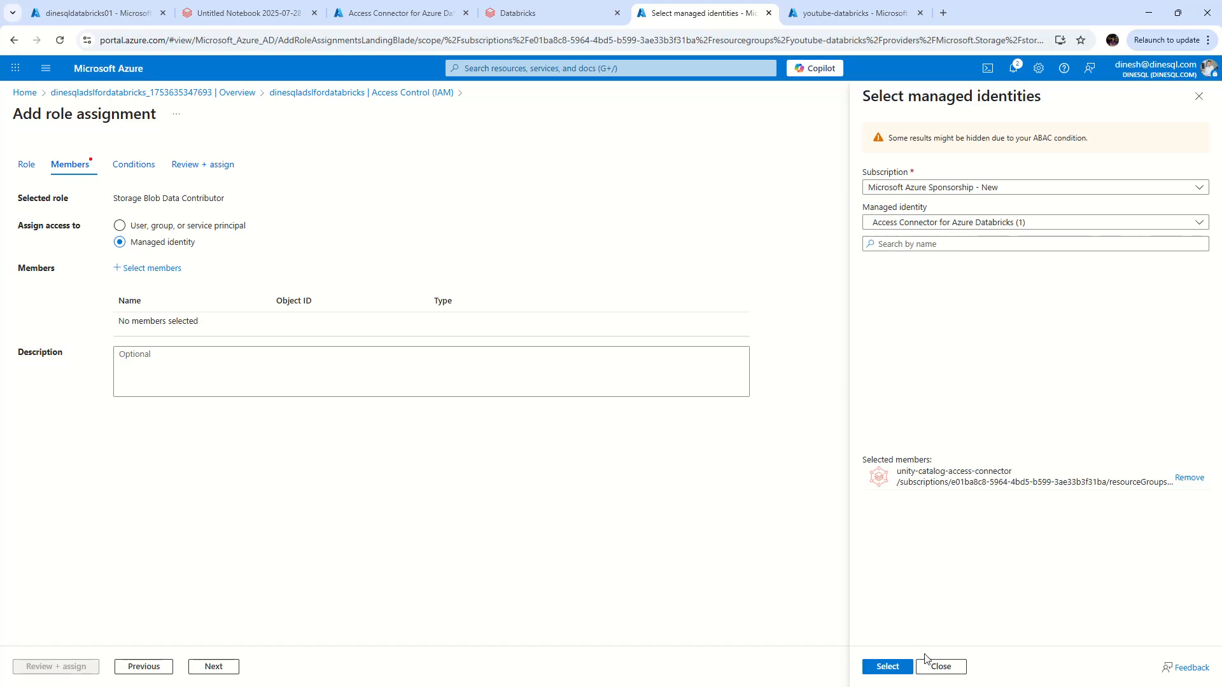
click(888, 668)
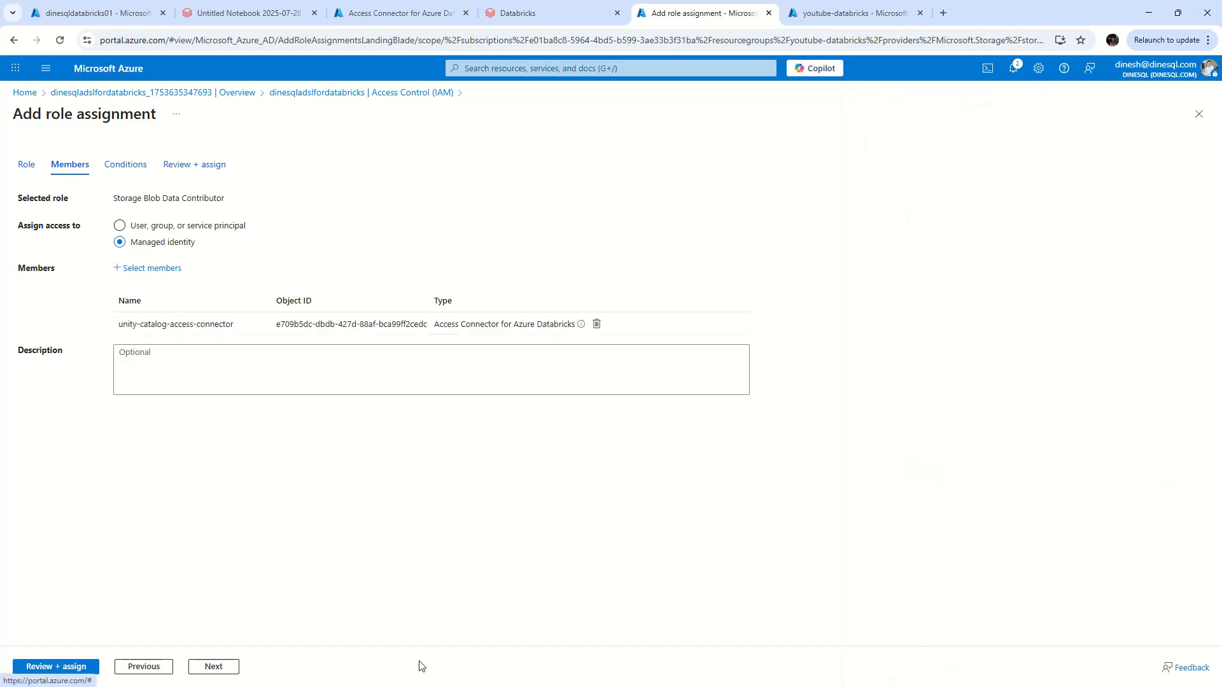
Review and submit the role assignment, and check the storage account's list of role assignments.
click(58, 667)
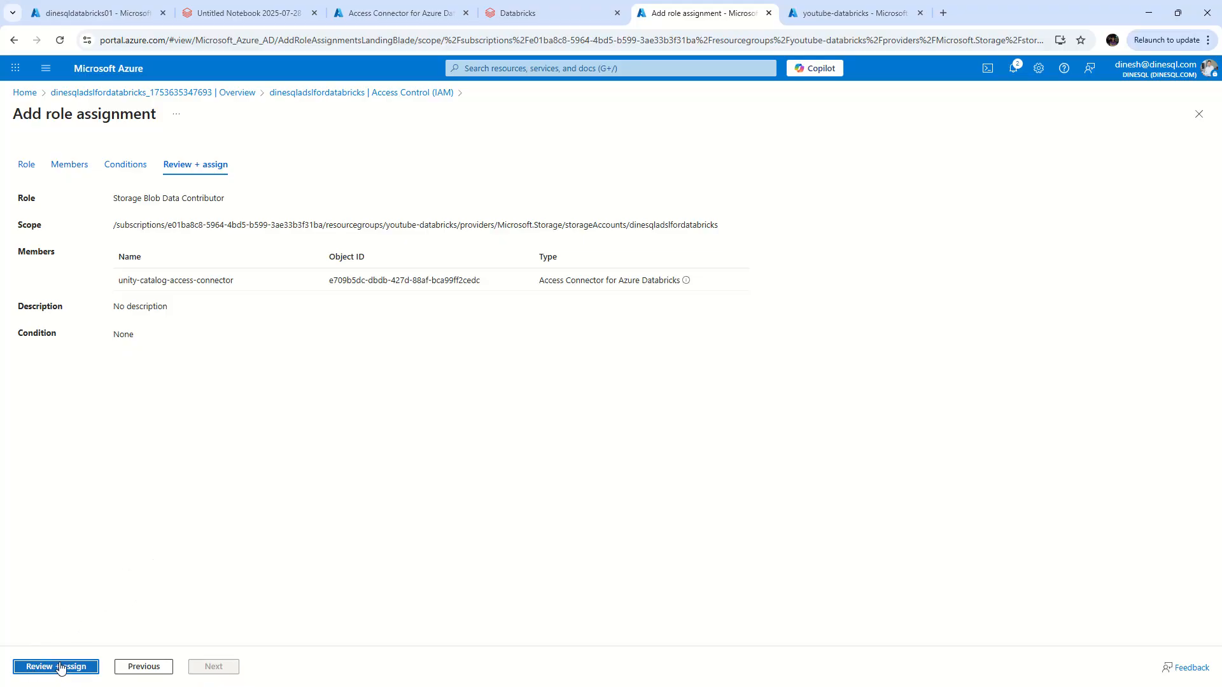
click(60, 666)
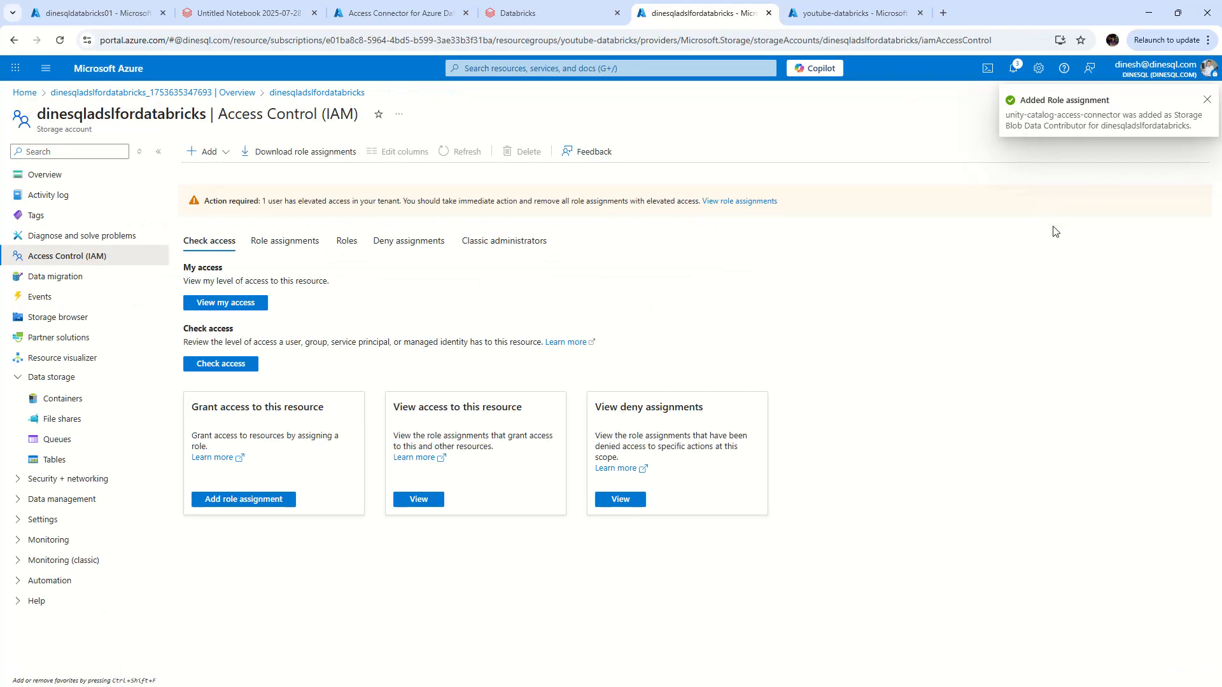
click(304, 252)
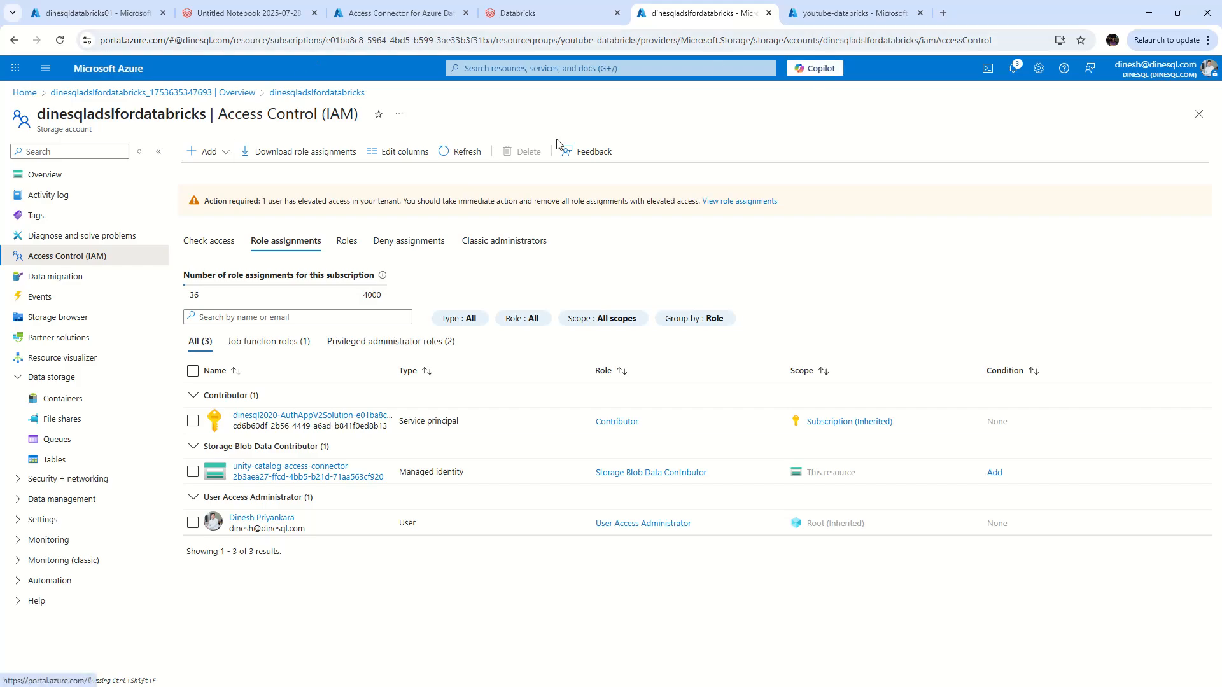
click(67, 519)
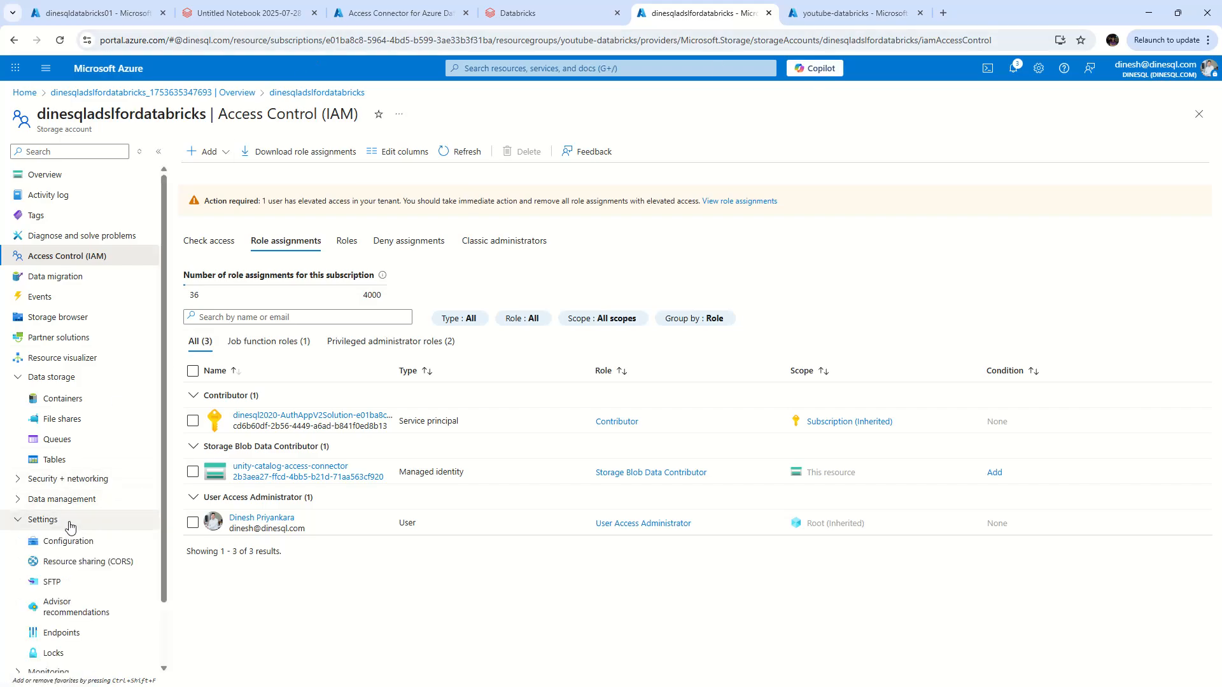
click(89, 627)
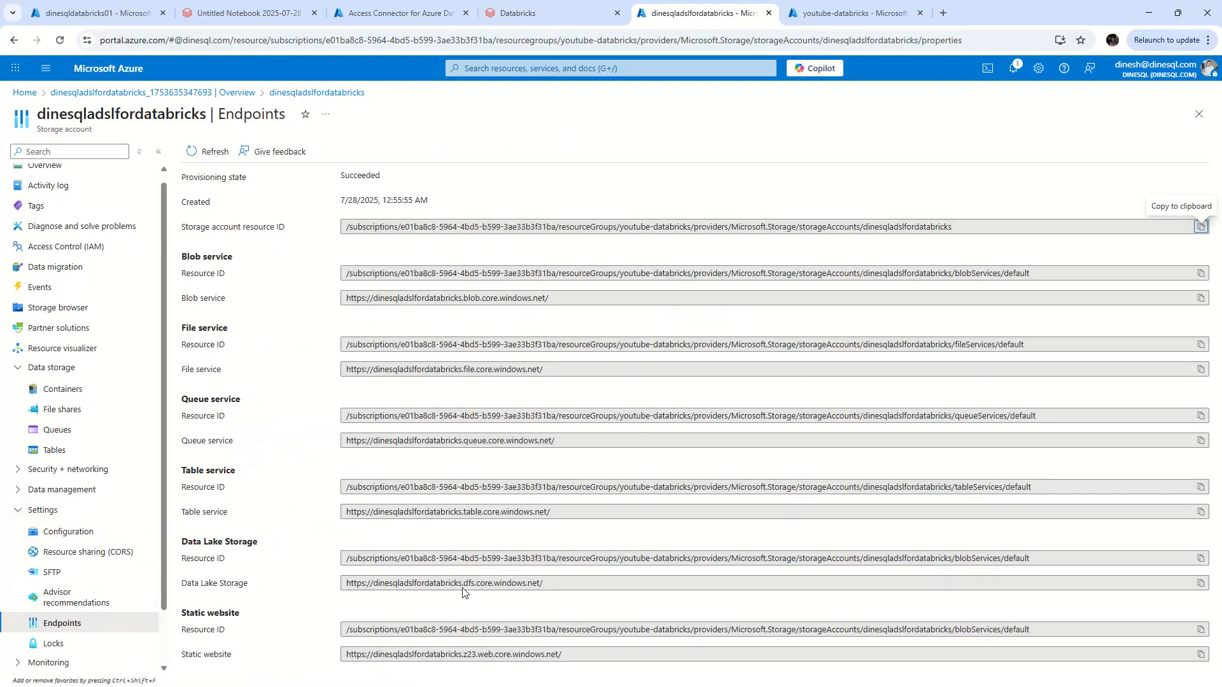
drag(543, 584, 338, 579)
key(ctrl+c)
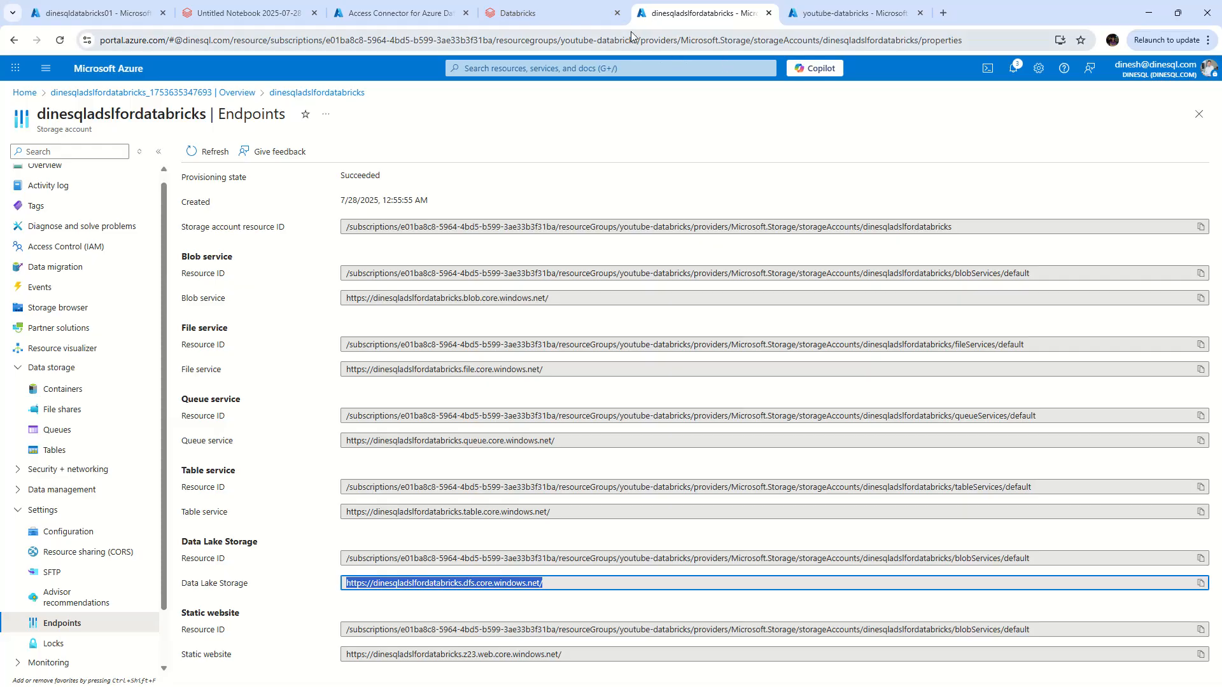
Switch to the Databricks account console and reopen the metastore creation form from the catalog page.
click(515, 11)
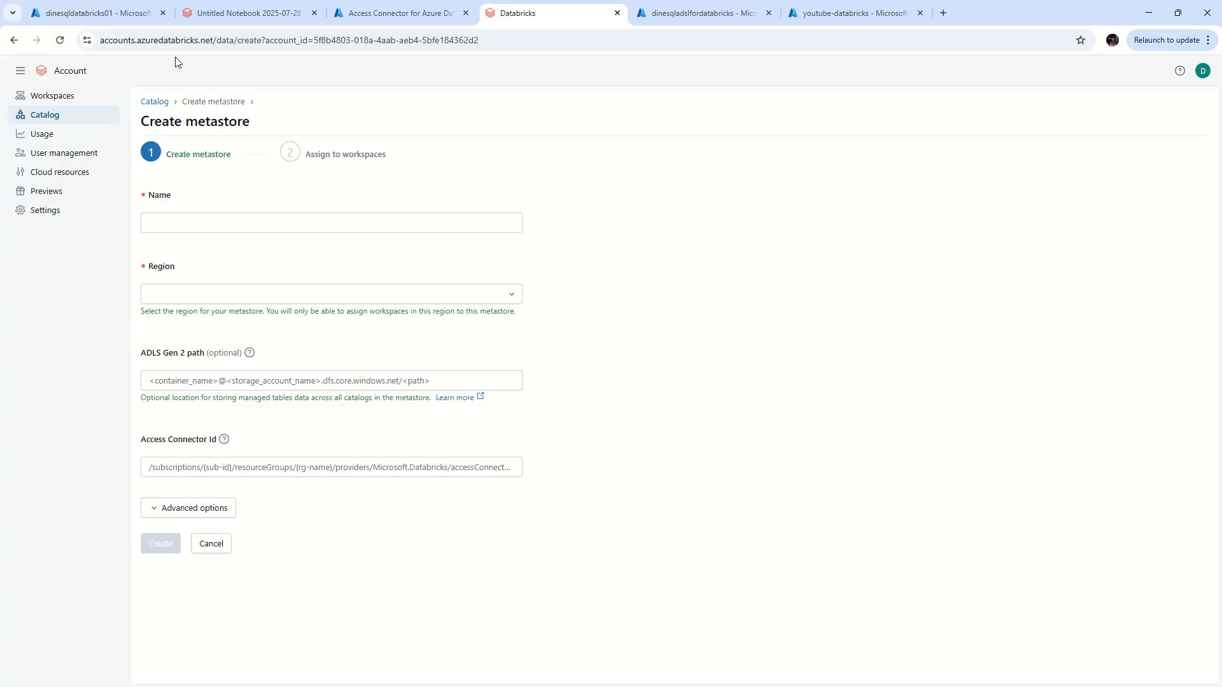
click(64, 114)
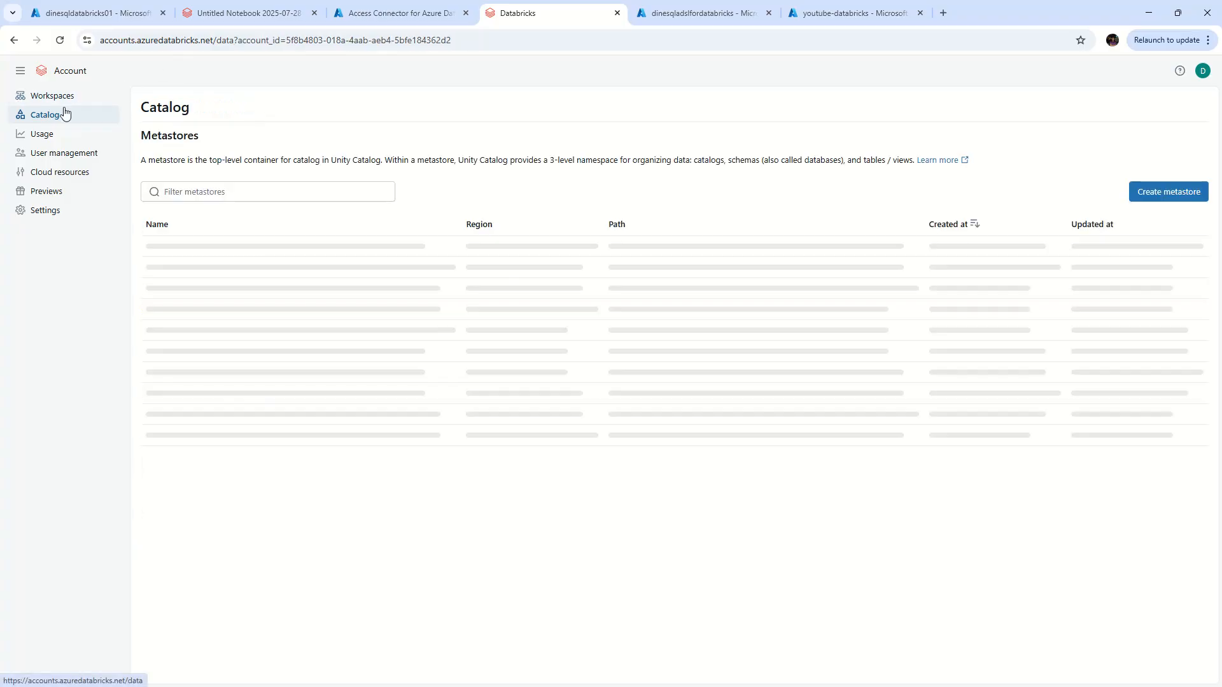
click(1174, 192)
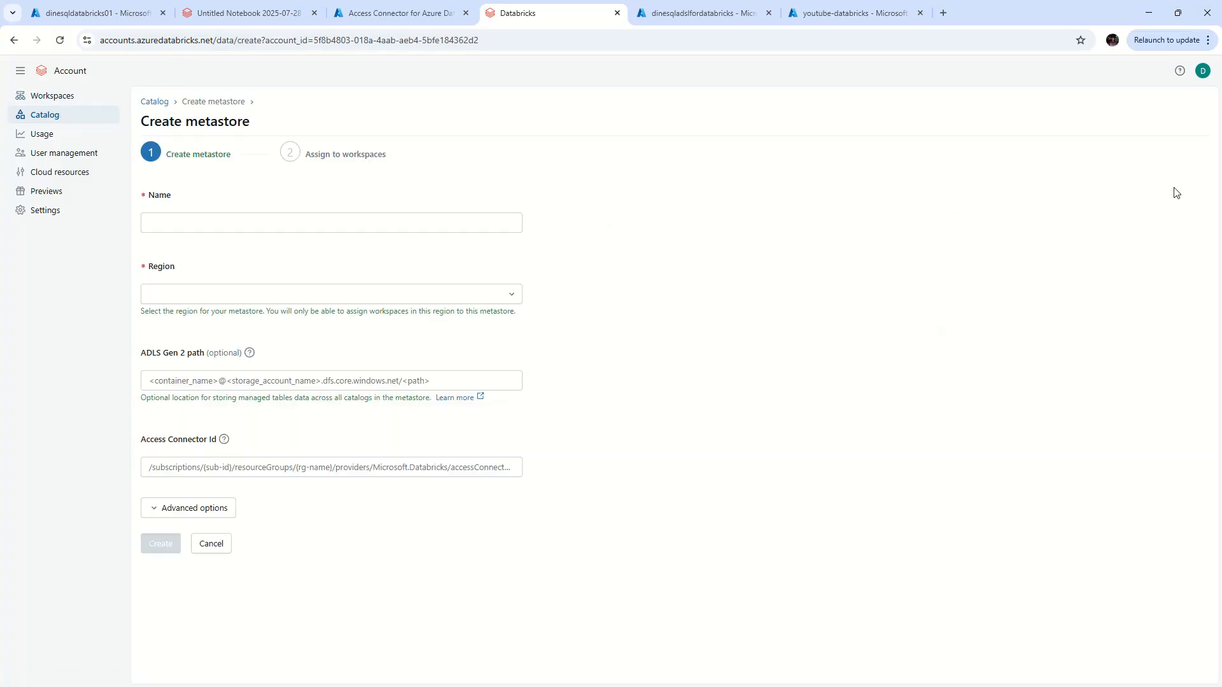
Name the new metastore metastore-southeastasia.
click(420, 229)
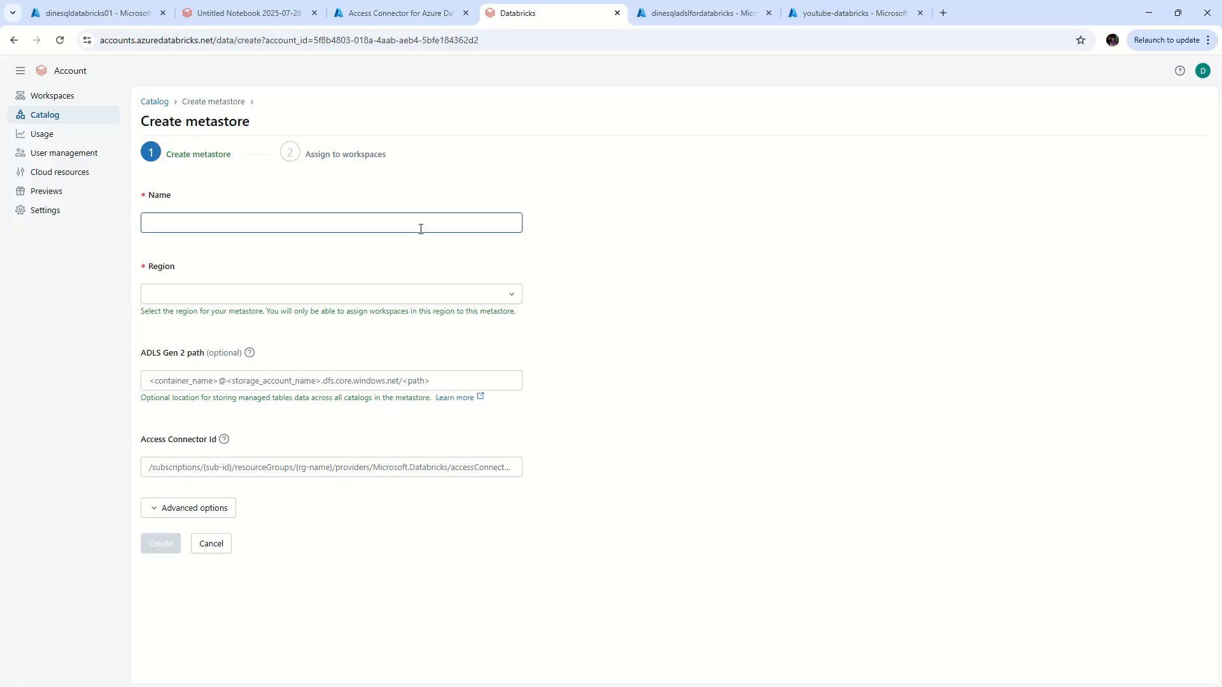
click(429, 222)
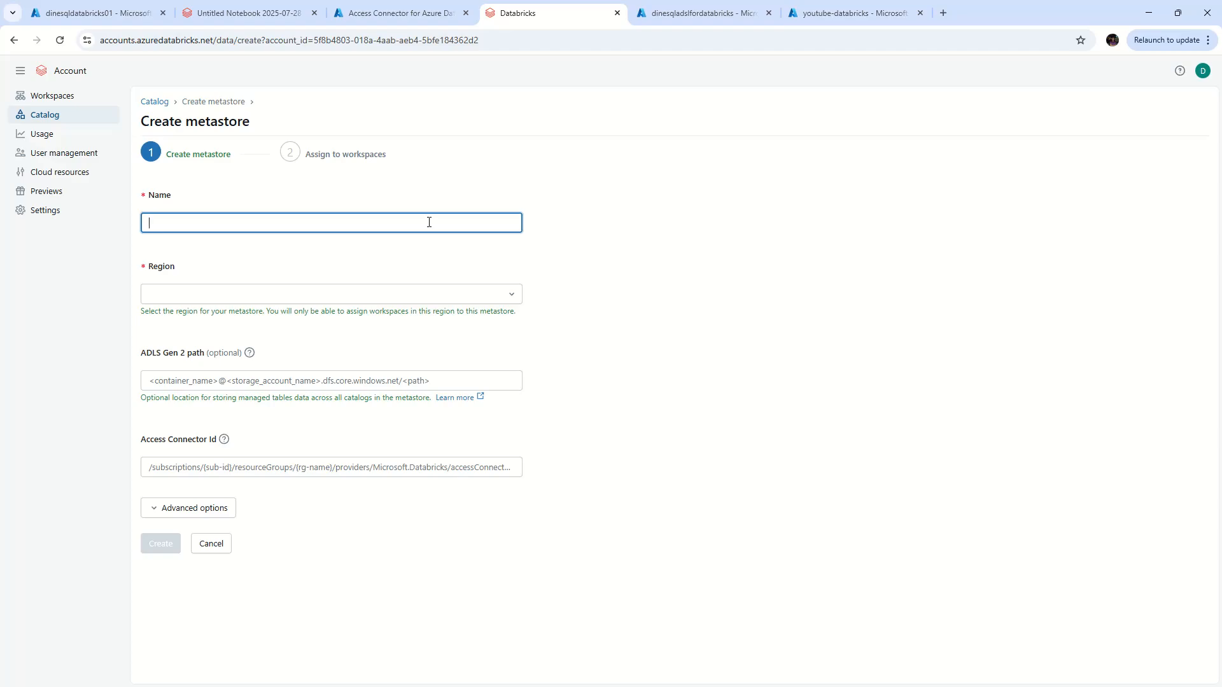
key(alt+Tab)
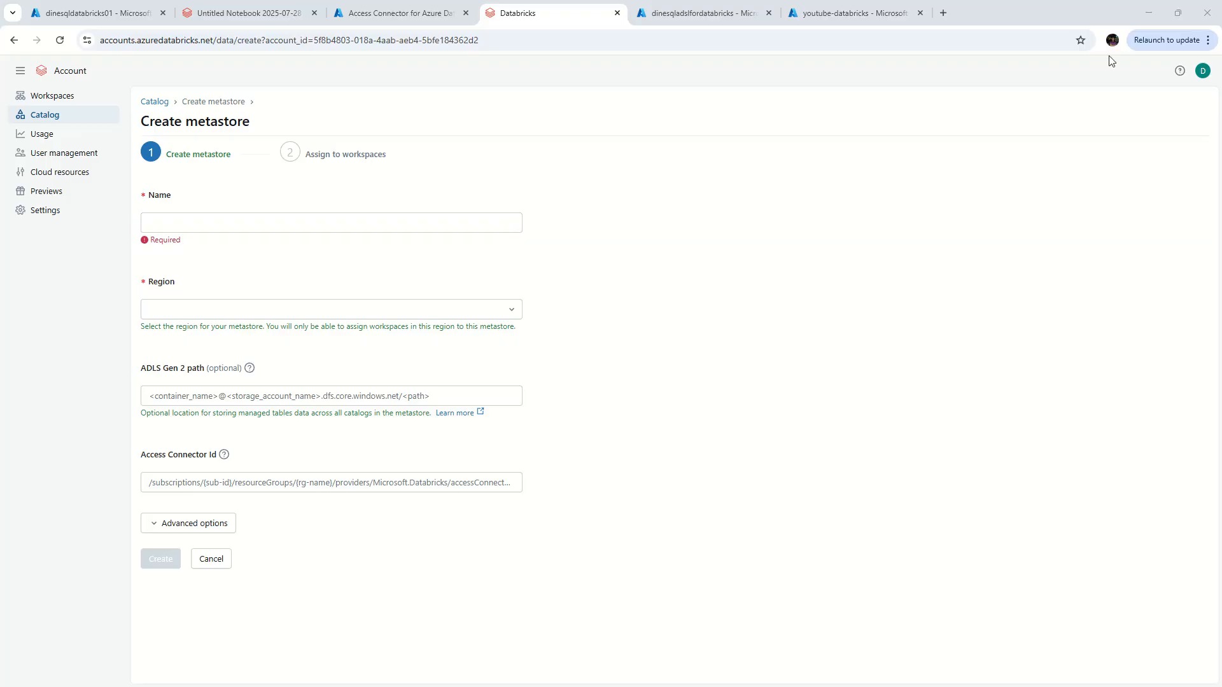
key(alt+Tab)
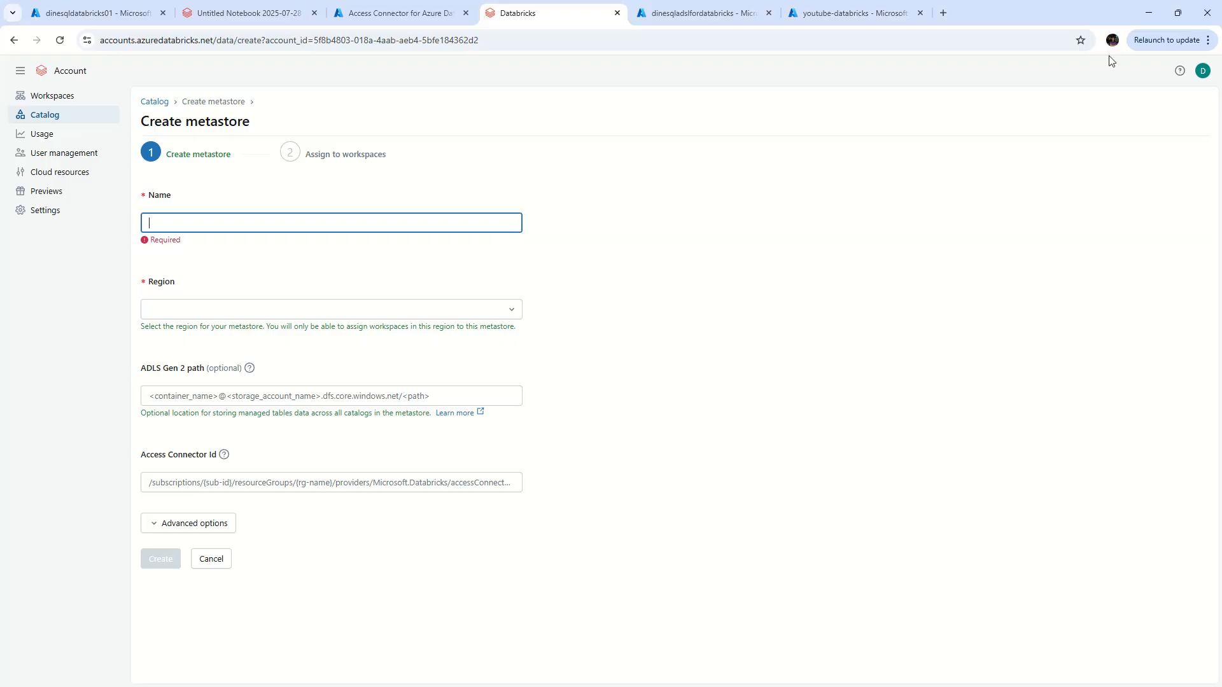
text(metastore)
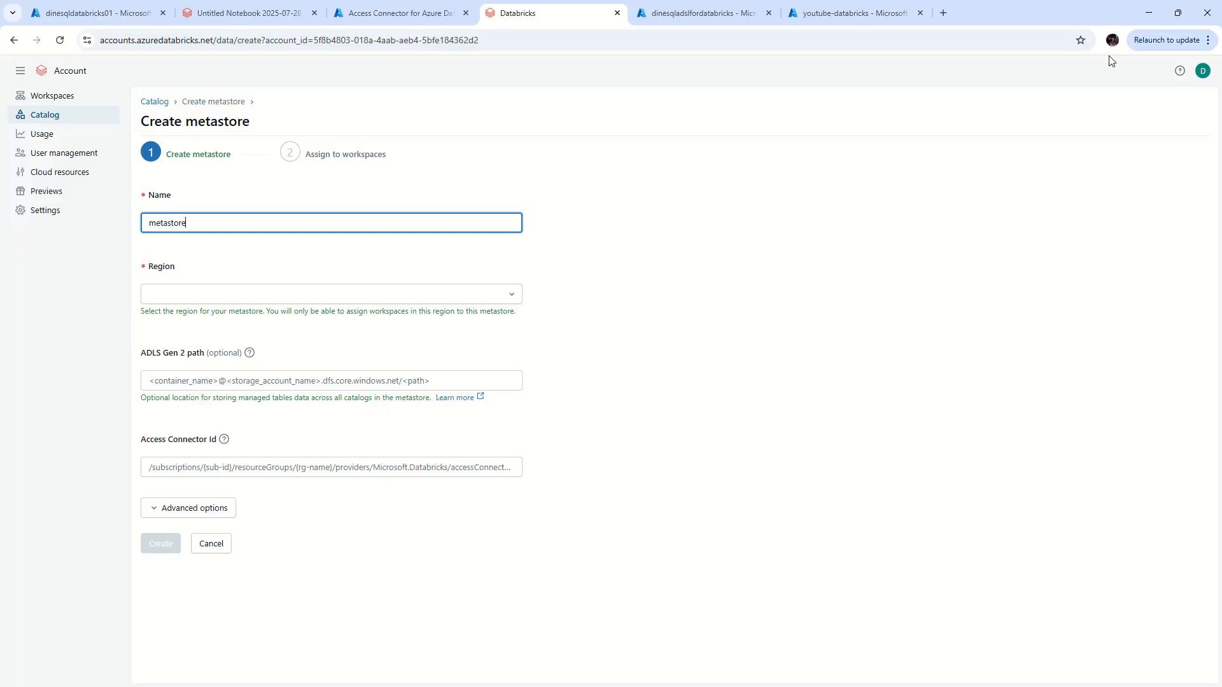
text(-southeastasia)
click(830, 370)
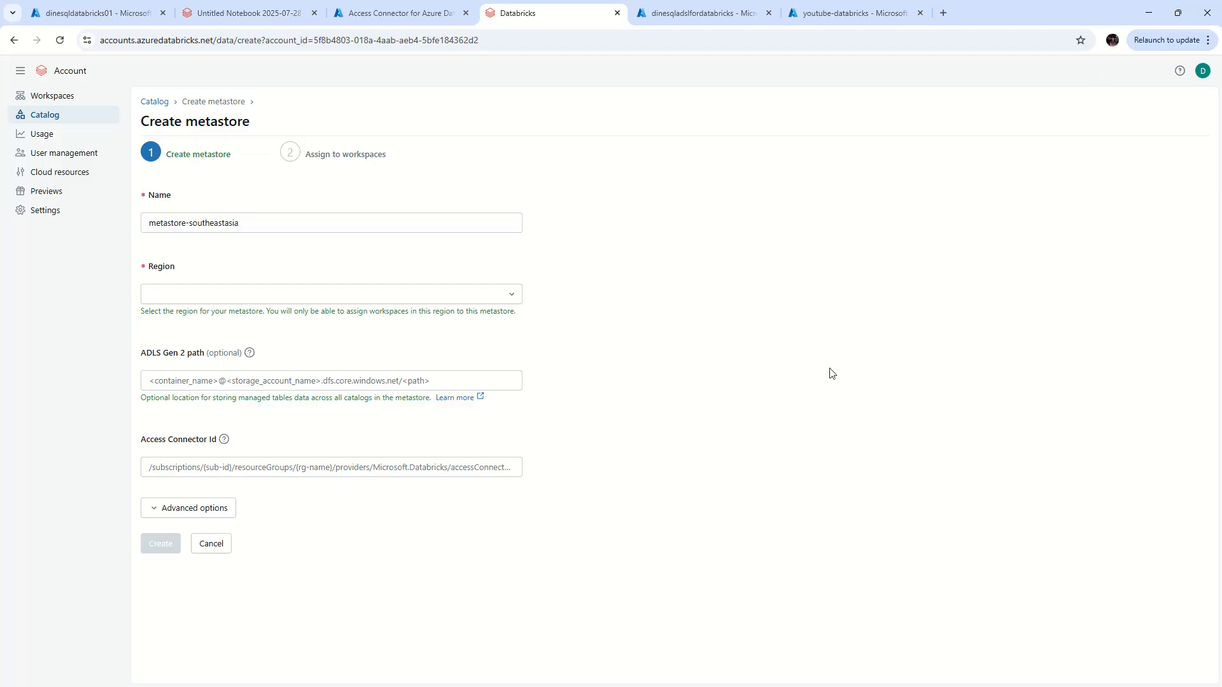
Set the new metastore's region to southeastasia.
click(514, 299)
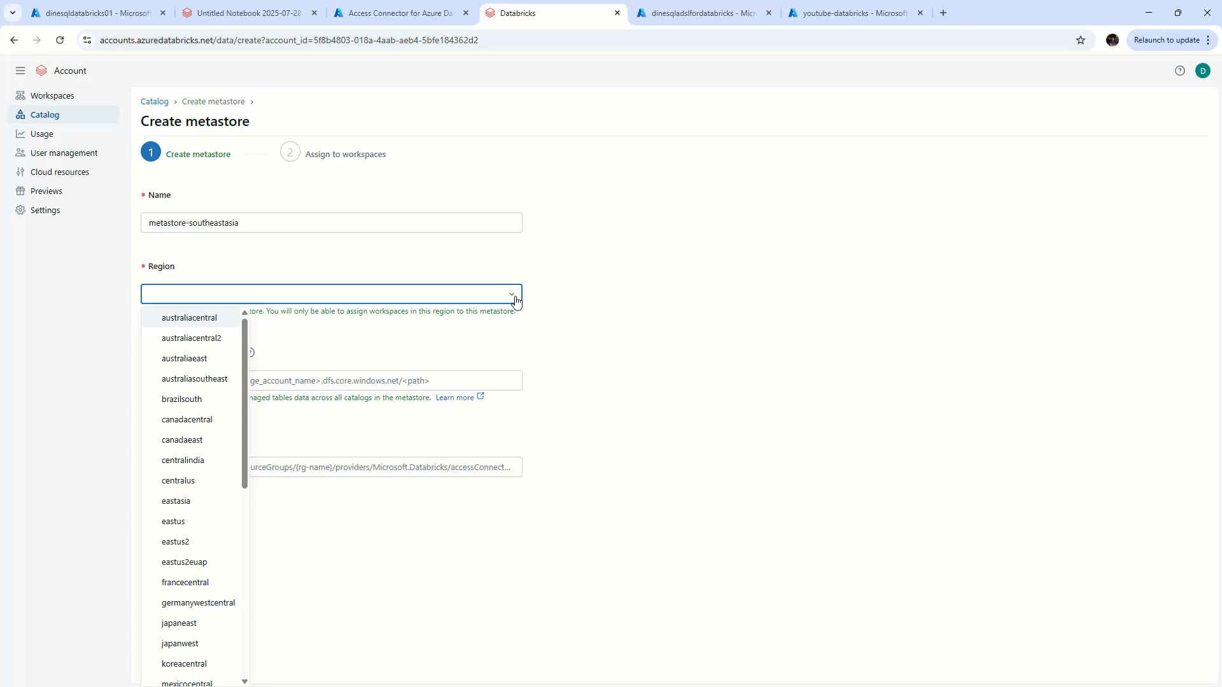
scroll(202, 627, down, 5)
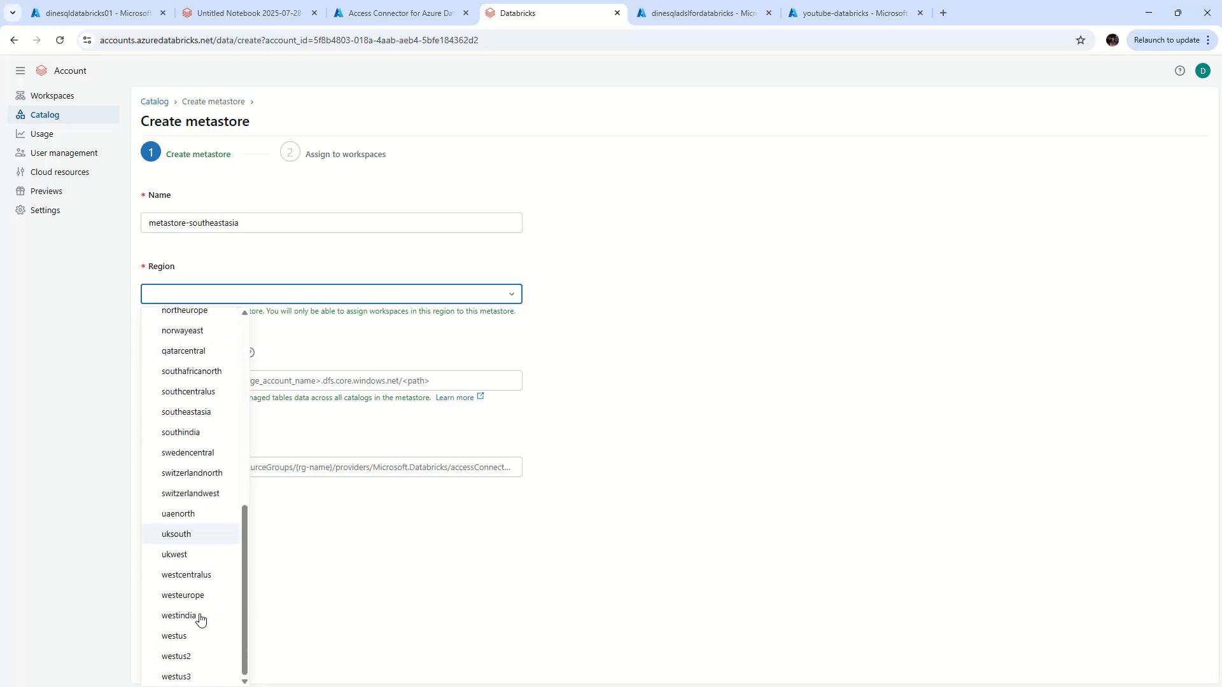
click(205, 414)
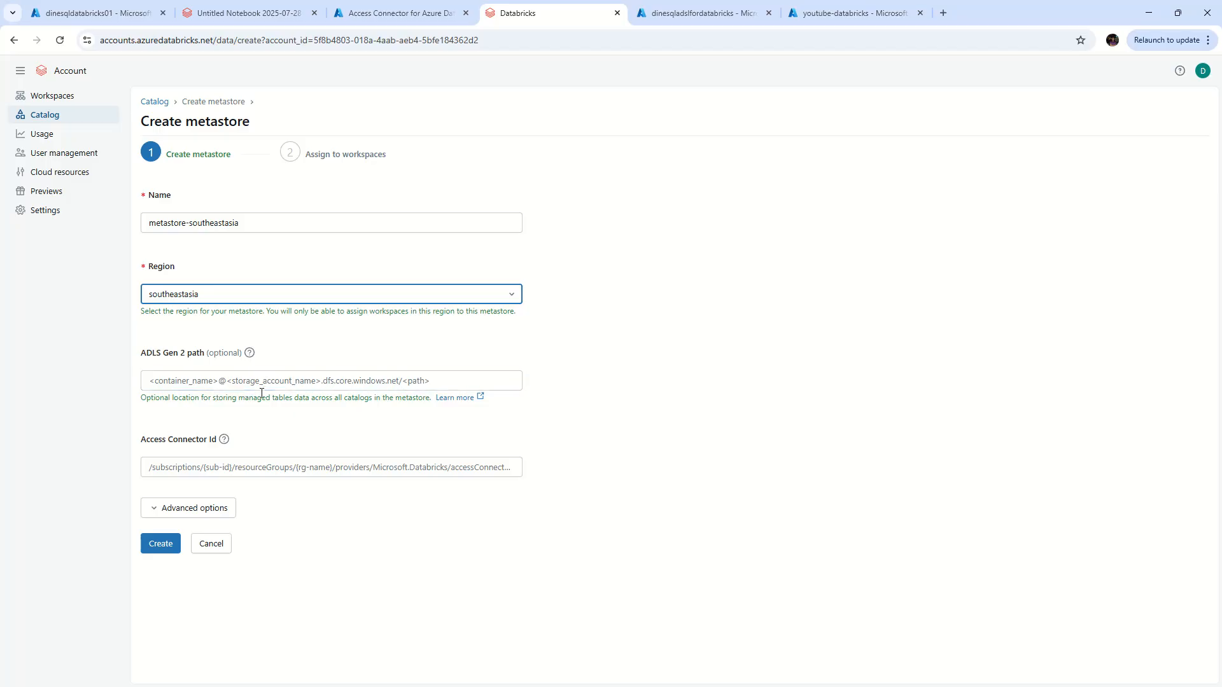
click(193, 379)
text(metas)
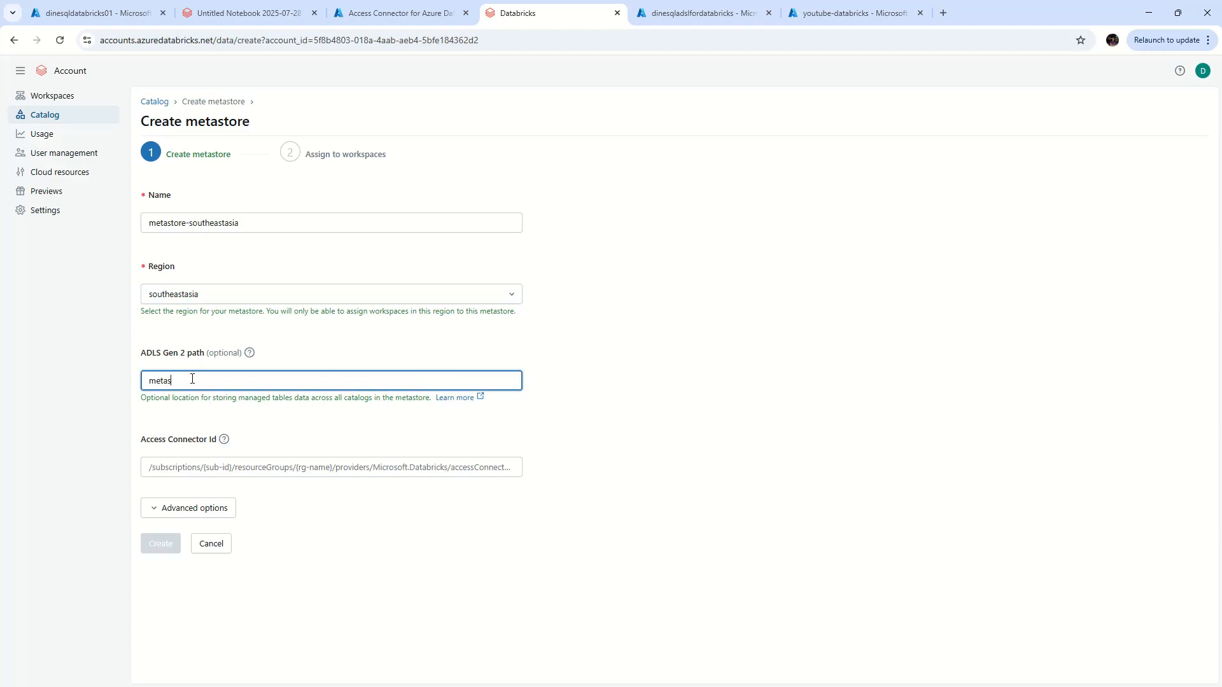
text(tore@)
key(ctrl+v)
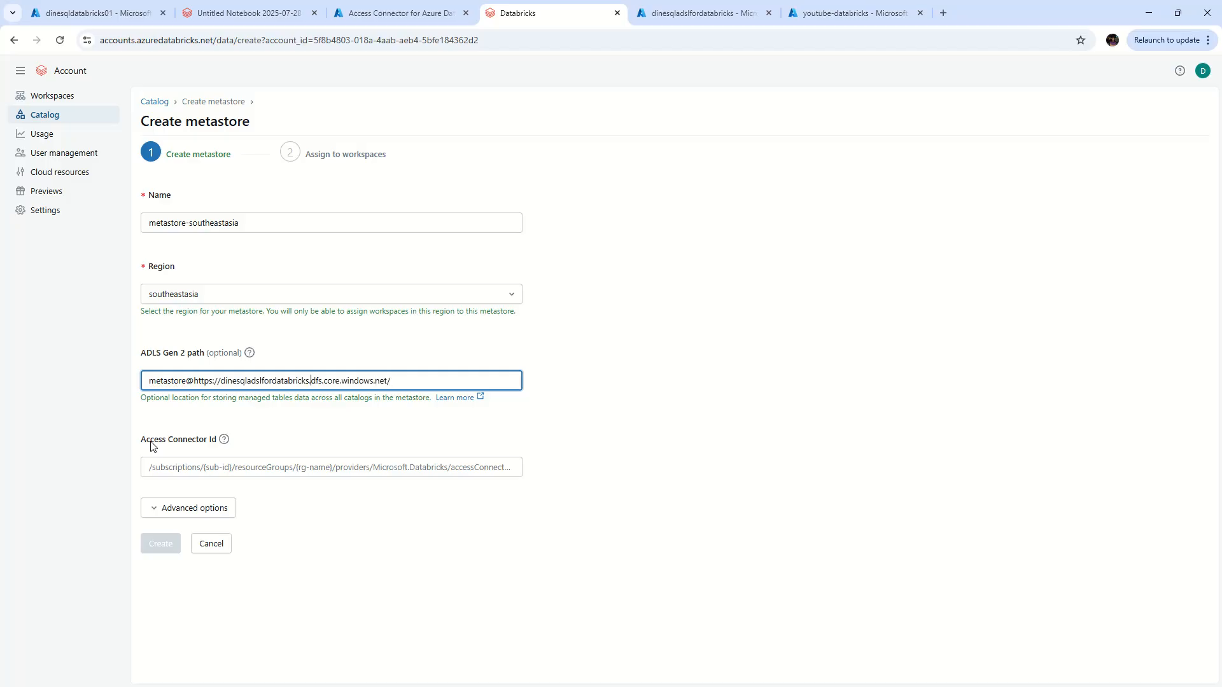
key(shift+Left)
key(shift+Left)
key(shift+Left)
key(shift+Left)
key(shift+Left)
key(shift+Left)
key(shift+Left)
key(shift+Left)
key(BackSpace)
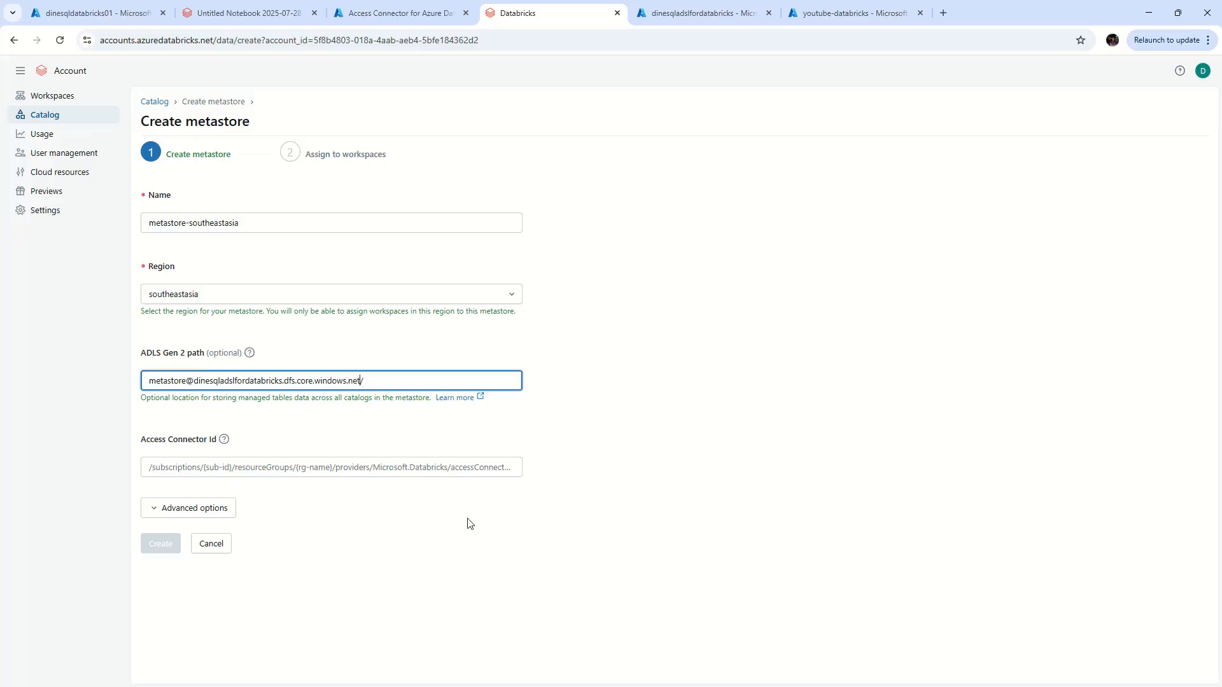
Switch to the Azure portal and copy the resource ID of unity-catalog-access-connector for the Access Connector Id.
click(263, 470)
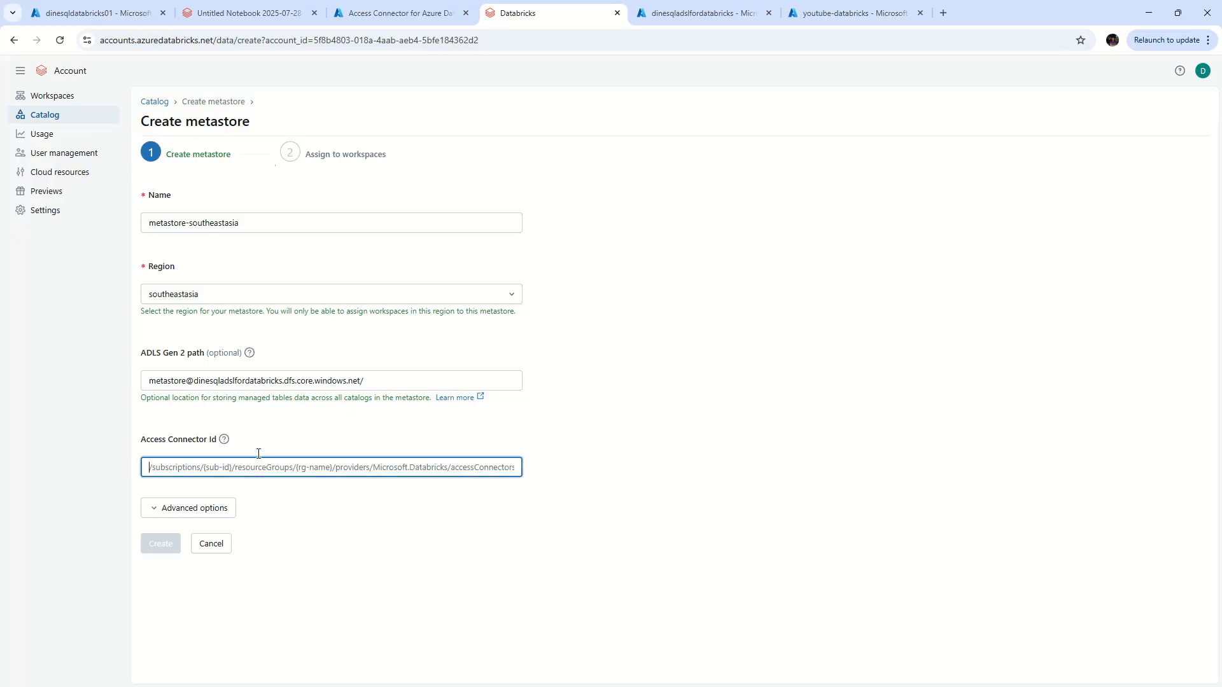
click(408, 10)
click(159, 274)
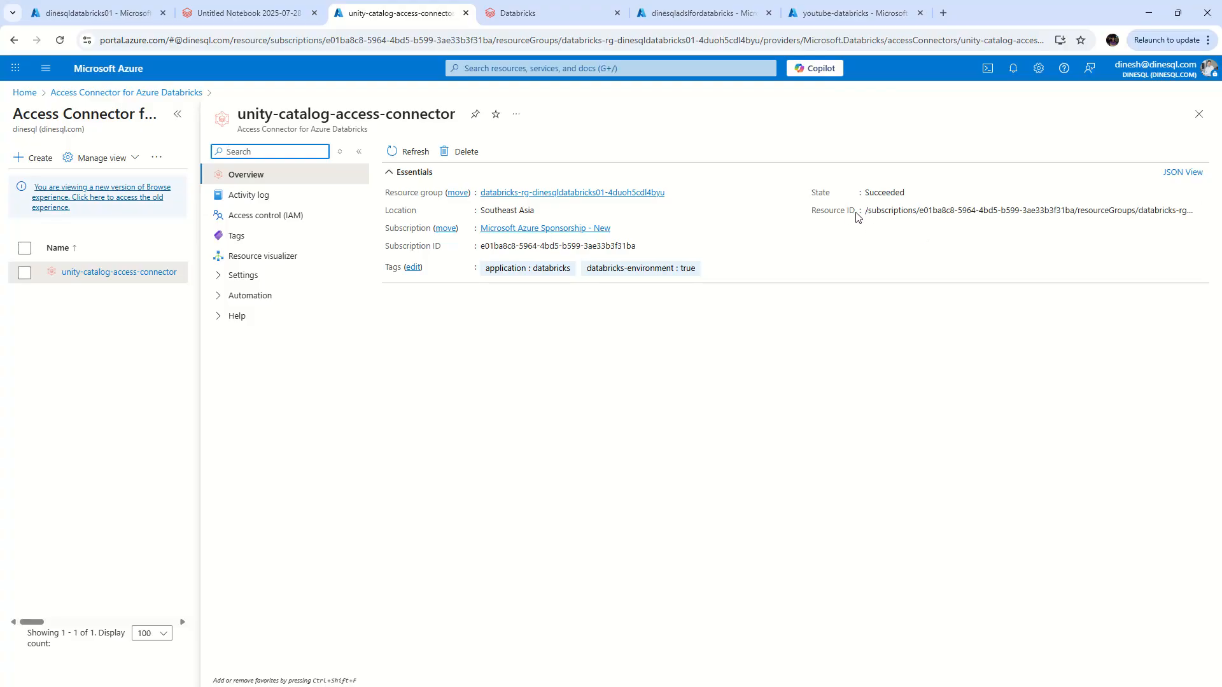
mouse_move(1201, 210)
click(1201, 211)
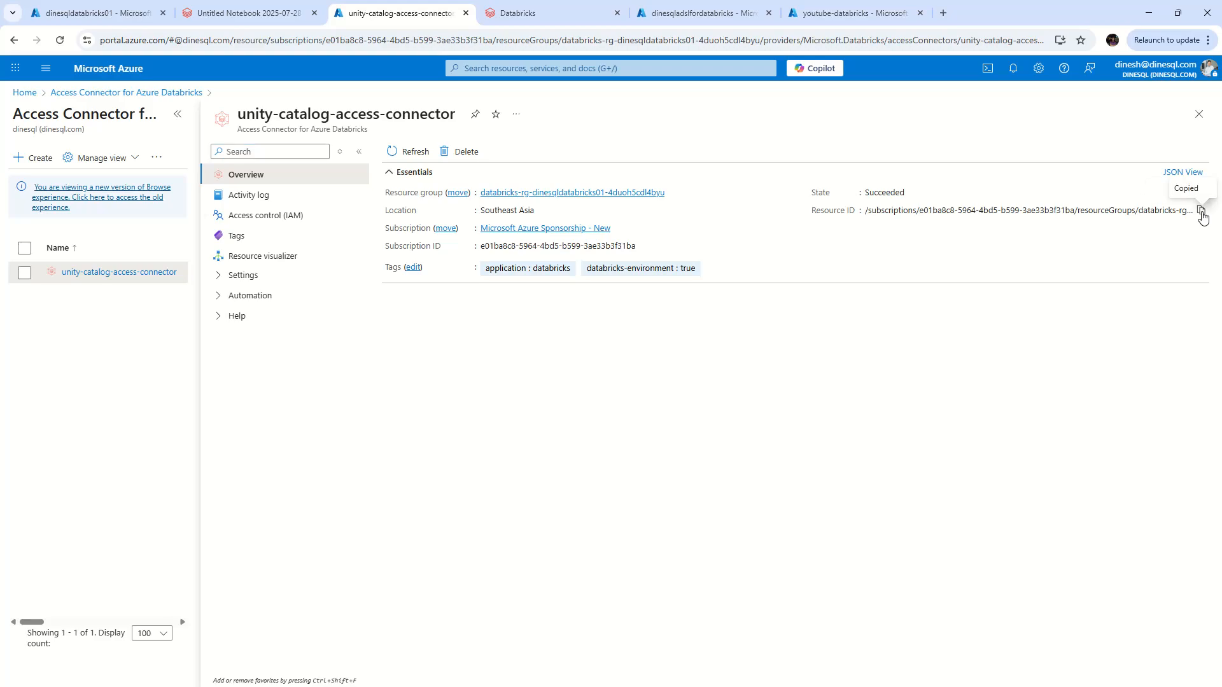
Back in the Databricks account console, paste the copied resource ID as the Access Connector Id and create the metastore.
click(515, 11)
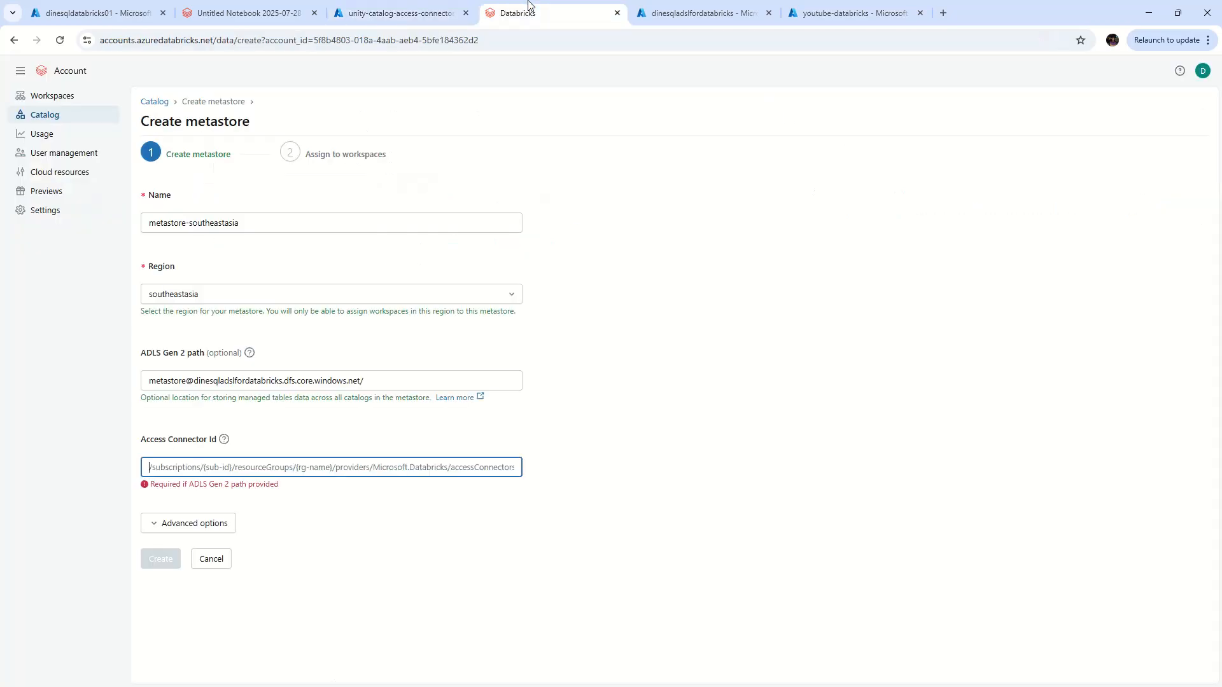
click(358, 462)
key(ctrl+v)
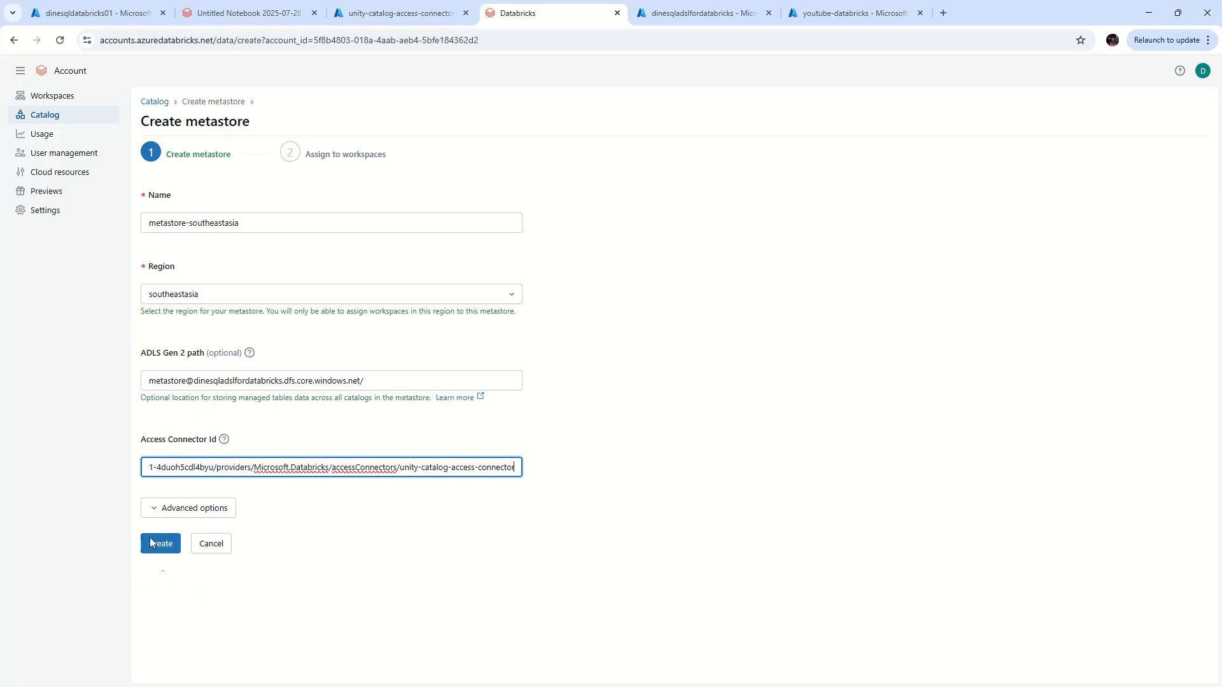
click(152, 510)
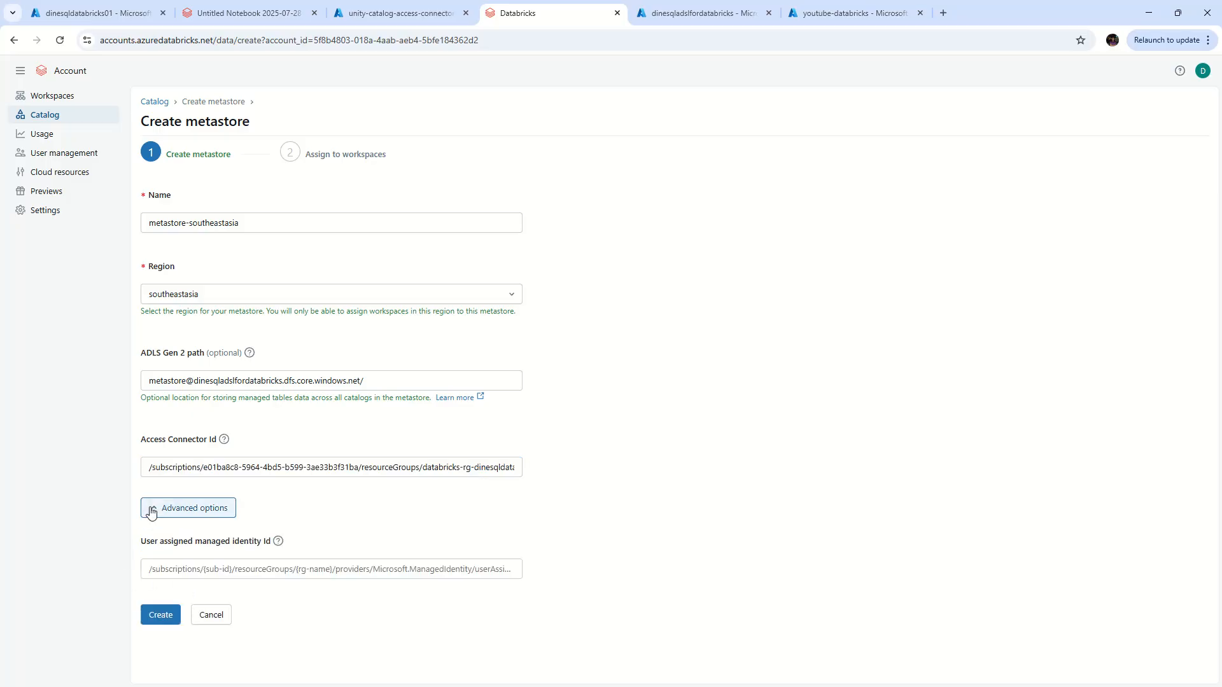
click(162, 618)
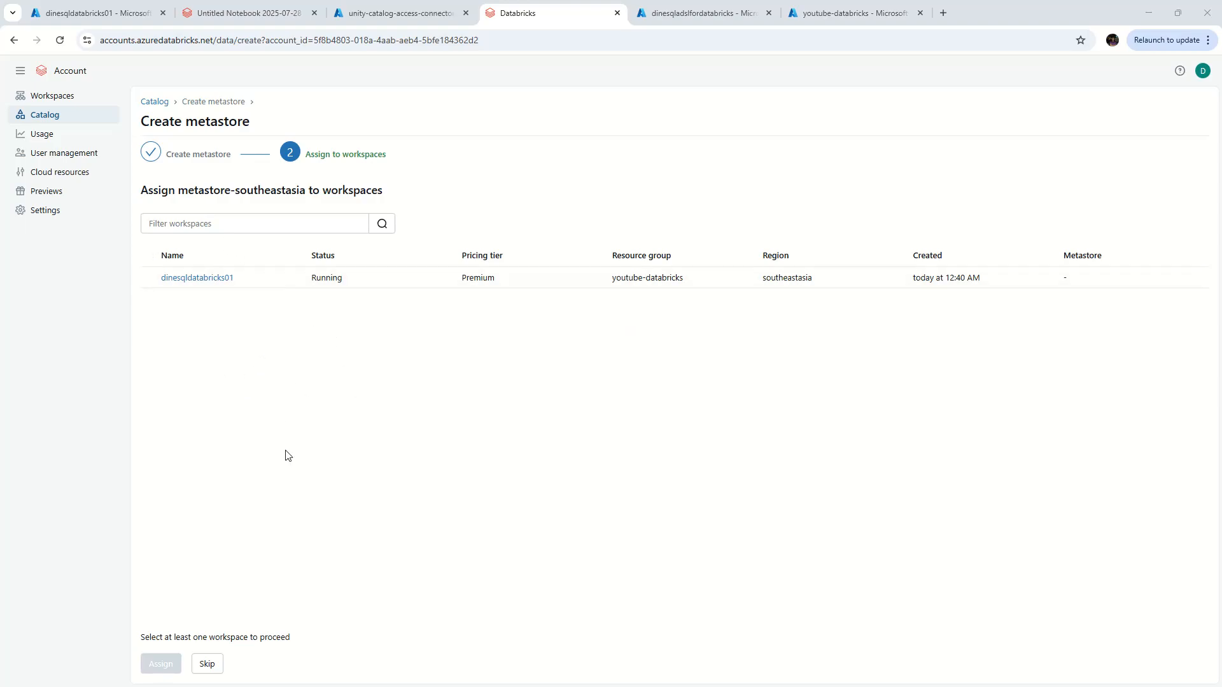
Assign metastore-southeastasia to the dinesqldatabricks01 workspace, enable Unity Catalog and dismiss the completion dialog.
click(150, 278)
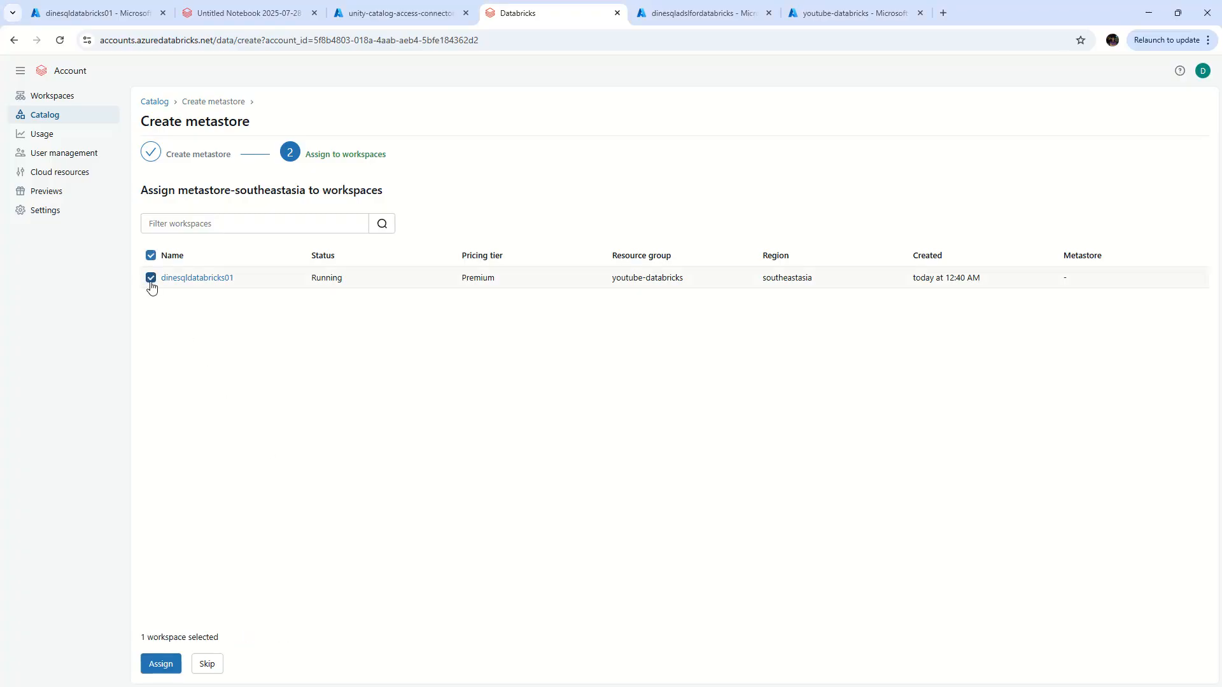
click(160, 666)
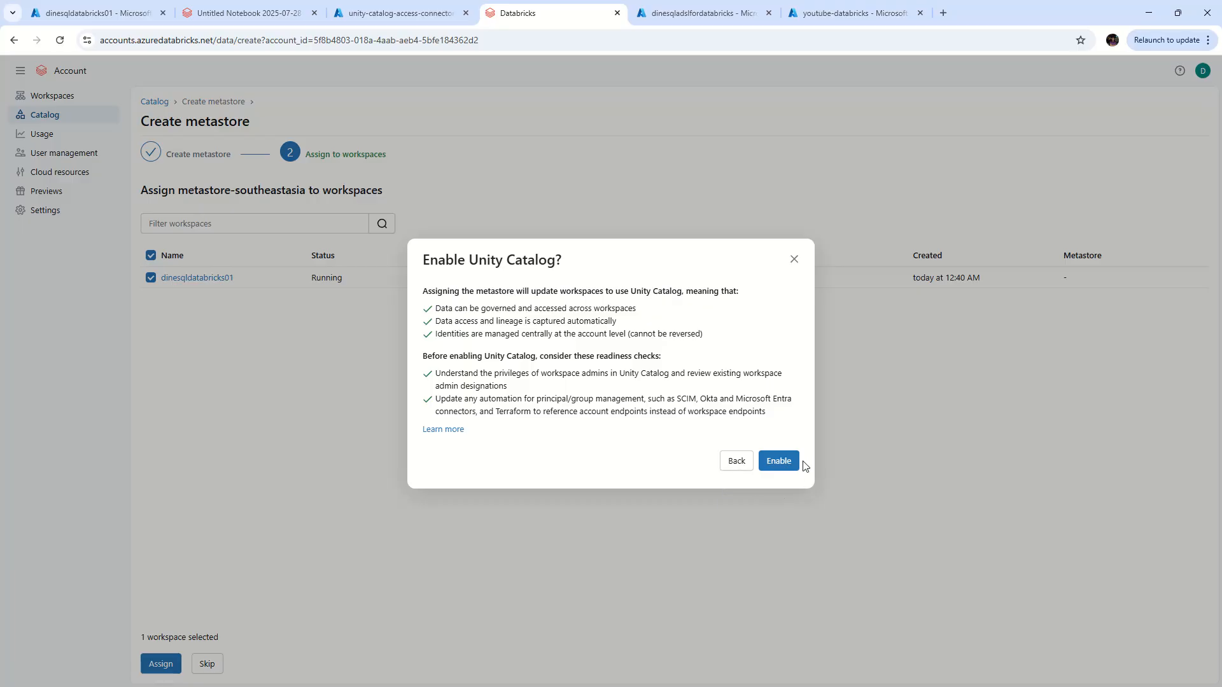
click(787, 468)
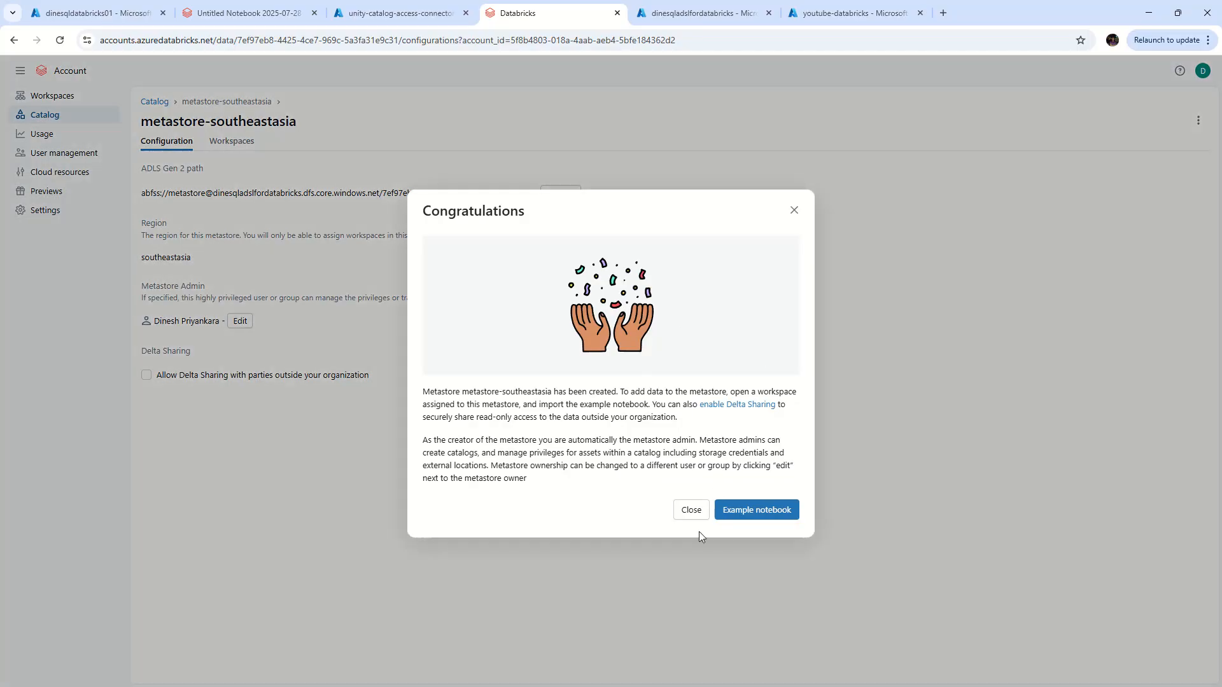
click(794, 211)
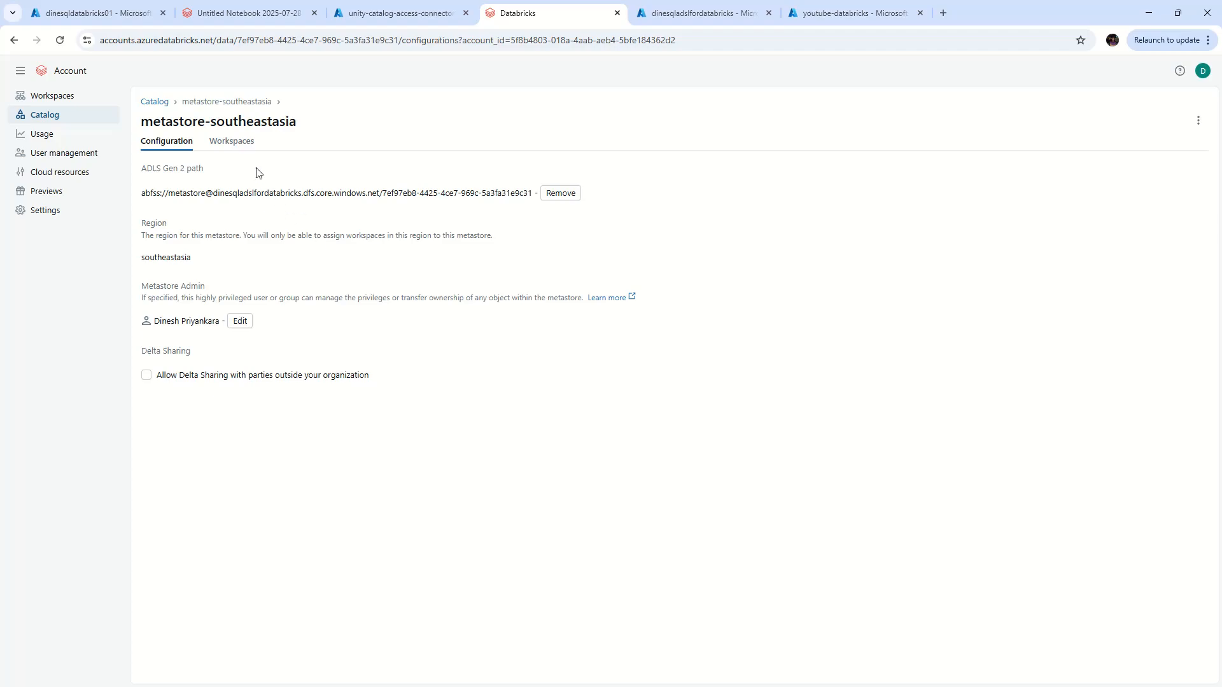
View the workspaces assigned to the metastore, and check the metastore entry in the account's refreshed workspace list.
click(240, 142)
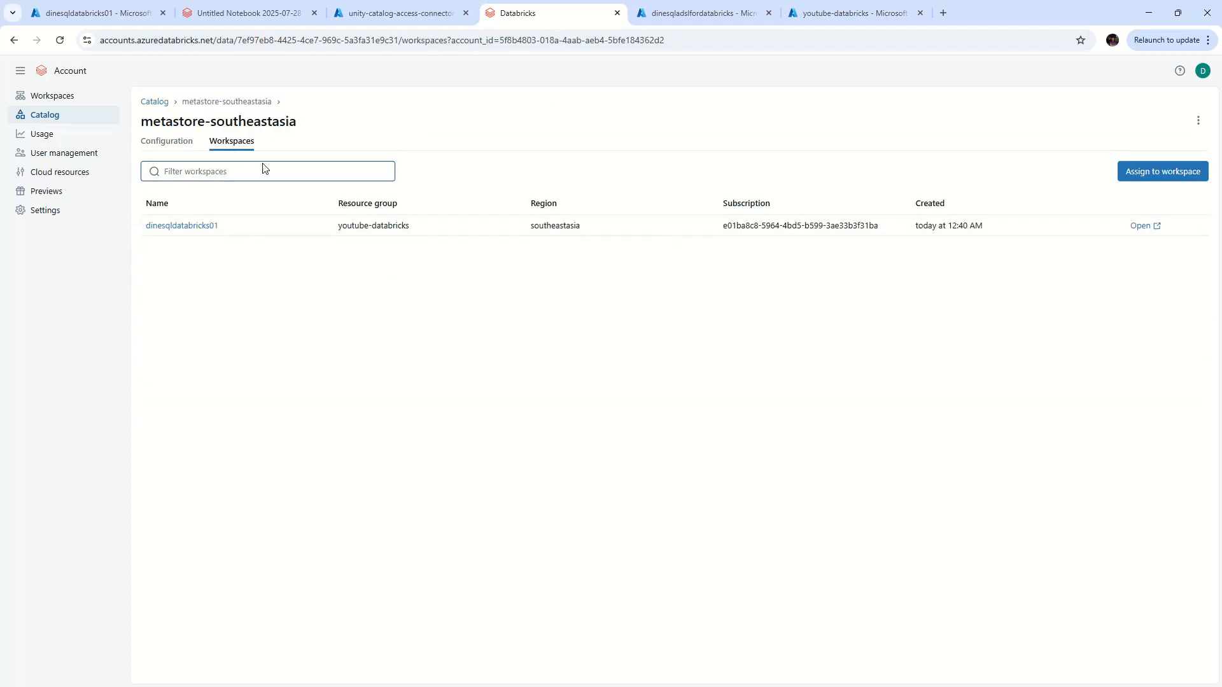
click(64, 97)
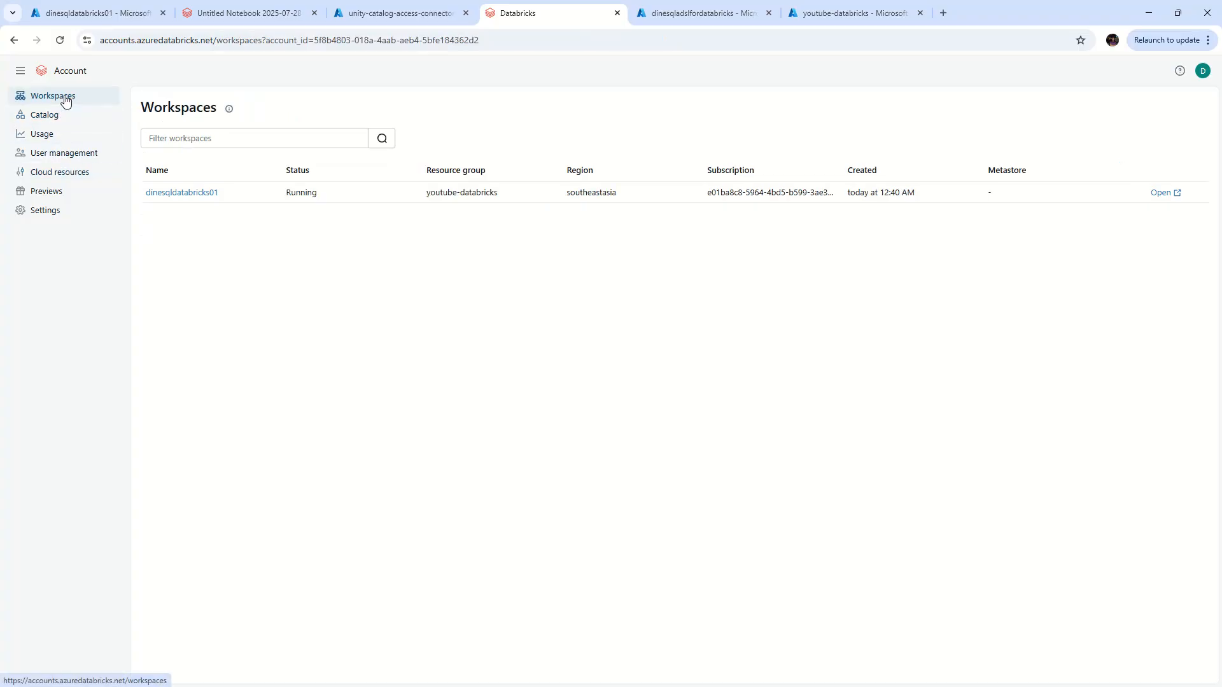
click(59, 40)
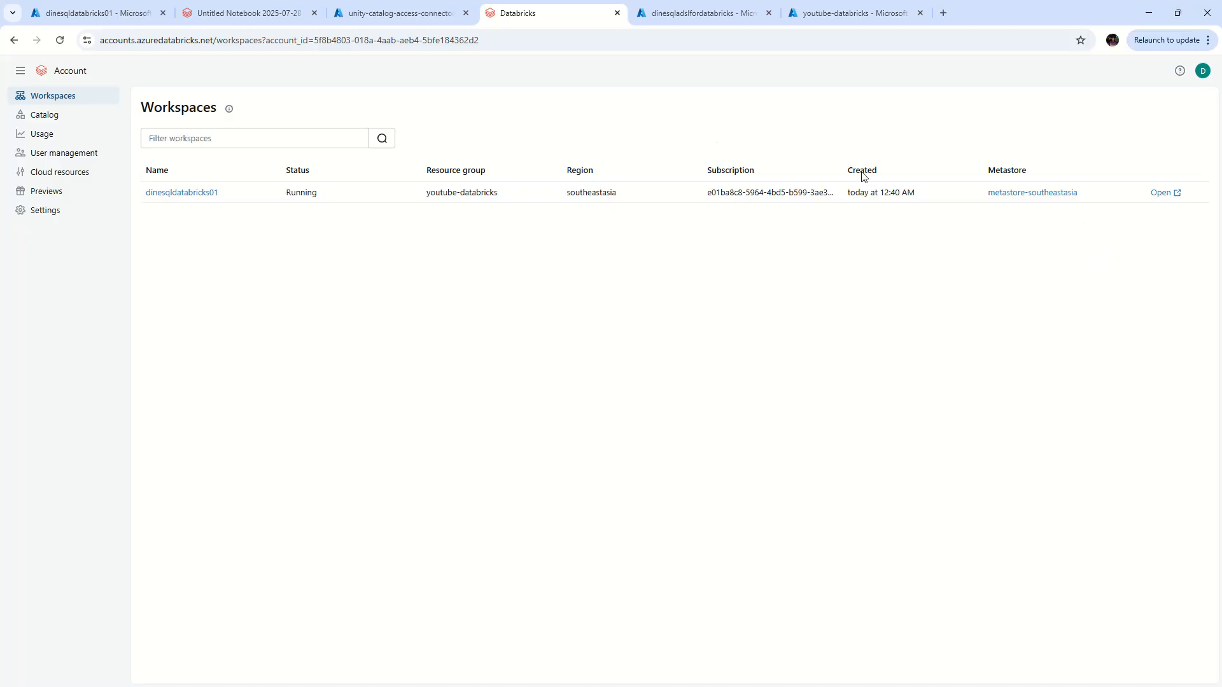
Switch to the workspace notebook, reload it and rerun the show catalogs cell, starting and attaching the Serverless Starter Warehouse.
click(249, 13)
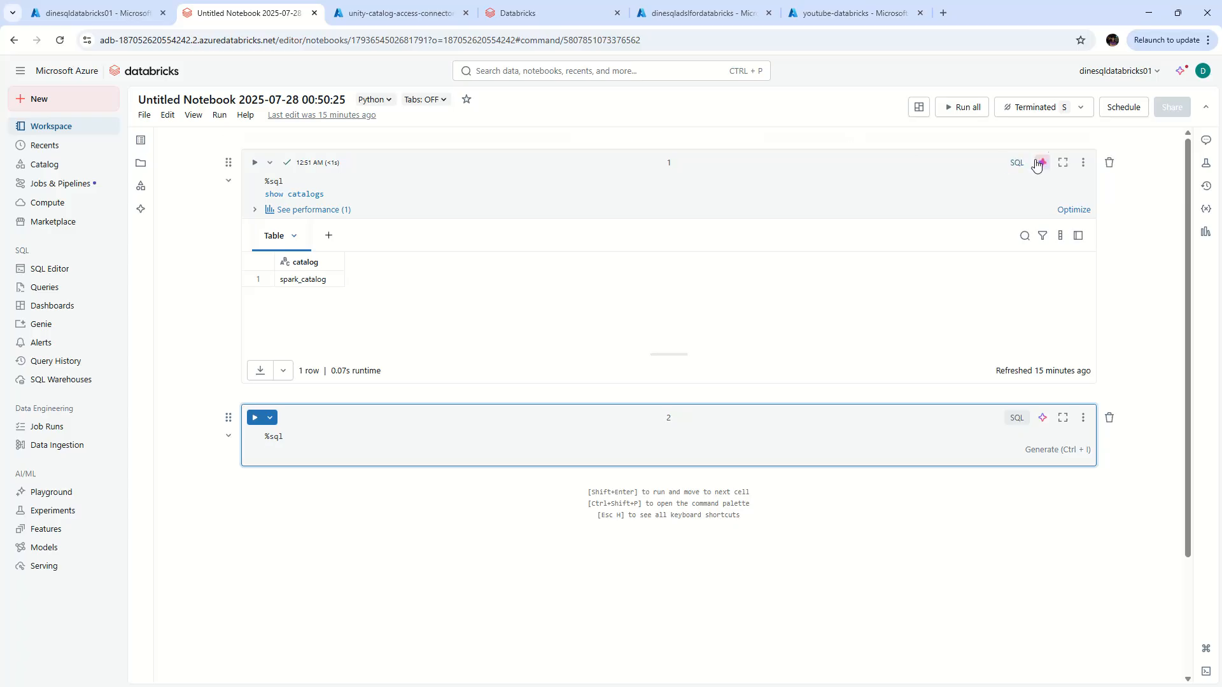
click(1084, 111)
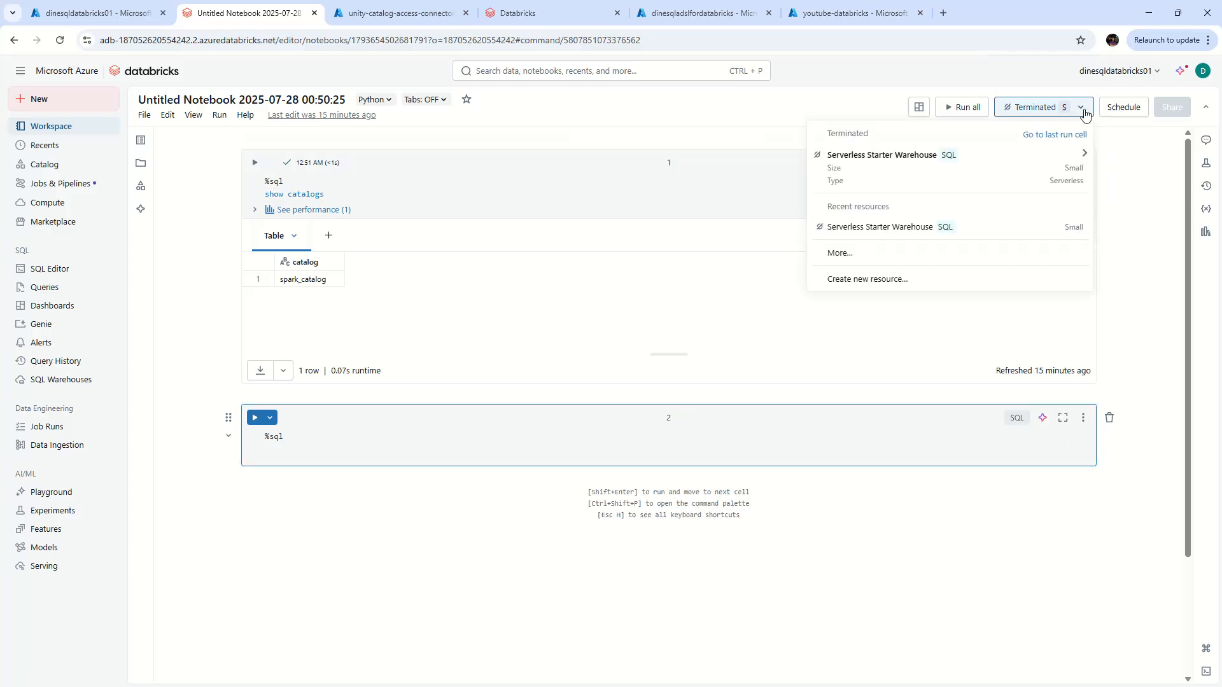
click(61, 41)
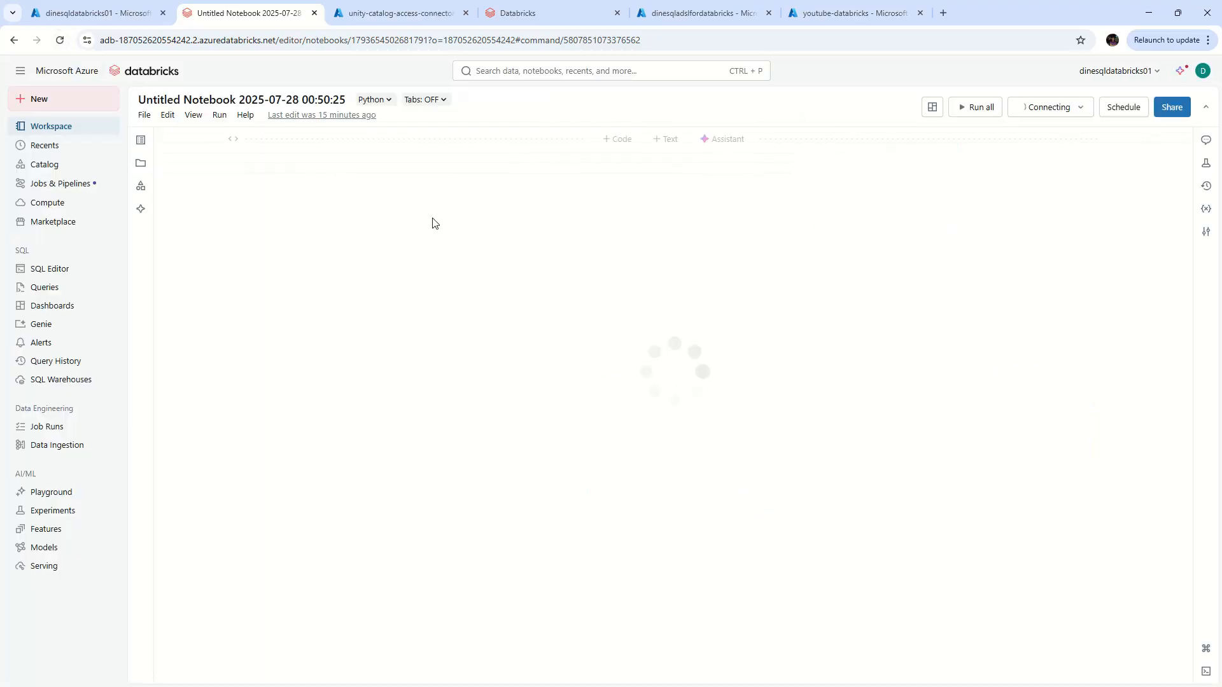
click(473, 190)
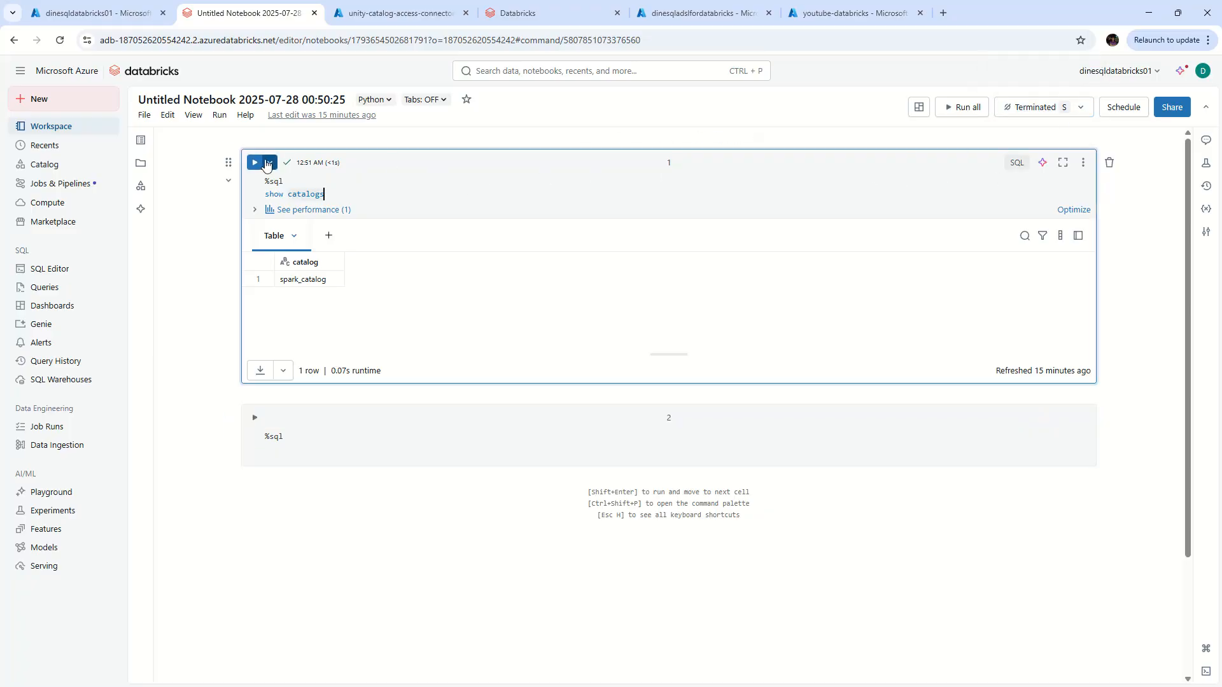
click(255, 164)
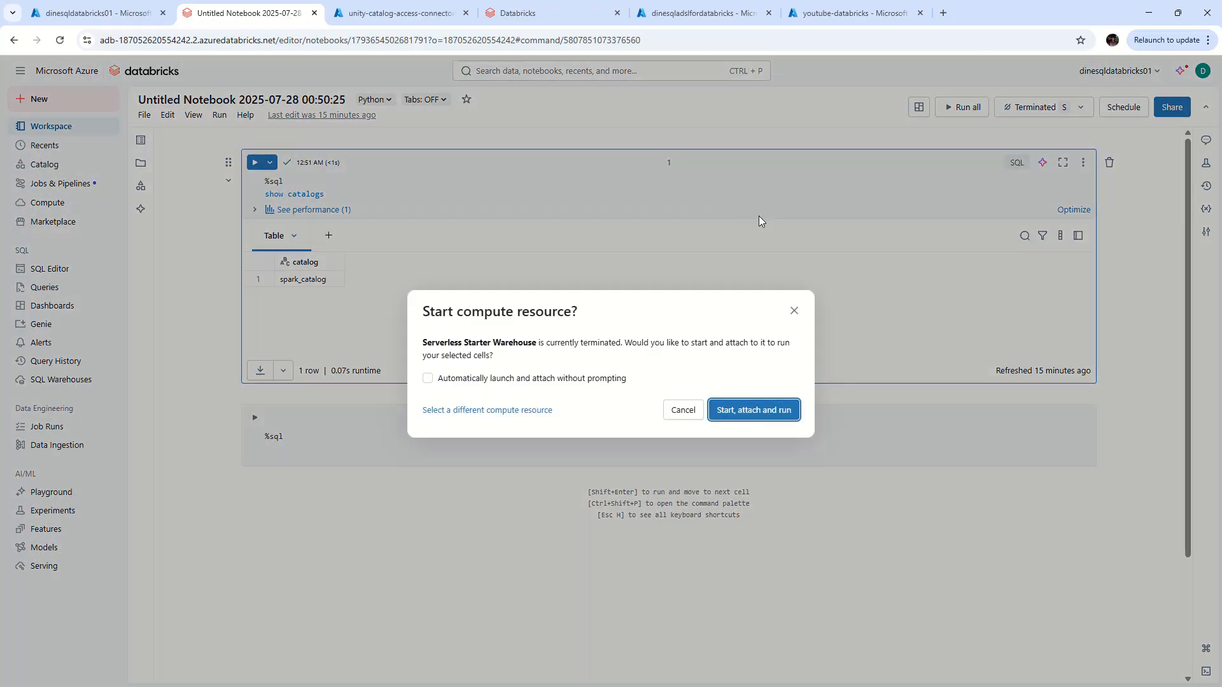
click(758, 412)
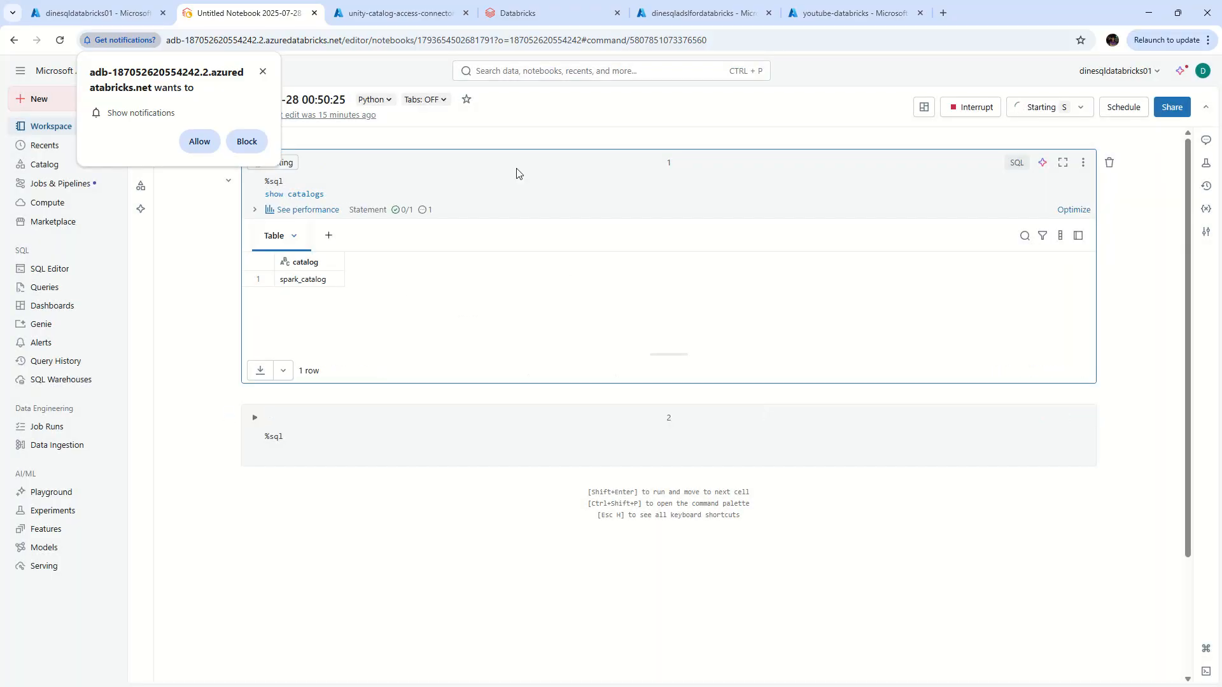
click(263, 71)
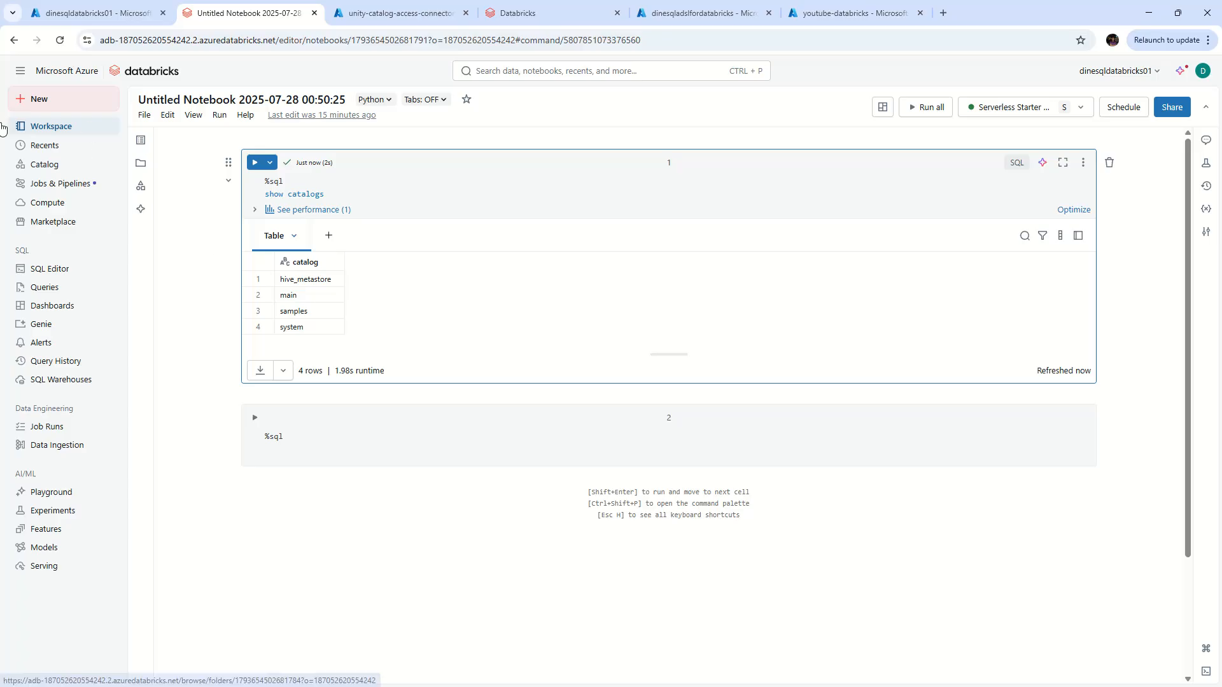
Examine the main catalog and its default schema in Catalog Explorer, and view the options for creating catalog objects.
click(59, 165)
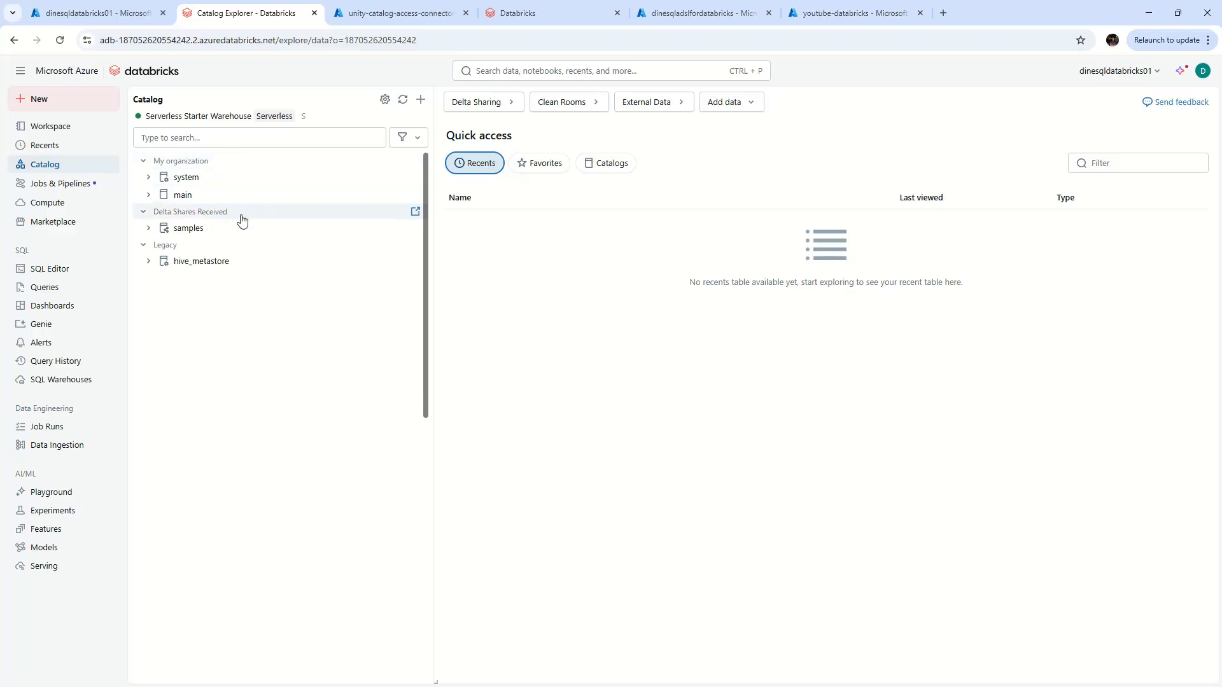
click(149, 196)
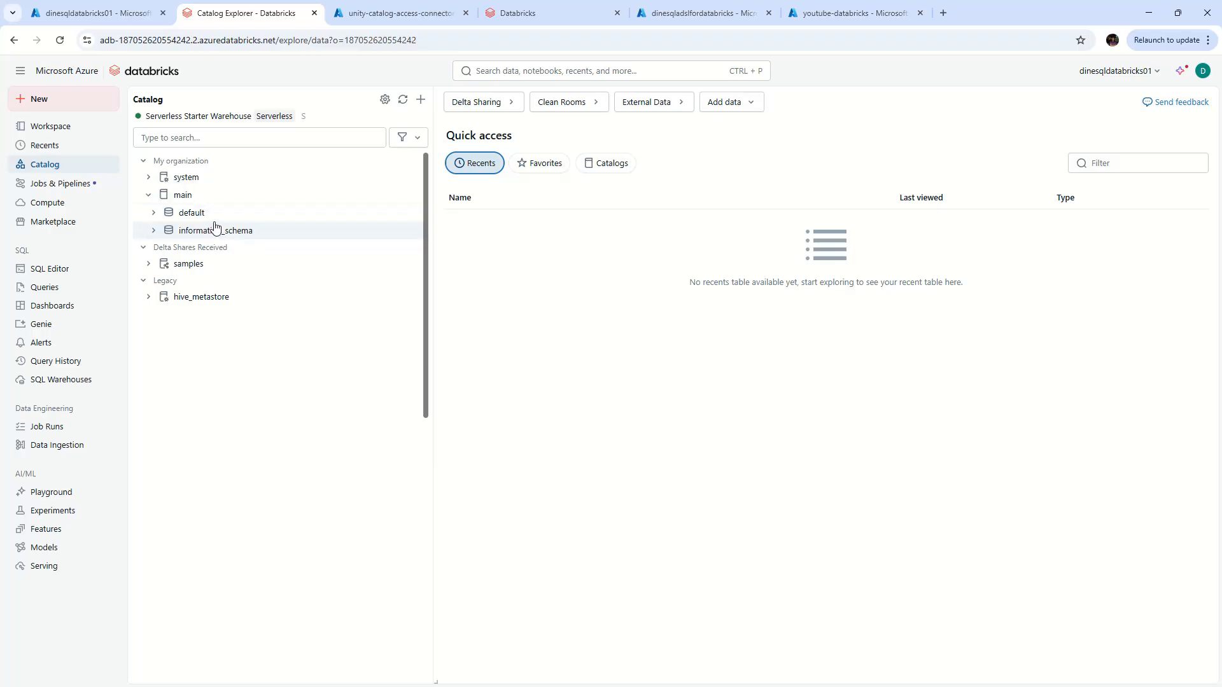
click(153, 212)
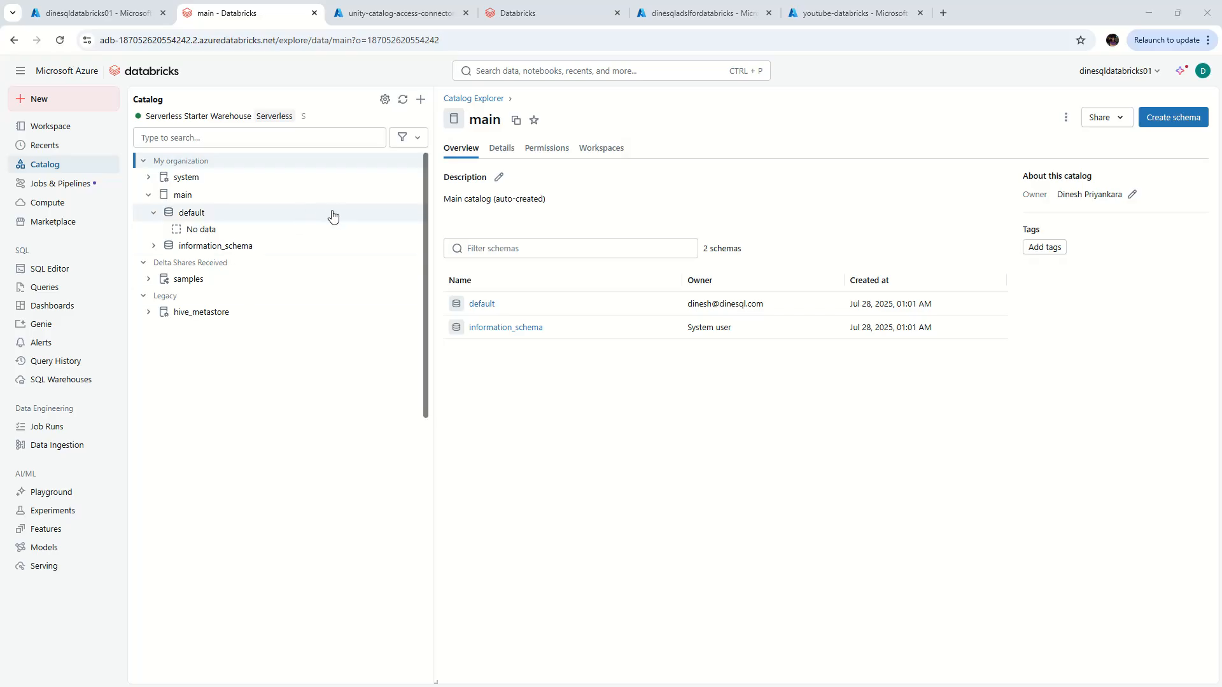
mouse_move(332, 216)
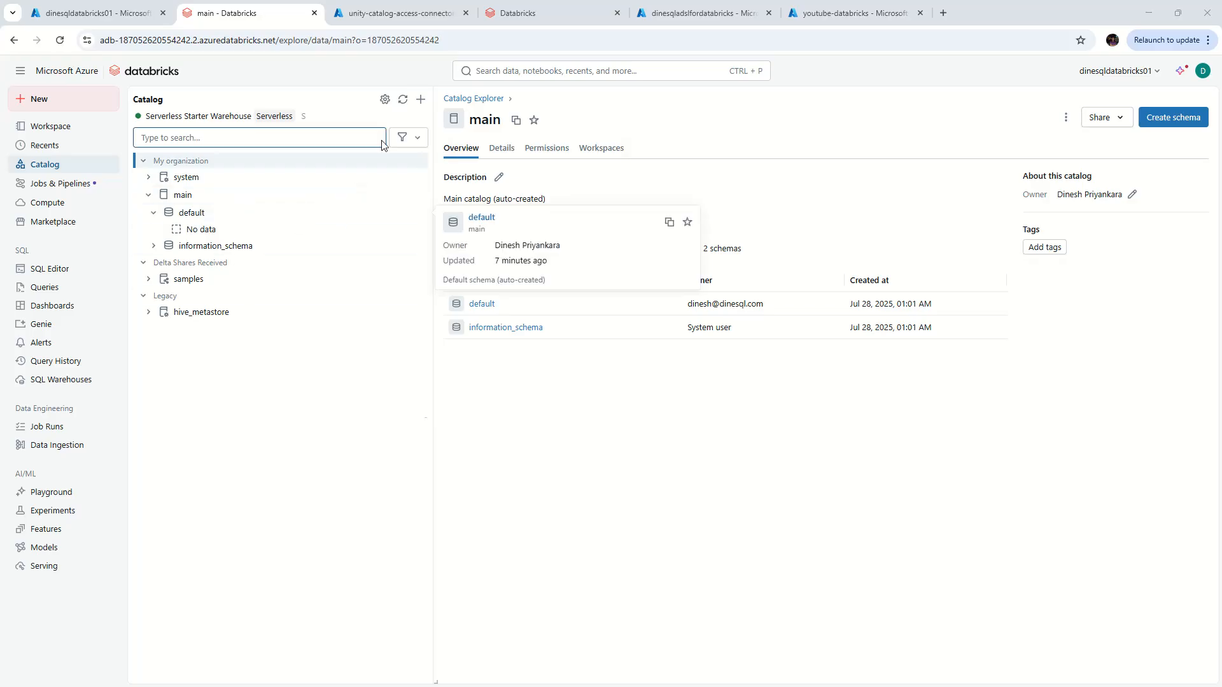
click(421, 101)
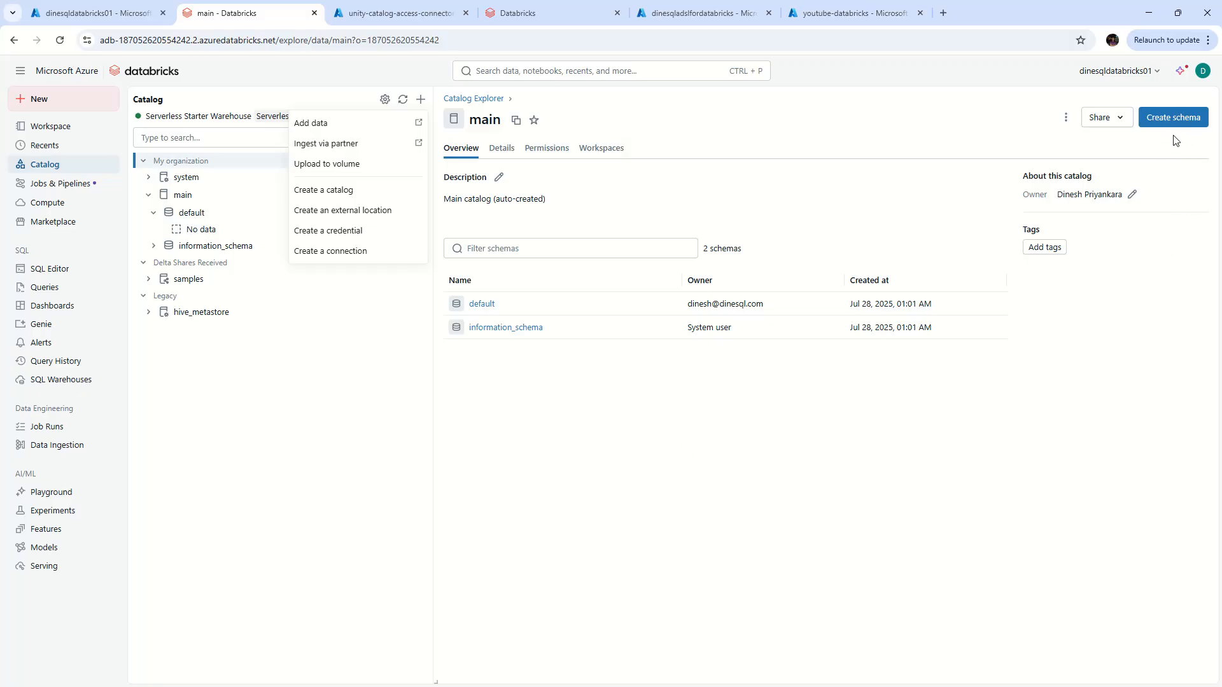
click(704, 529)
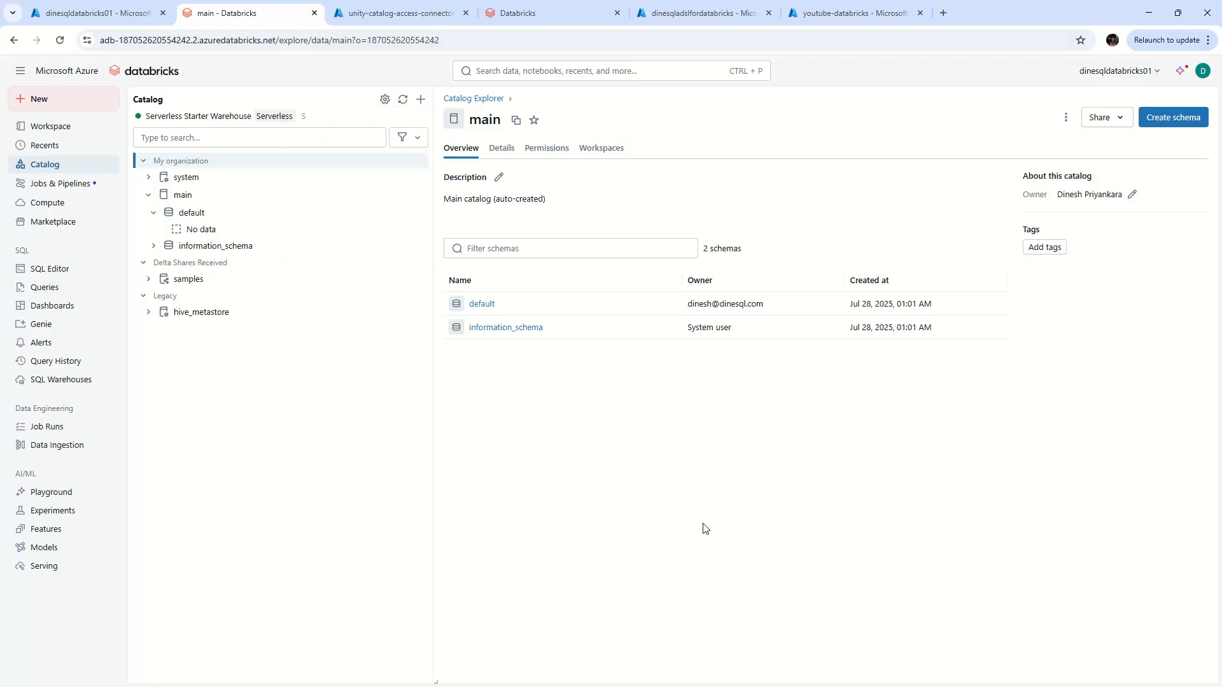